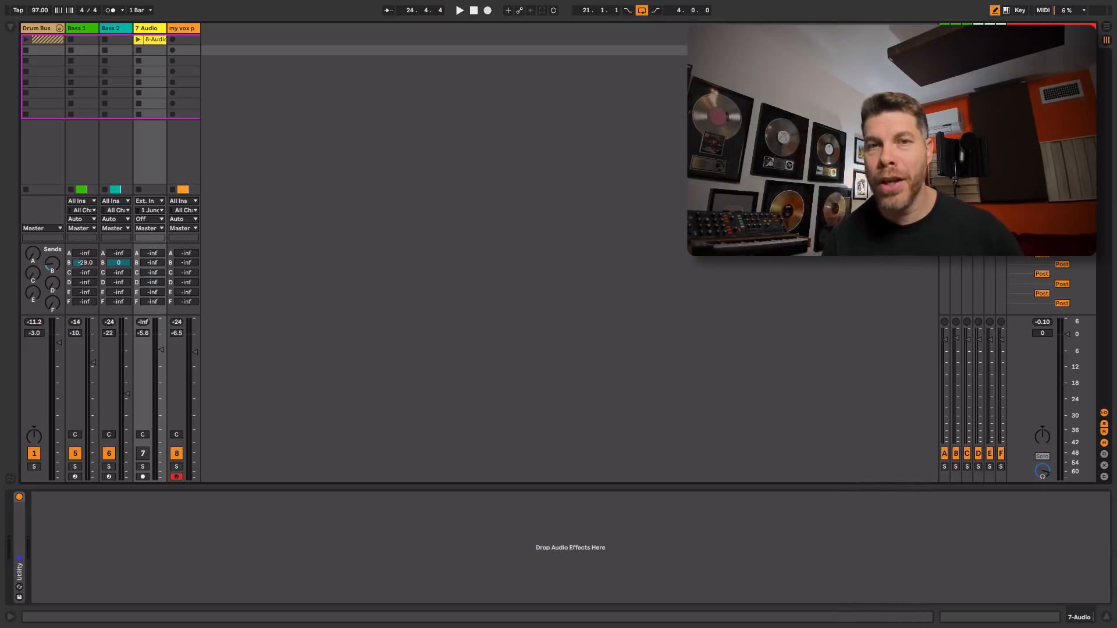
- Load the Wavetable instrument onto the Bass 1 track and set oscillator 1's wavetable position to 67%
key("space")
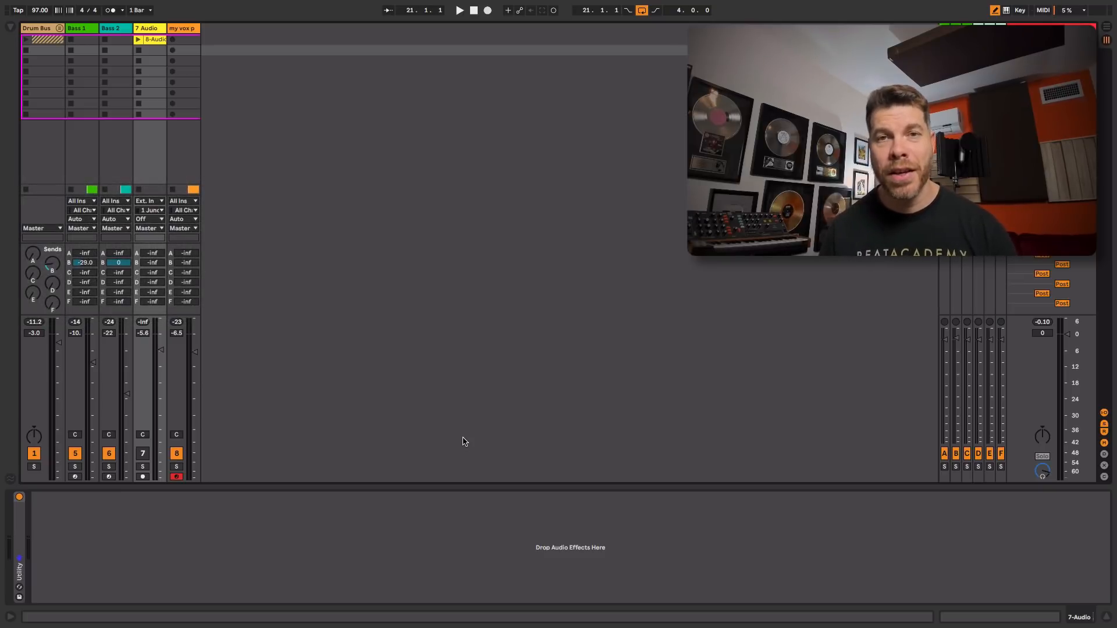
left_click(160, 189)
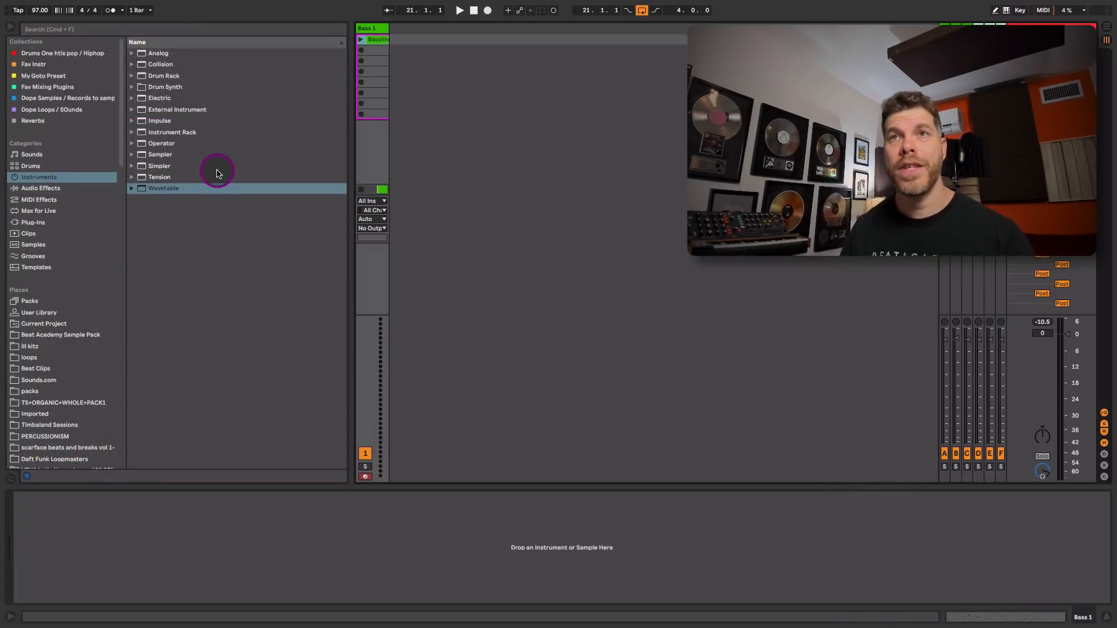
left_click_drag(157, 187, 378, 134)
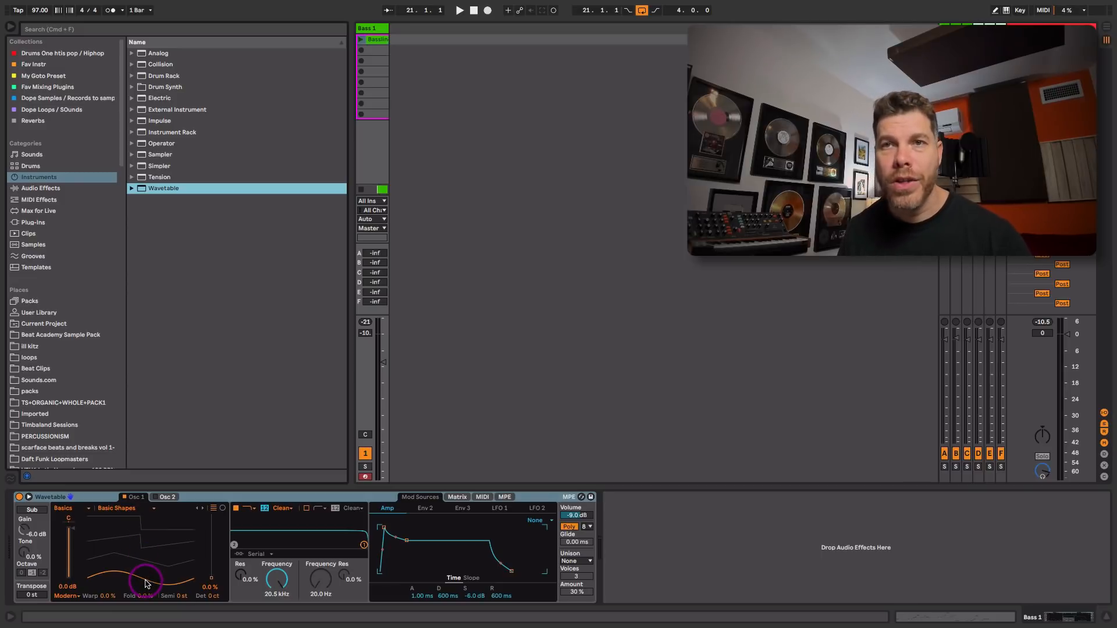
left_click_drag(147, 584, 93, 543)
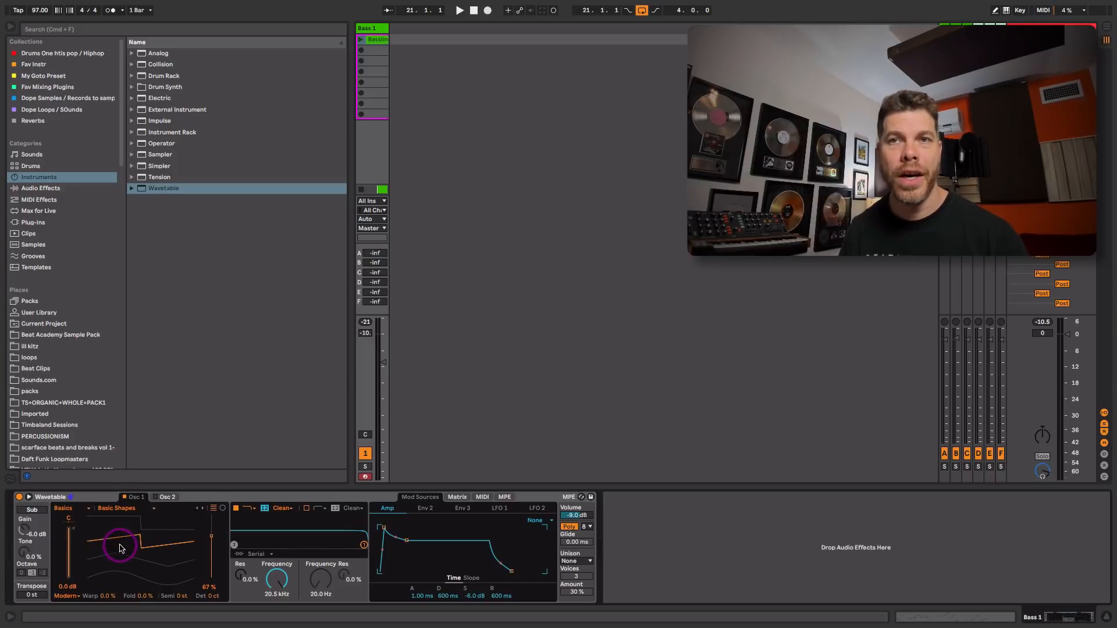
- Set the Bass 1 track volume to -5.2 dB, and open and launch the Bassline clip
key("space")
key("space")
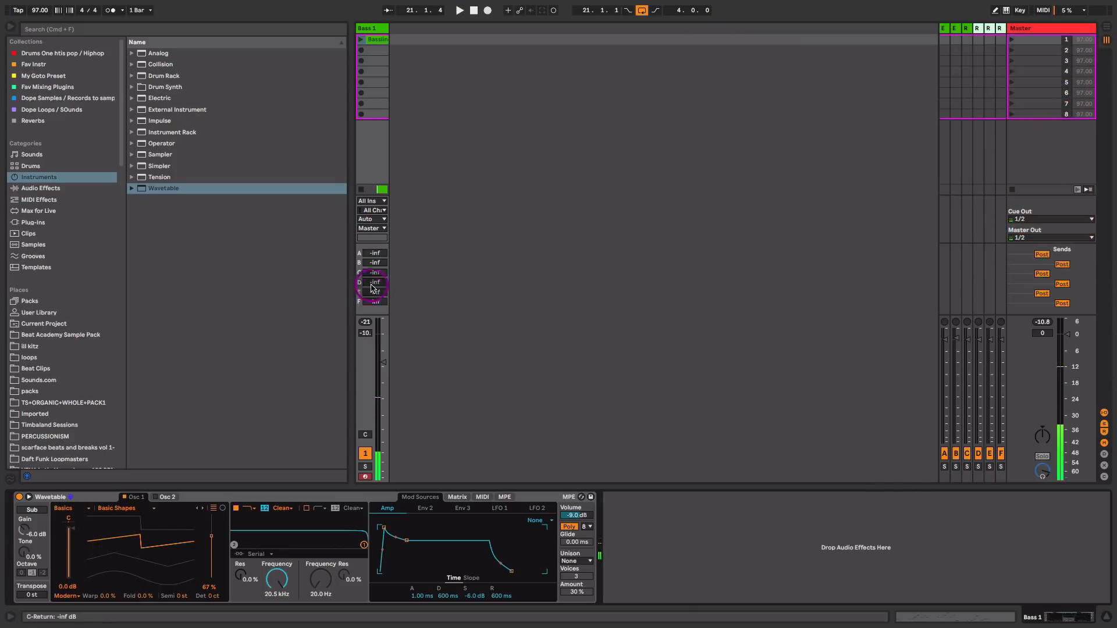
left_click_drag(384, 363, 384, 348)
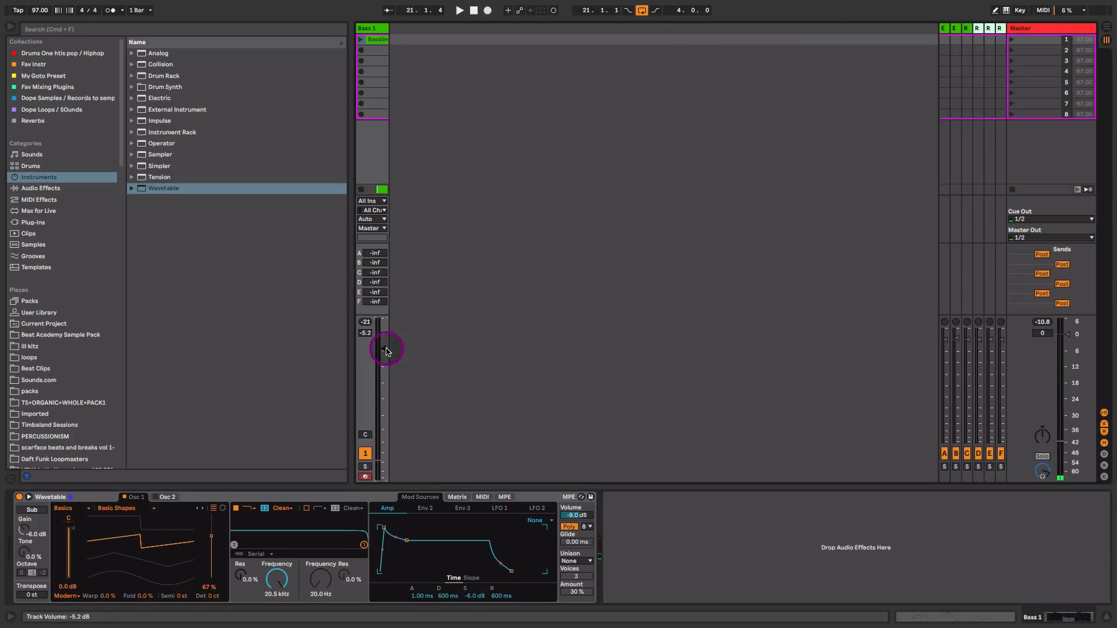
double_click(379, 39)
left_click(361, 39)
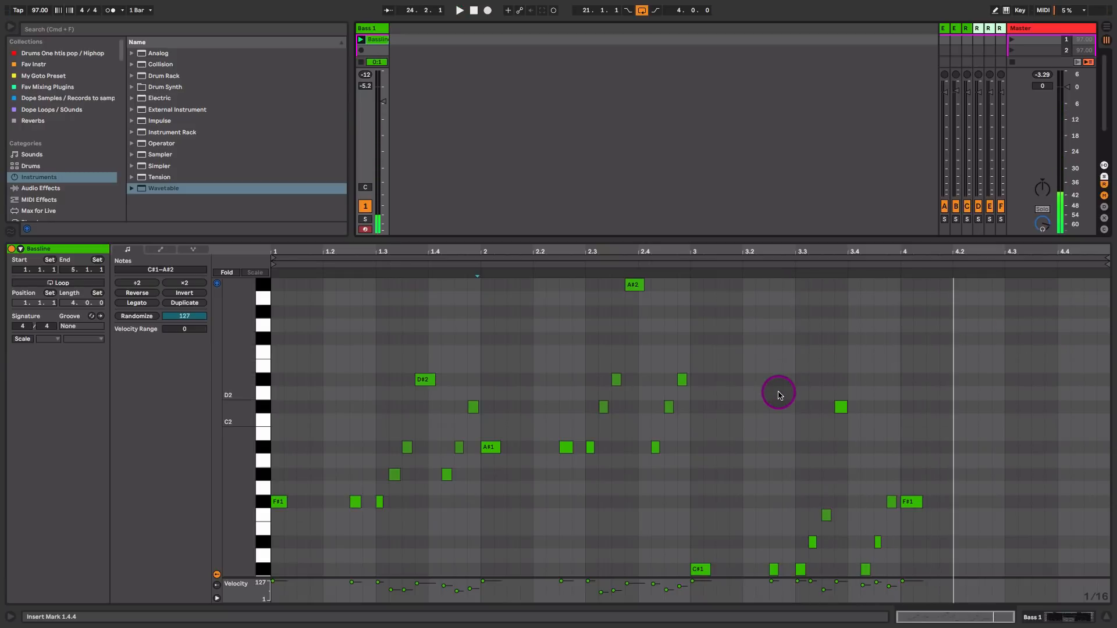
- Switch Wavetable on the Bass 1 track to Mono and enable oscillator 2
key("shift+Tab")
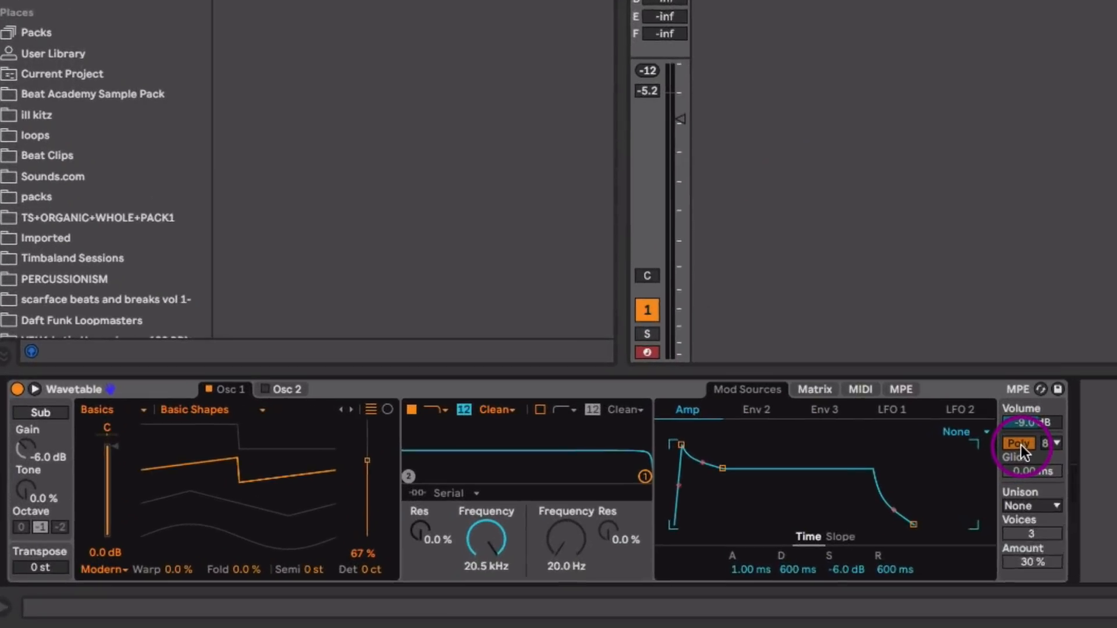
left_click(570, 527)
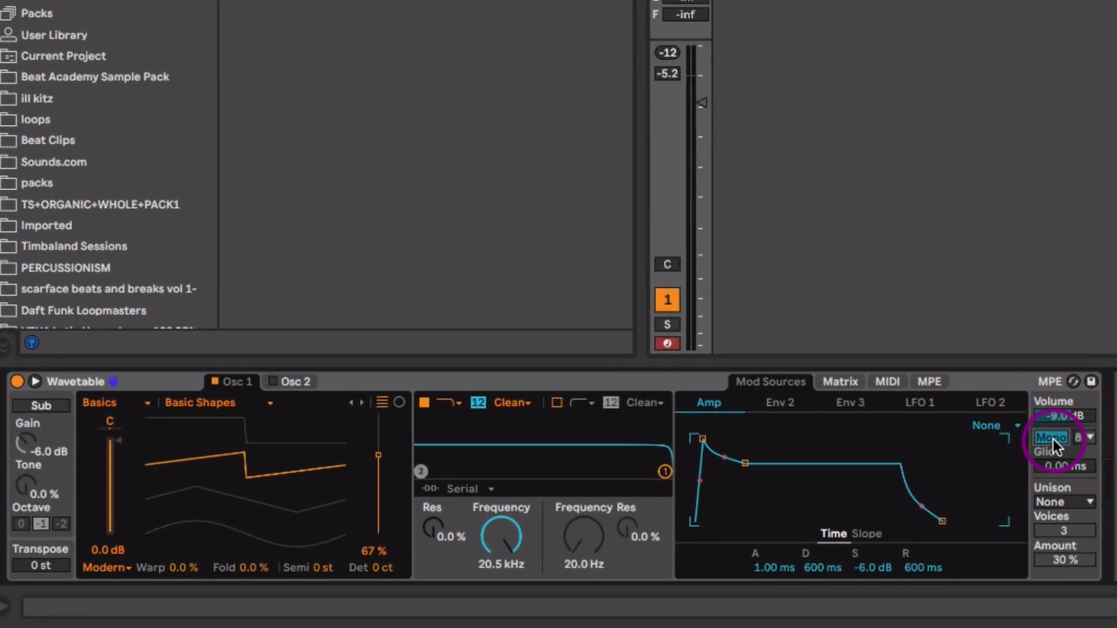
left_click(293, 383)
left_click(272, 381)
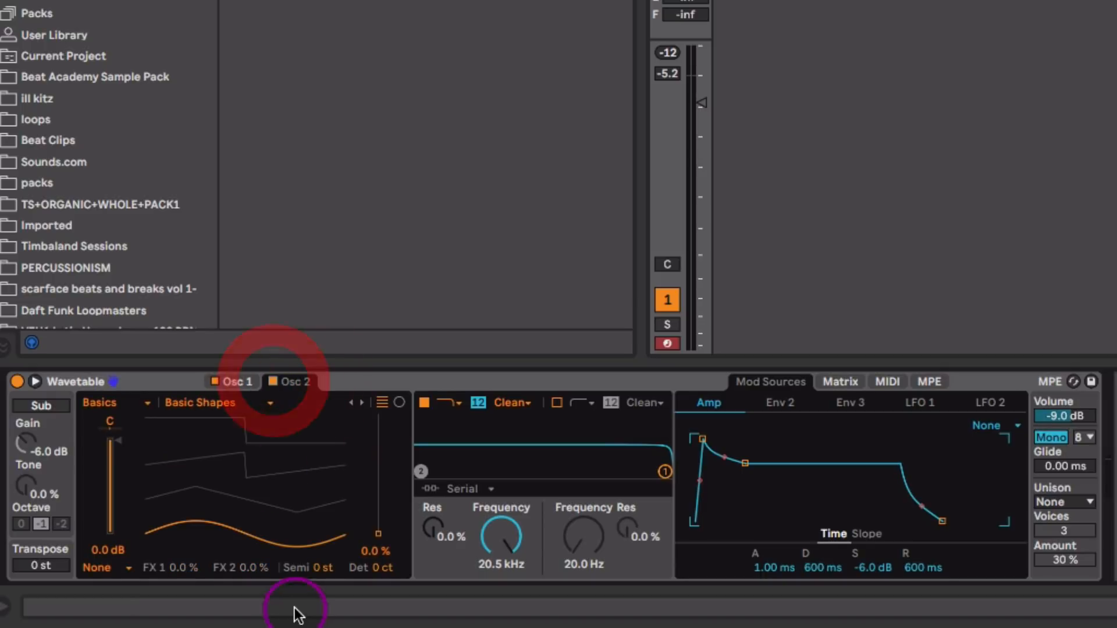
- Set oscillator 2's wavetable position to 68%, its detune to -18 ct and its pitch to -12 semitones
left_click_drag(294, 530, 293, 452)
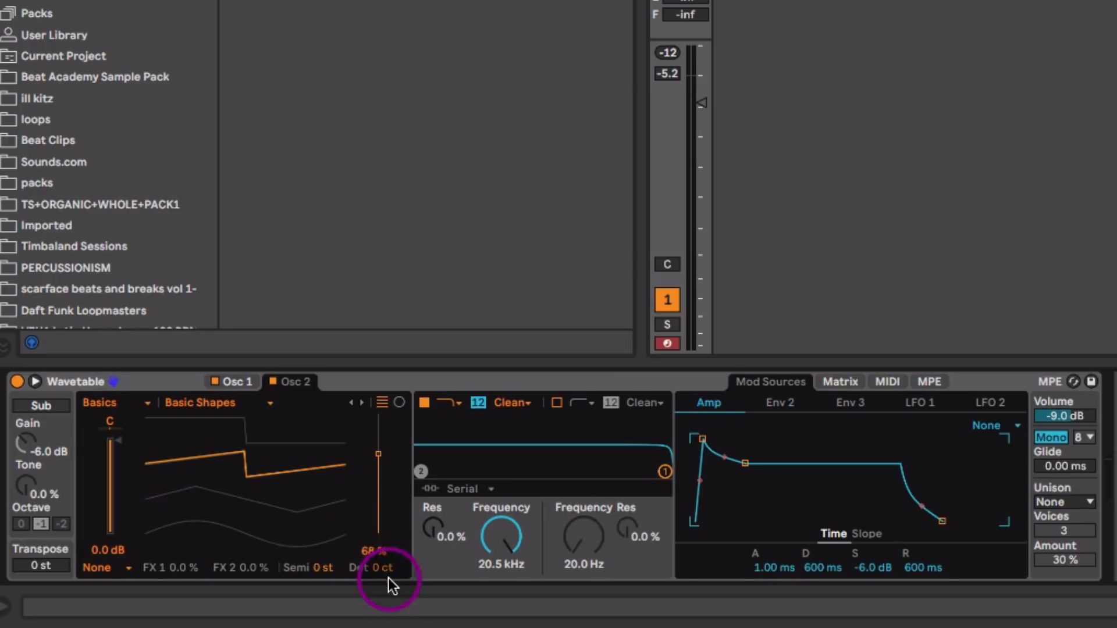
left_click_drag(390, 565, 389, 575)
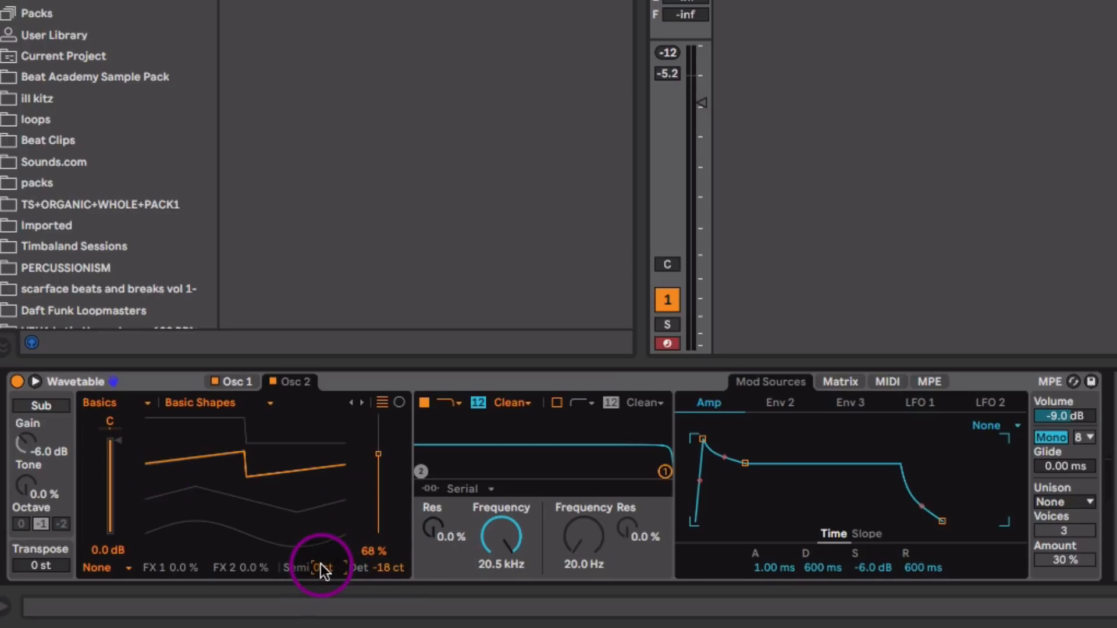
left_click_drag(323, 570, 323, 579)
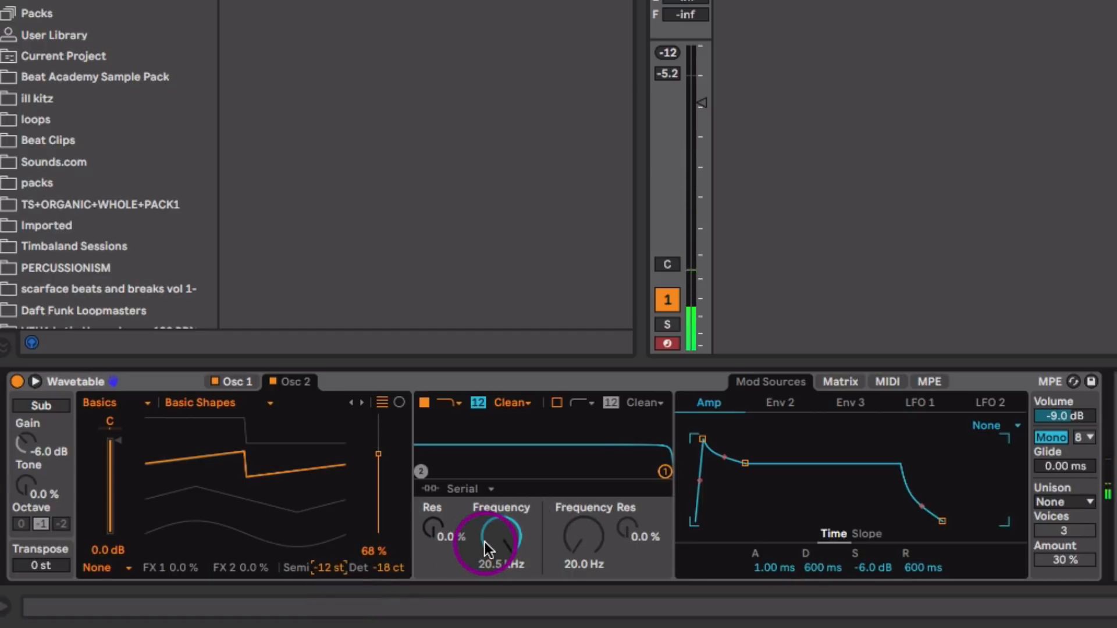
- Assign Env 2 to modulate the Filter 1 frequency in the modulation matrix with an amount of 45
left_click(785, 400)
left_click(847, 381)
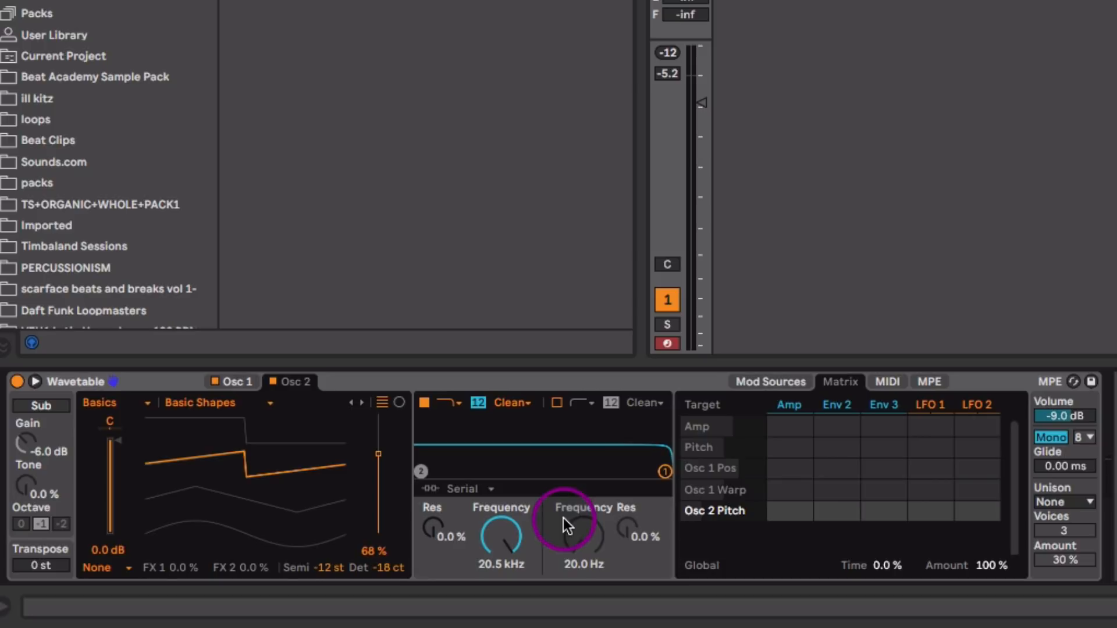
left_click(496, 533)
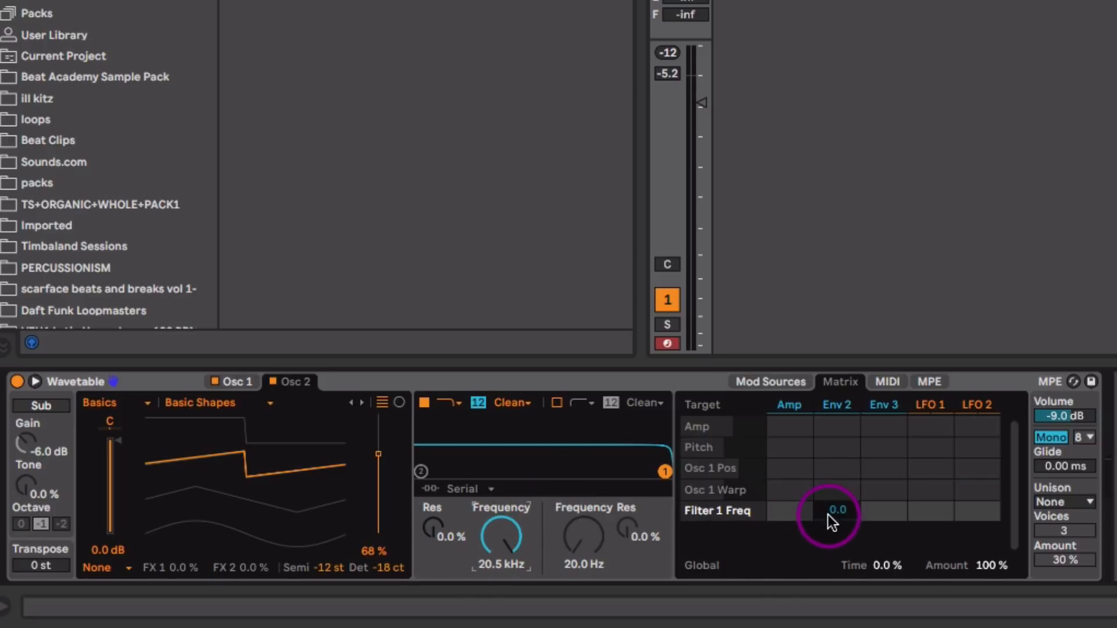
left_click_drag(830, 512, 830, 486)
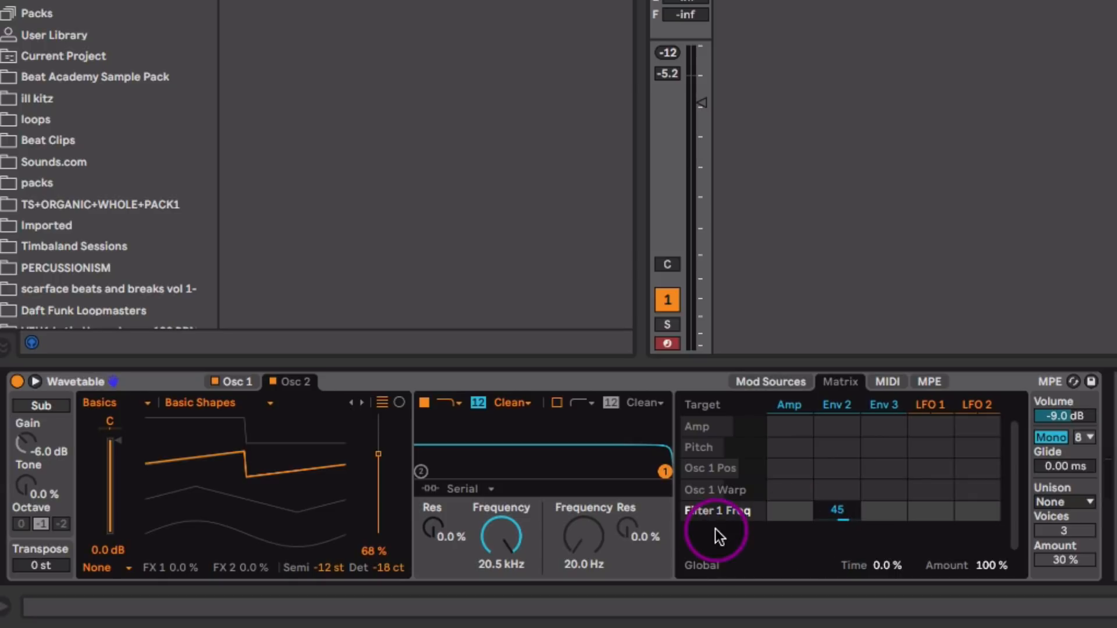
- Set the Filter 1 frequency to 70.9 Hz and its resonance to 33%
left_click_drag(505, 542, 505, 584)
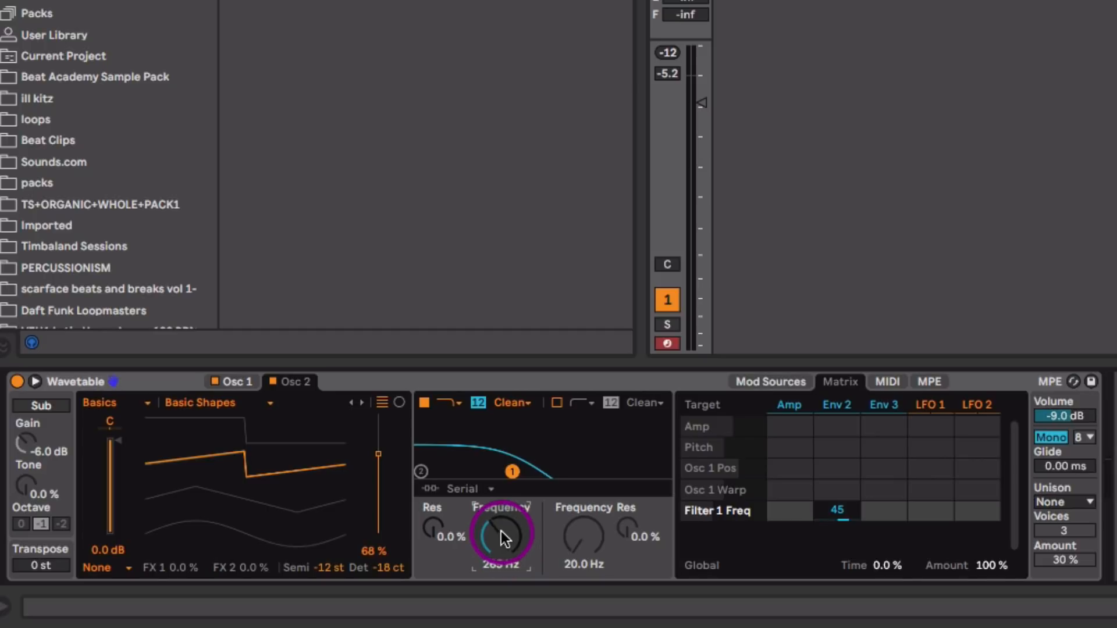
left_click_drag(501, 531, 501, 553)
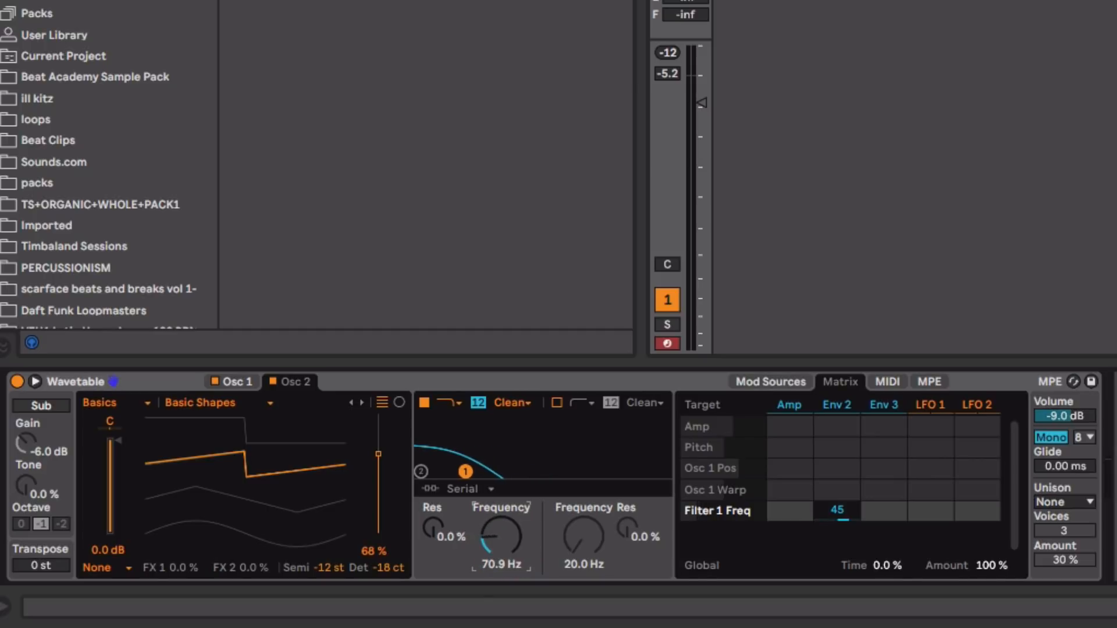
left_click_drag(438, 521, 438, 505)
left_click(438, 526)
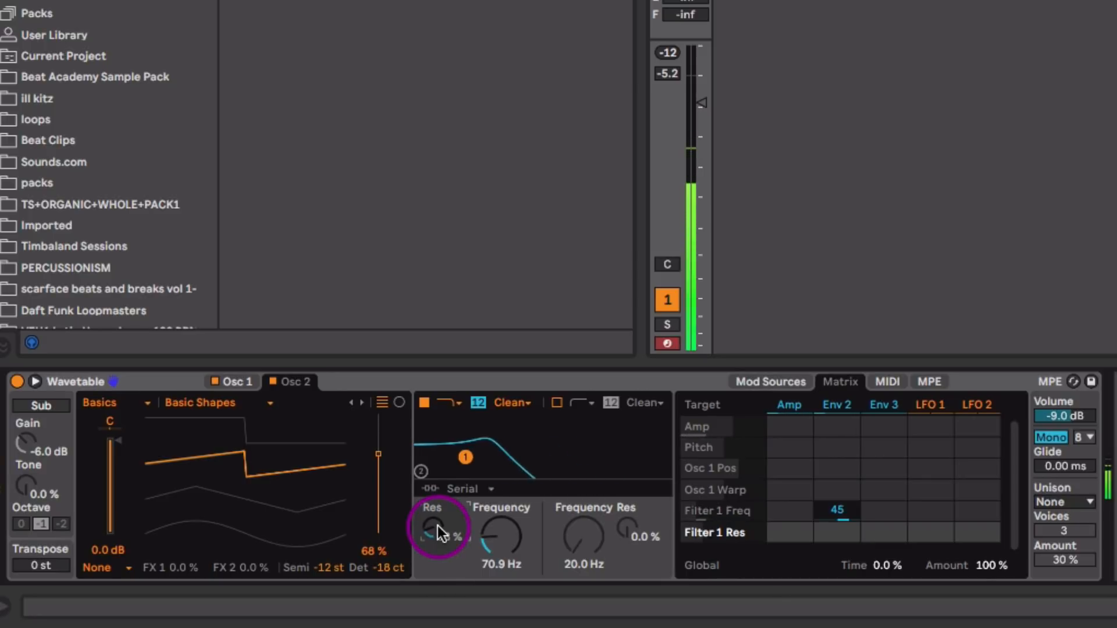
- Change the Filter 1 circuit type to MS2 and set its drive to 2.81 dB
left_click(525, 404)
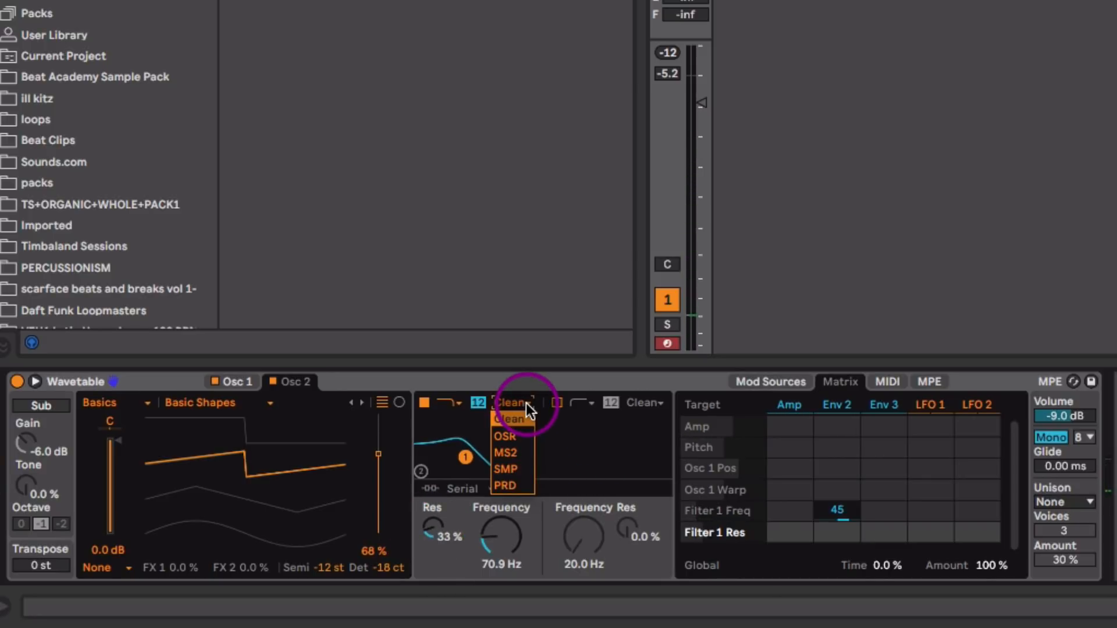
left_click(519, 454)
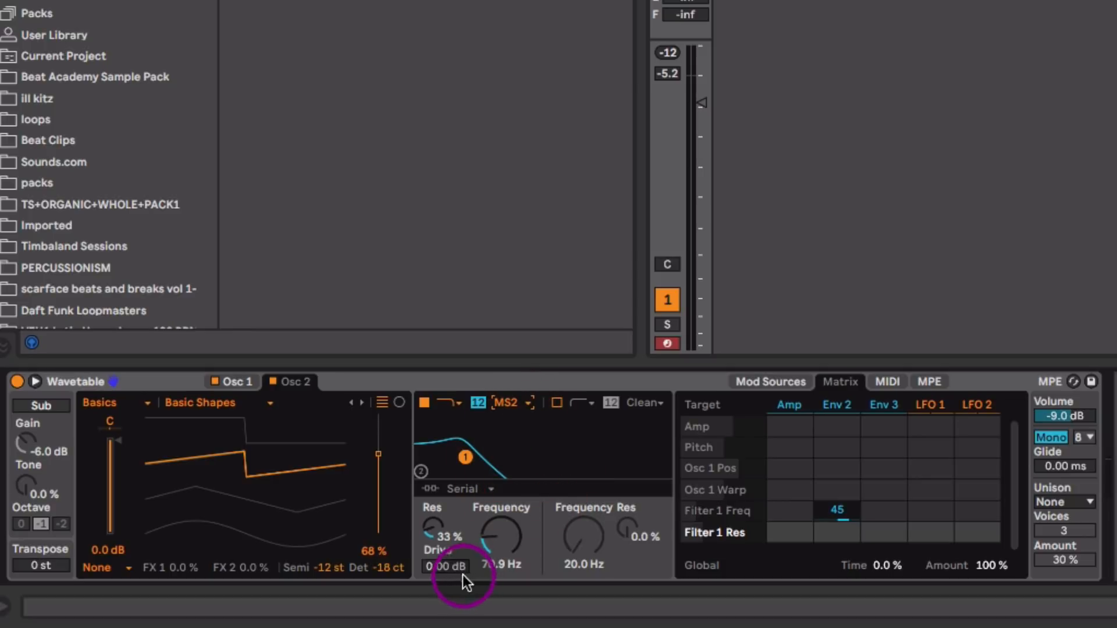
left_click_drag(463, 574, 462, 547)
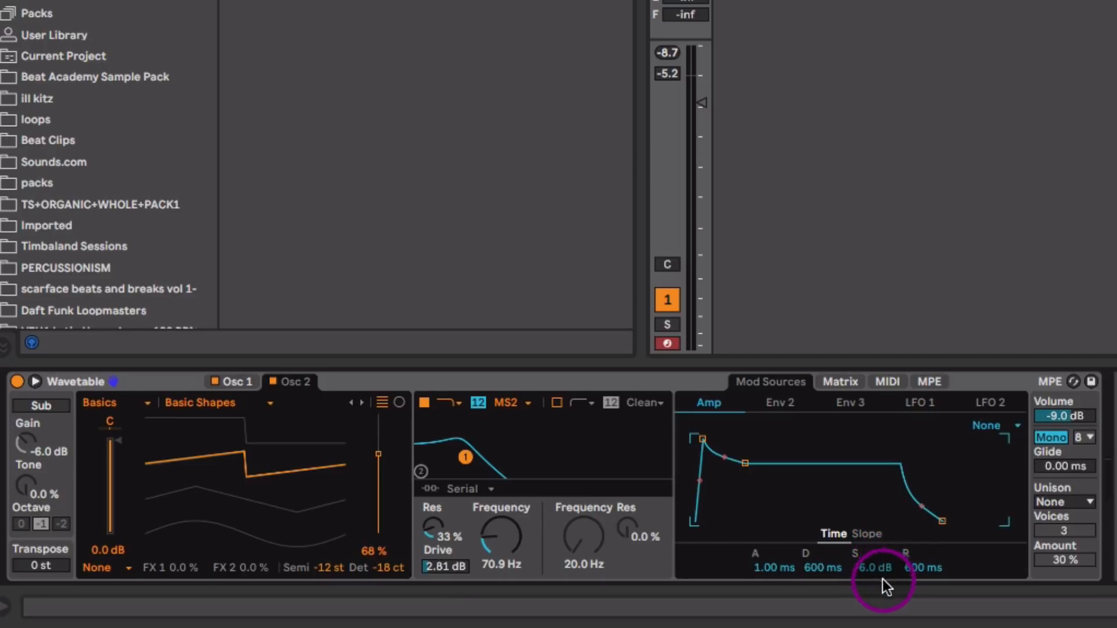
- Set the amp envelope's sustain to -21 dB and release to 1.03 s, and check Env 2's routing in the modulation matrix
left_click_drag(882, 578, 933, 570)
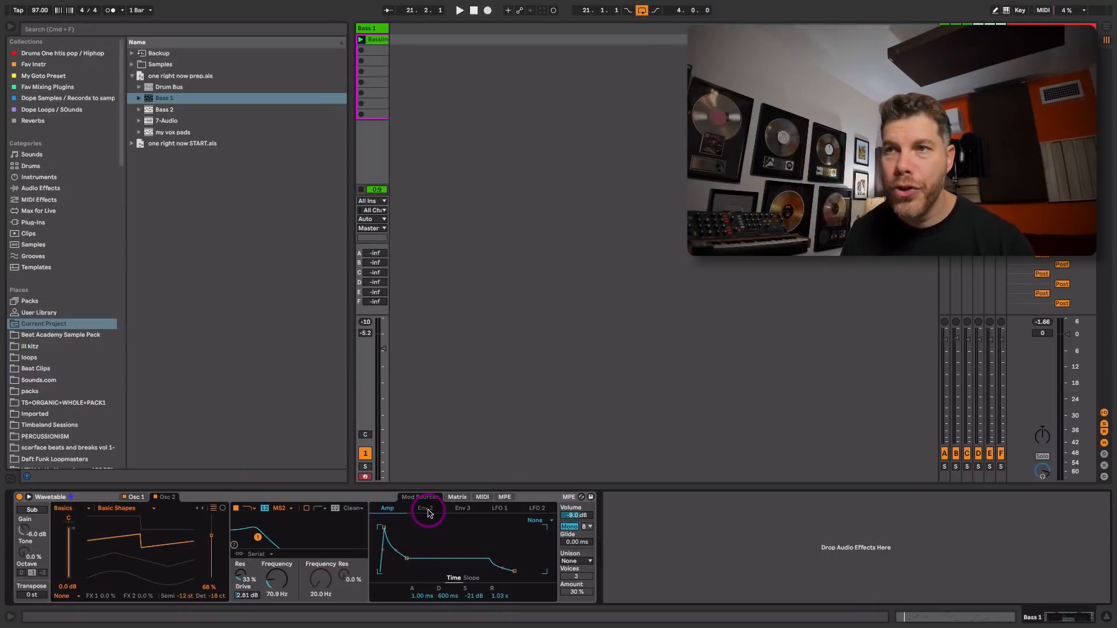
left_click(427, 511)
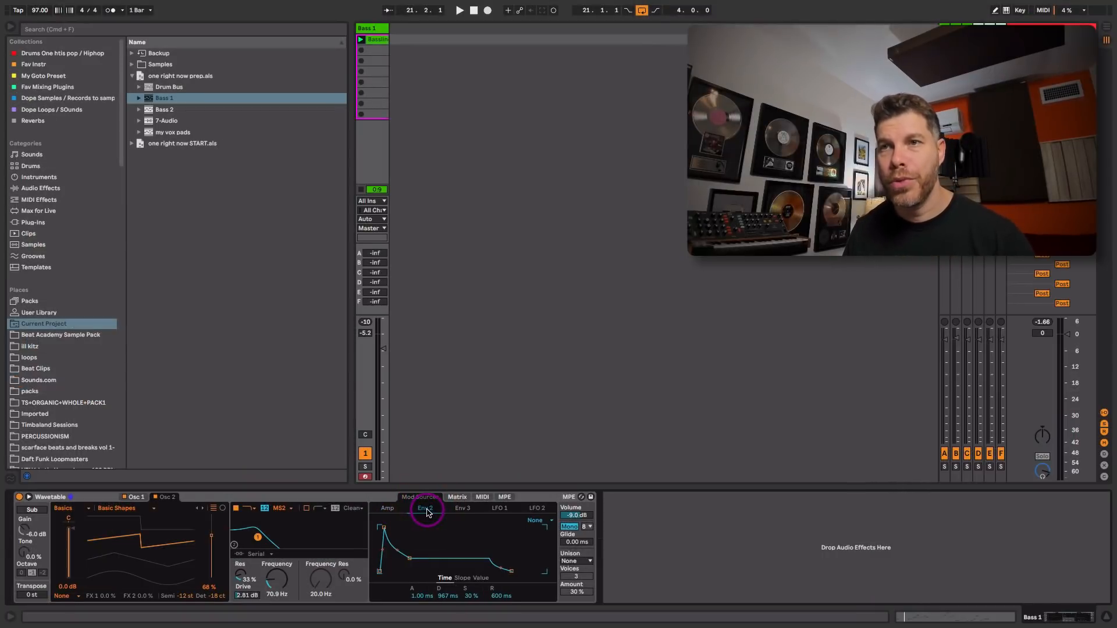
left_click(453, 499)
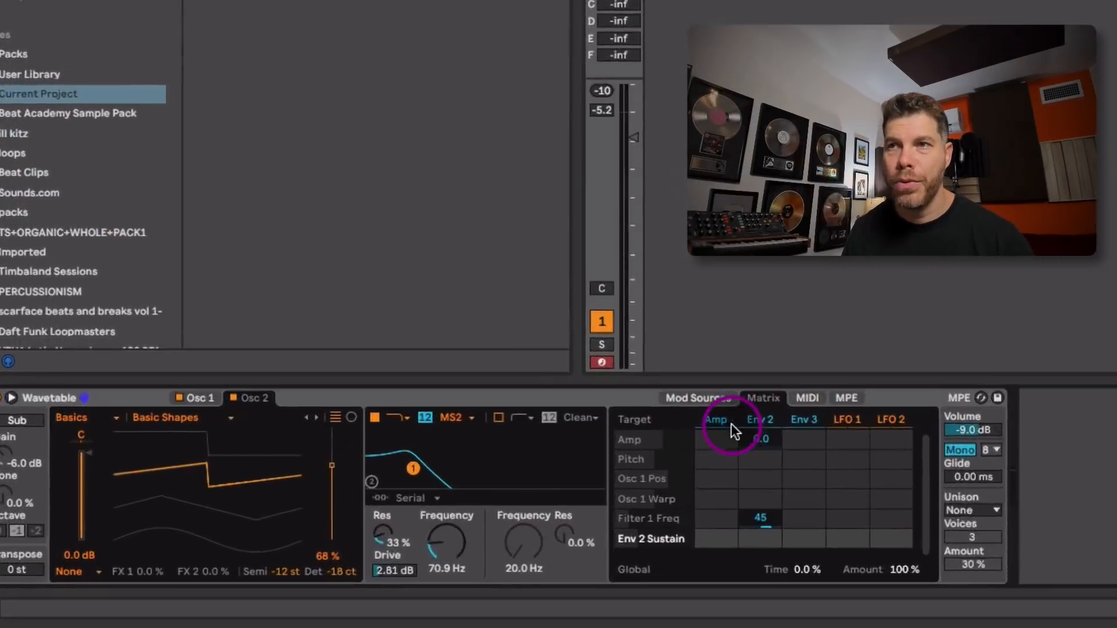
- Adjust Env 2 to a 967 ms decay and 683 ms release, and lower the Filter 1 frequency to 63.5 Hz
left_click(420, 497)
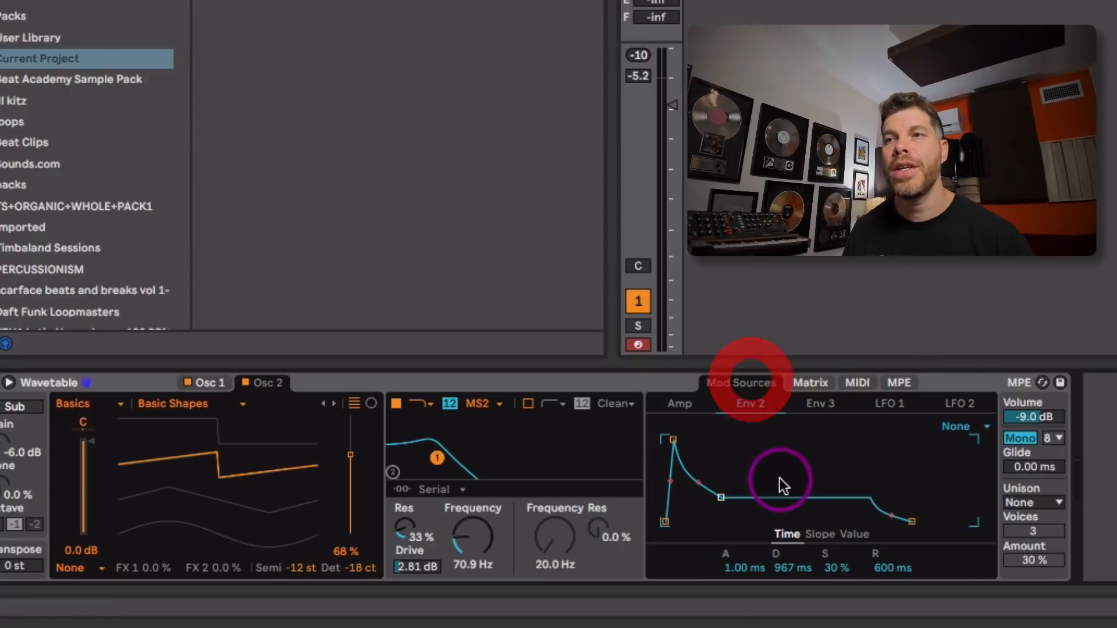
left_click_drag(798, 564, 798, 587)
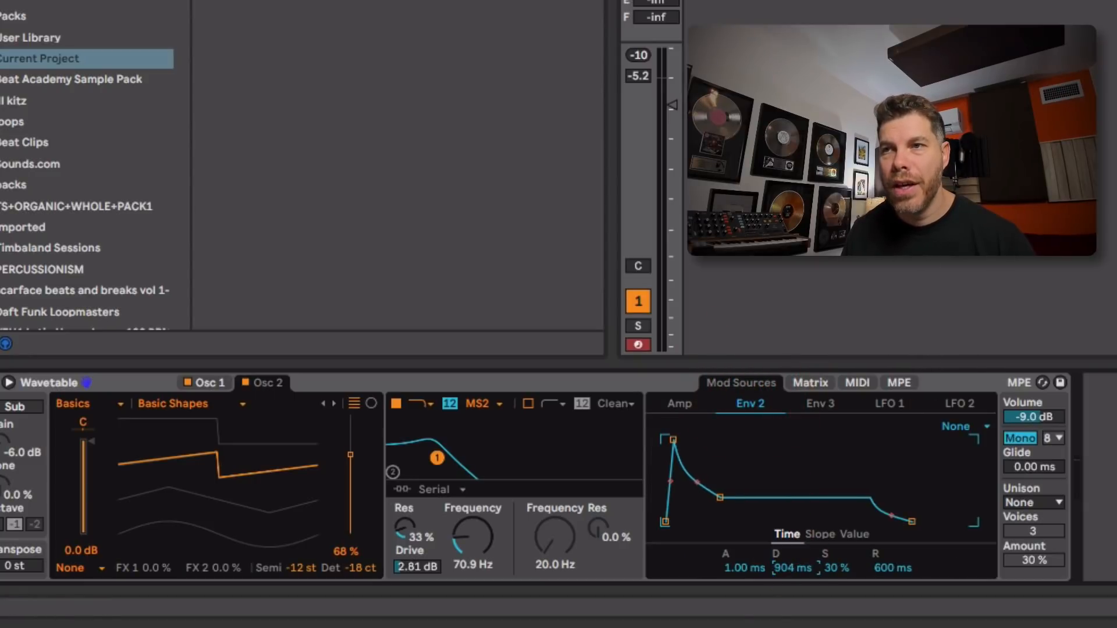
left_click_drag(892, 564, 894, 547)
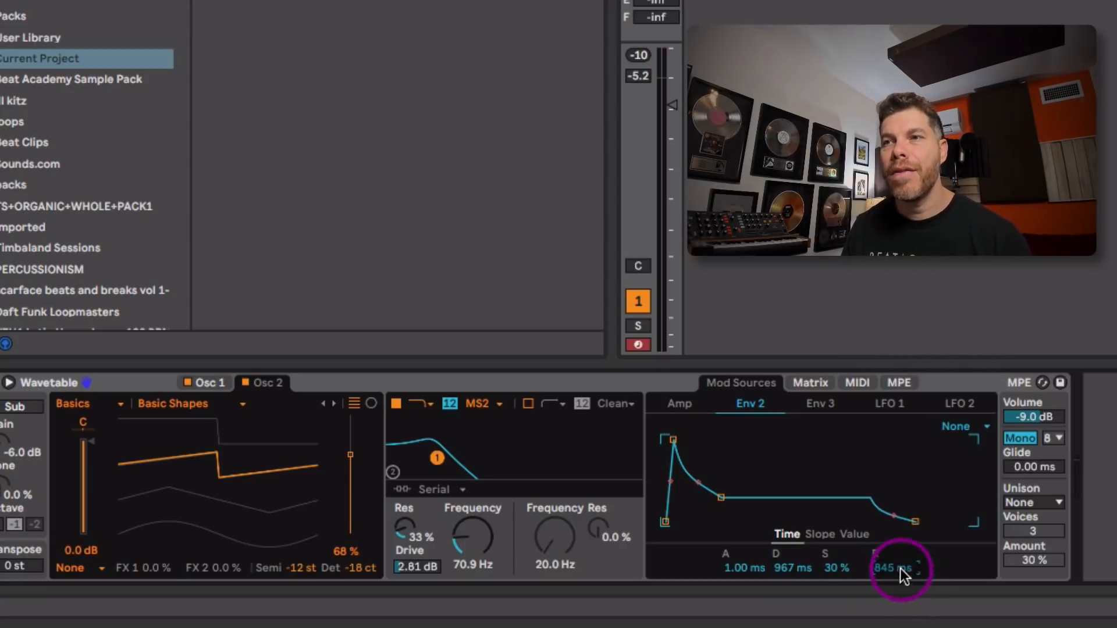
left_click_drag(902, 563, 902, 599)
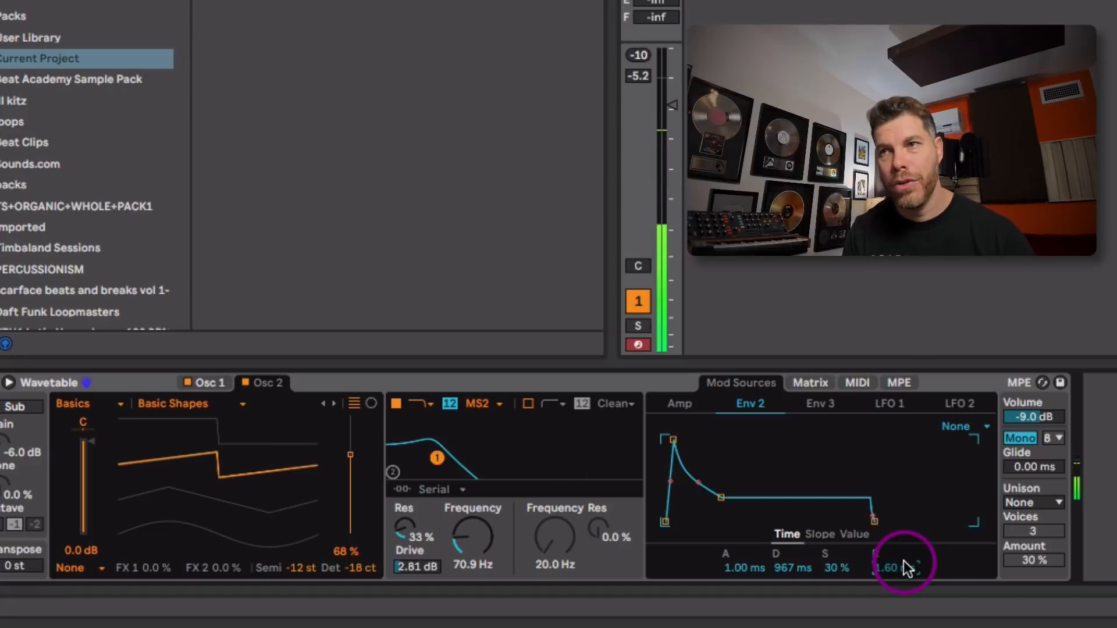
left_click_drag(895, 568, 895, 541)
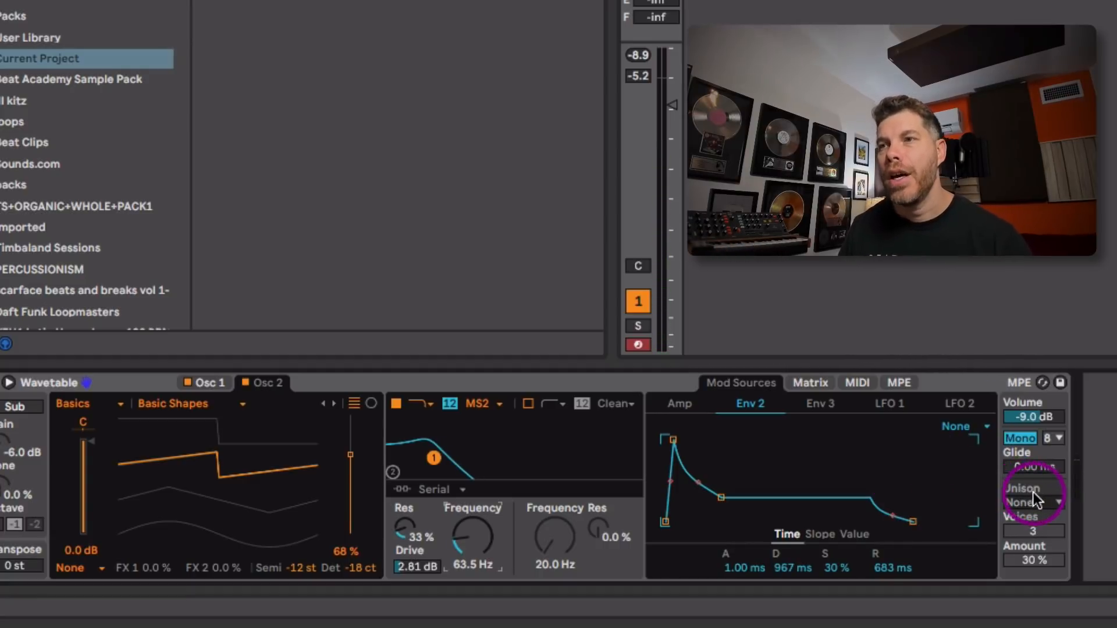
- Try the Classic unison mode with an amount of 25%
left_click(1038, 501)
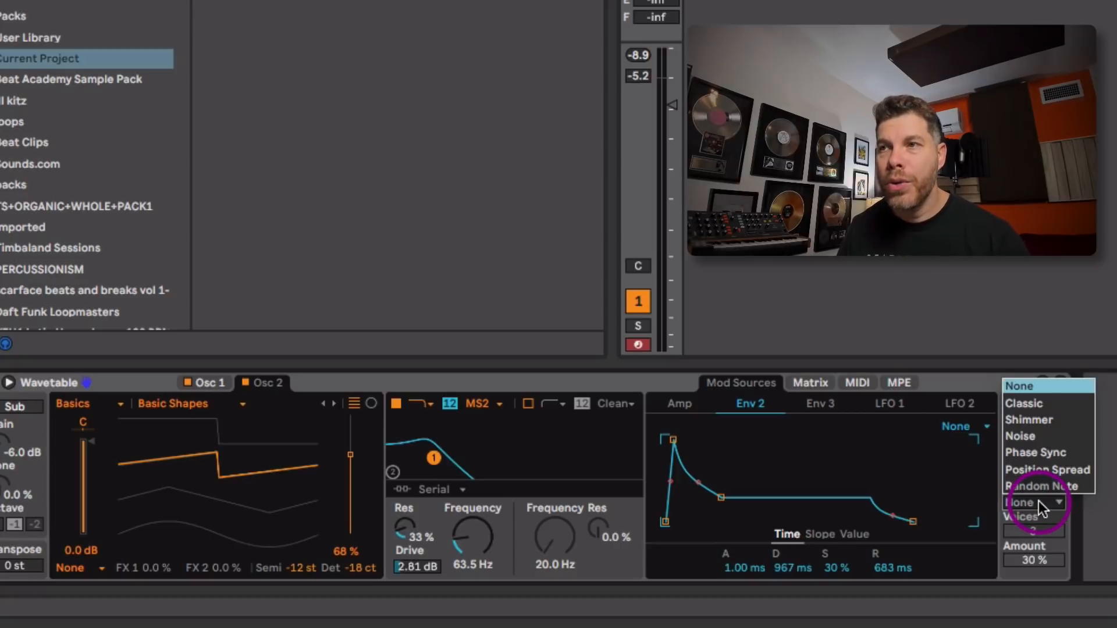
left_click(1045, 406)
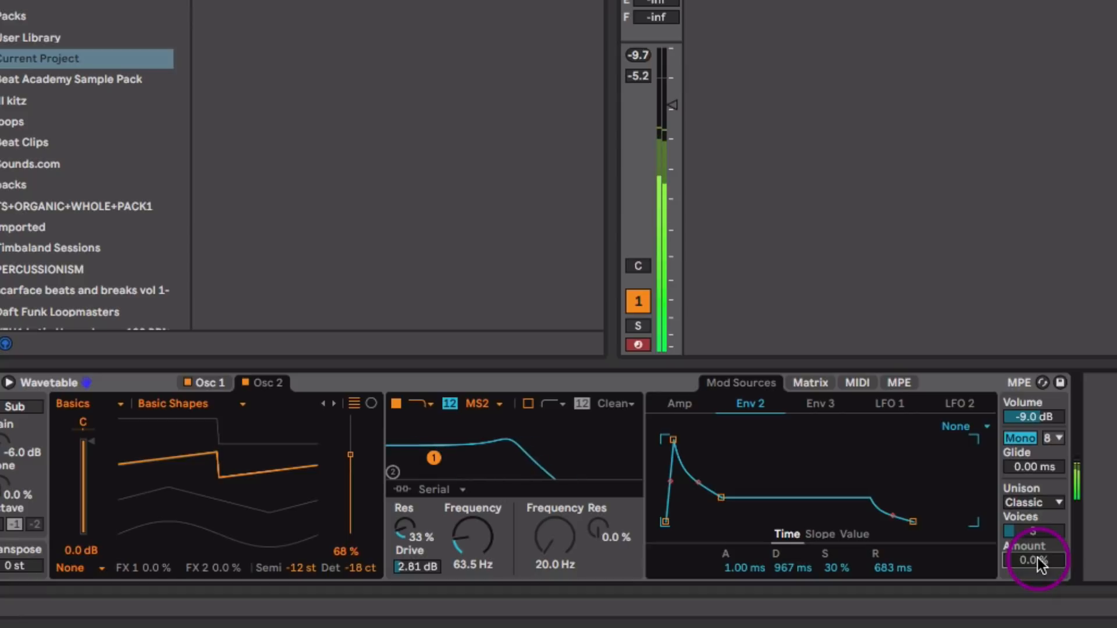
mouse_move(1038, 557)
left_mouse_down()
mouse_move(1038, 529)
mouse_move(1039, 555)
left_mouse_up()
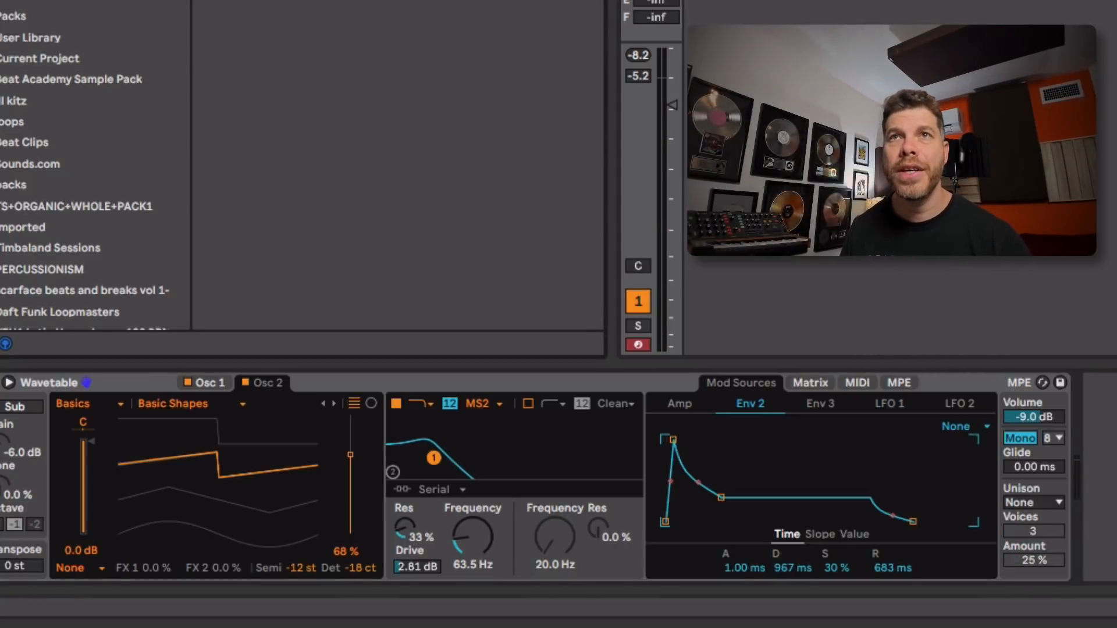
- Search the plug-ins for "jun", add Arturia's Chorus JUN-6 after Wavetable on Bass 1, and raise its mix
scroll(87, 163, "up", 1)
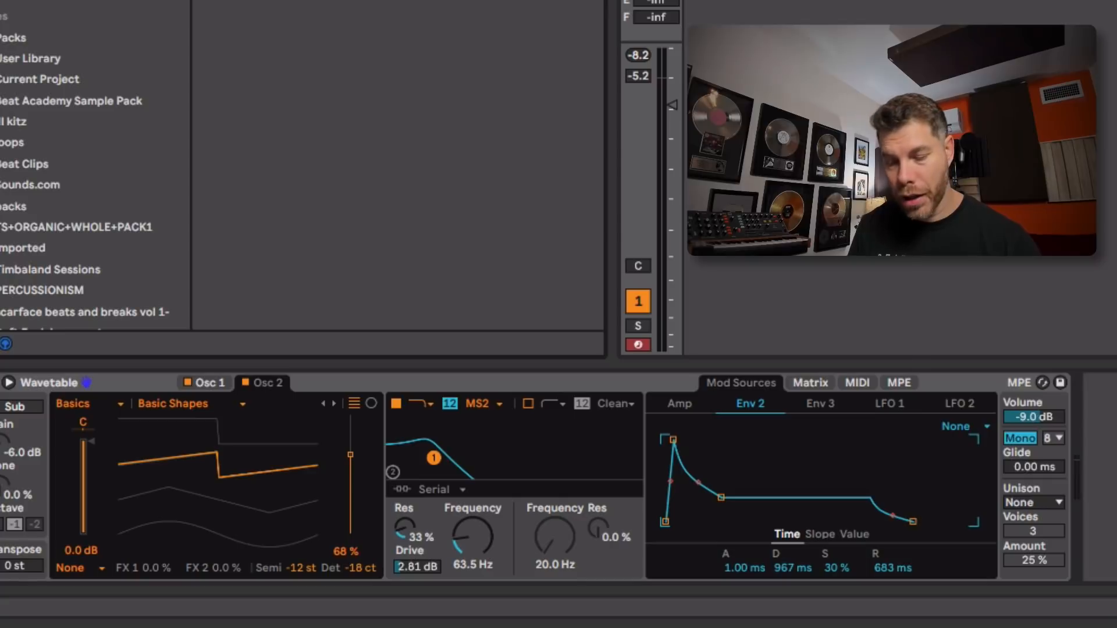
type("jun")
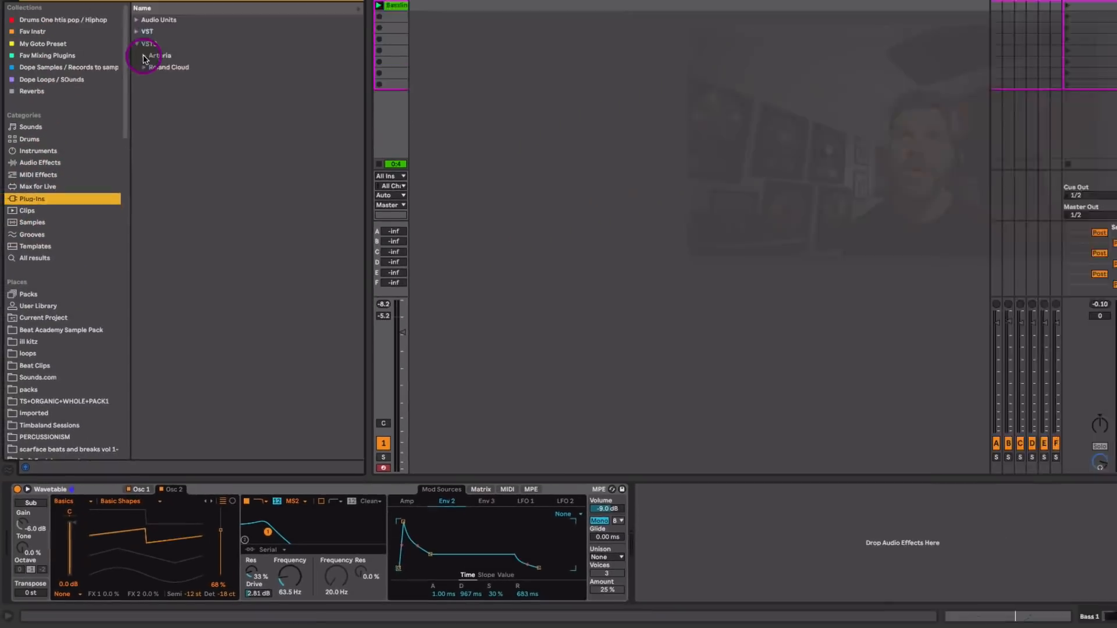
left_click_drag(175, 105, 688, 535)
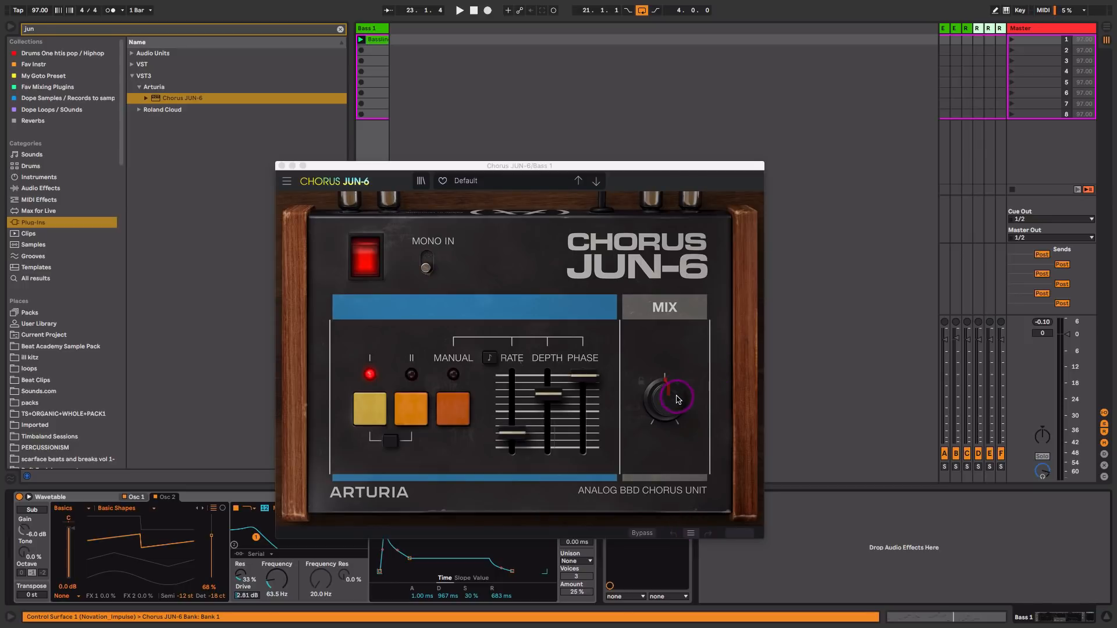
left_click_drag(678, 400, 677, 409)
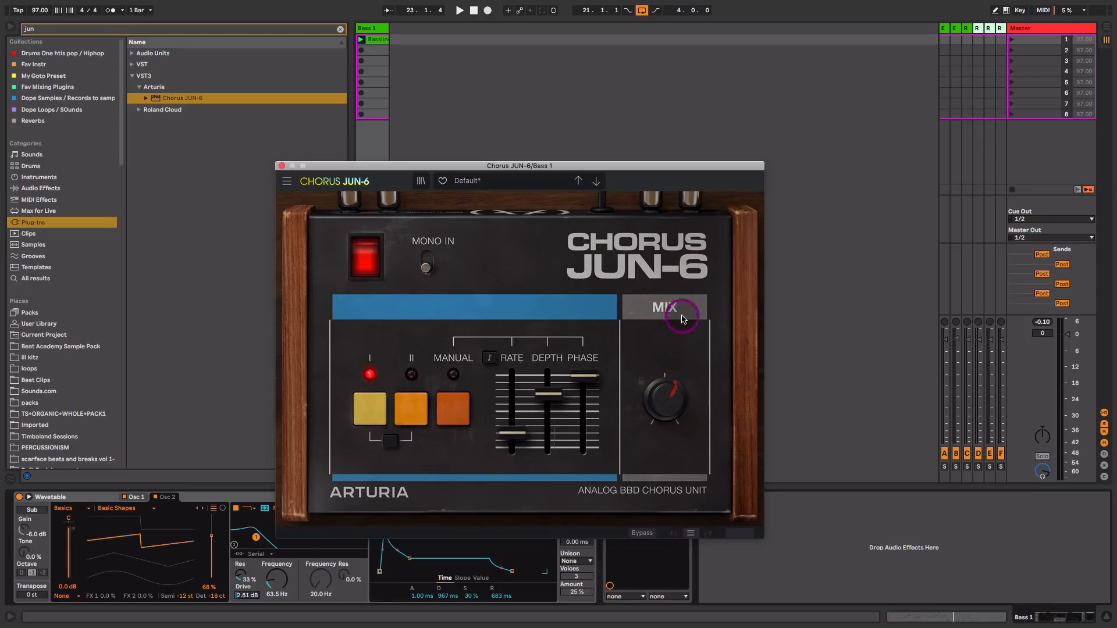
- Raise the Chorus JUN-6 mix further during playback, compare the bass with and without it, and switch the chorus off
left_click_drag(670, 167, 675, 111)
key("space")
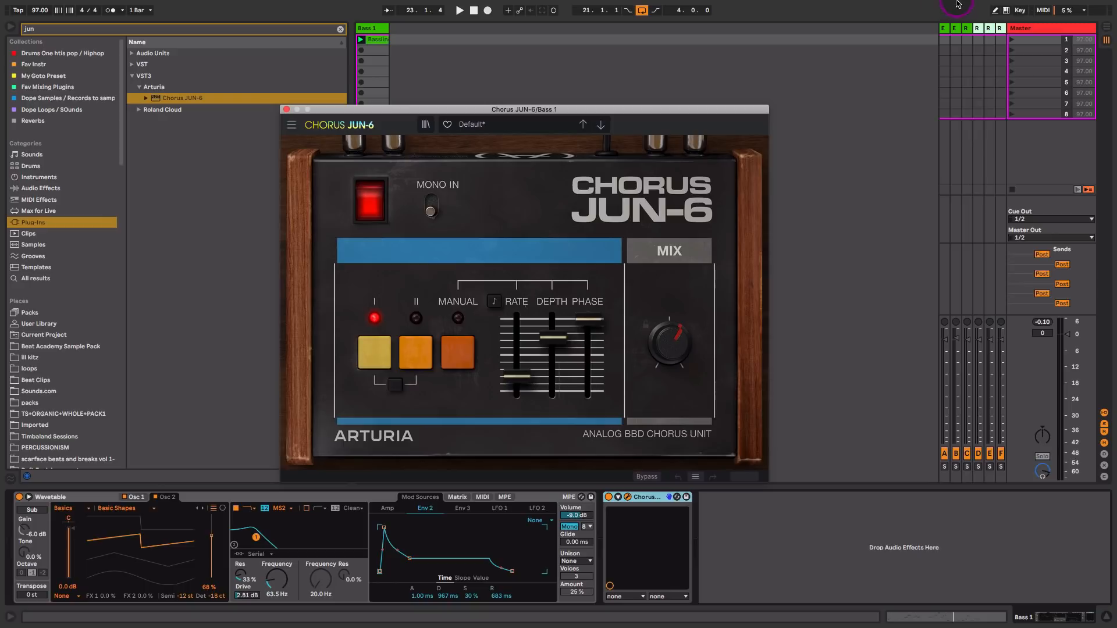
left_click_drag(699, 362, 677, 326)
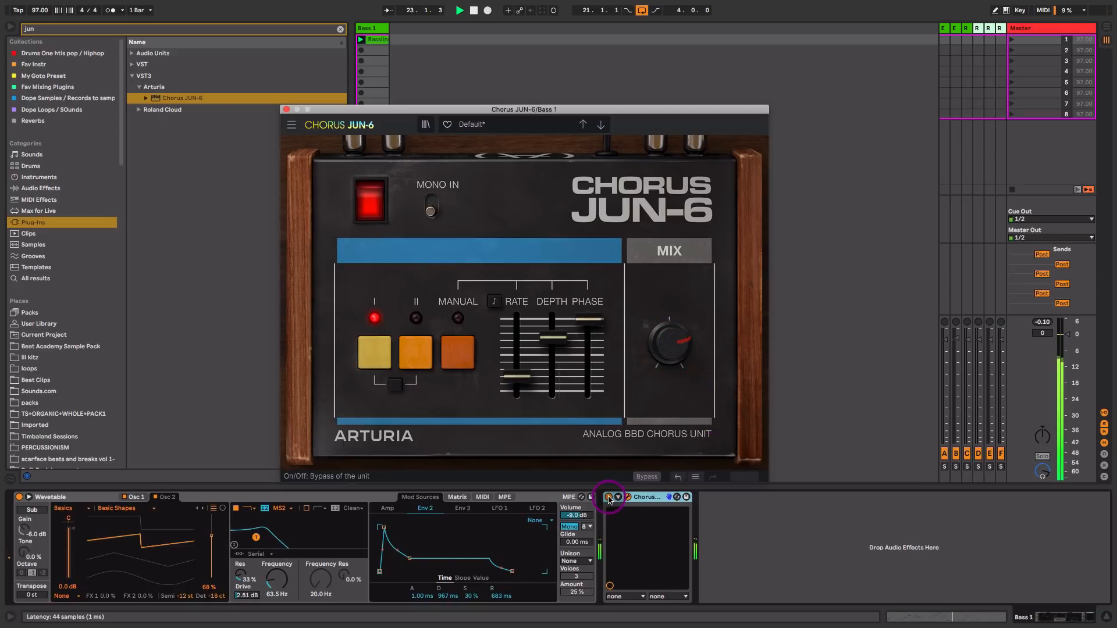
left_click(609, 499)
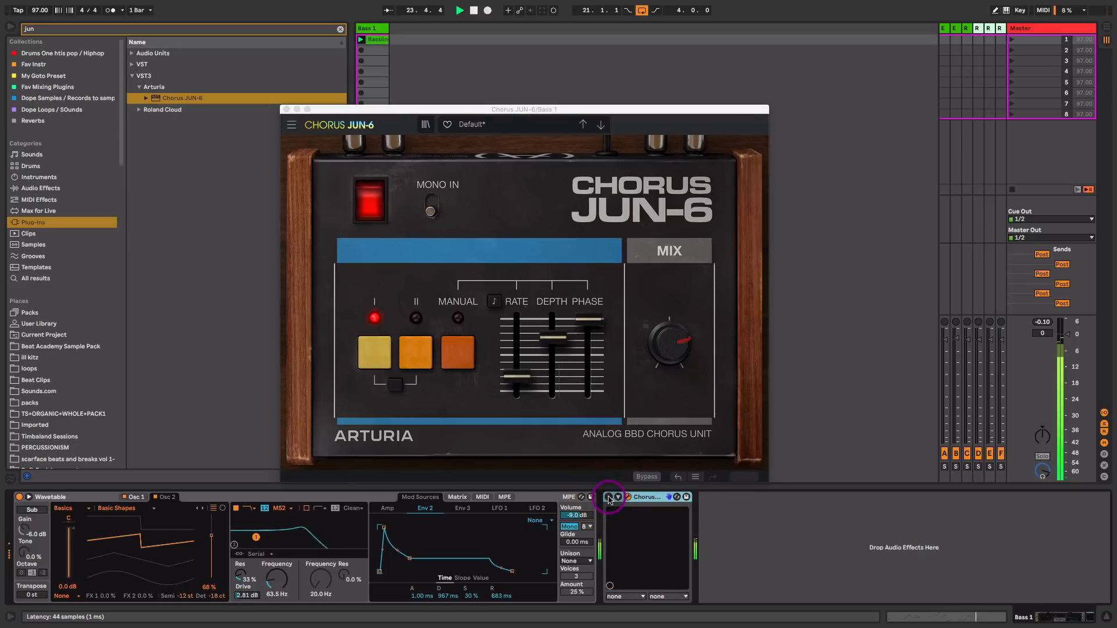
left_click(609, 498)
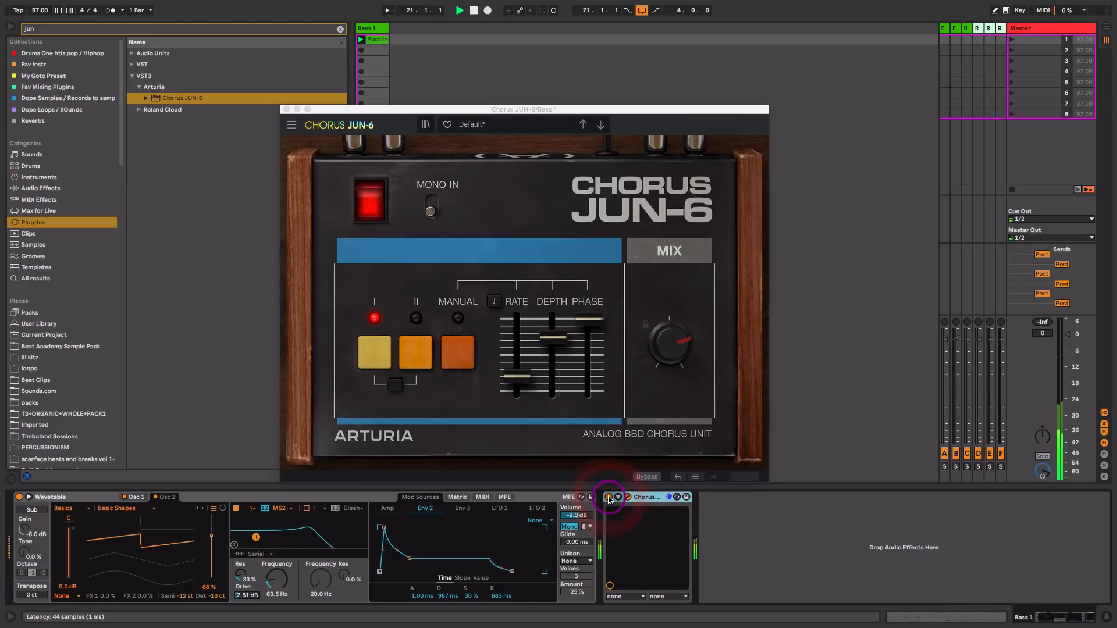
left_click(608, 498)
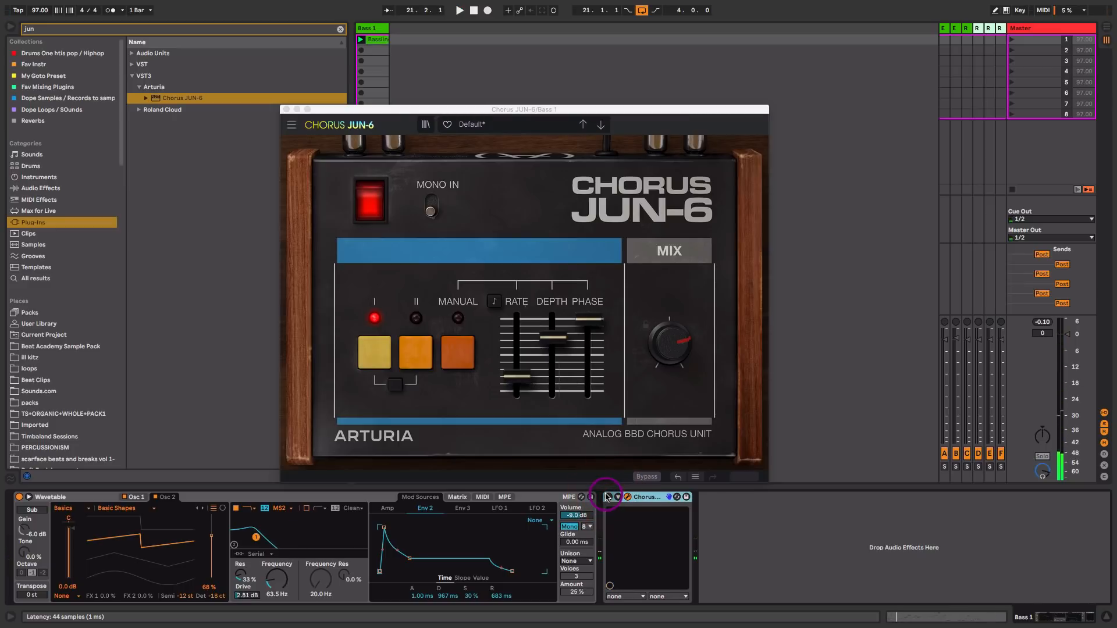
- Set Wavetable's unison mode to Classic with an amount of 27% and audition the bass
left_click(576, 561)
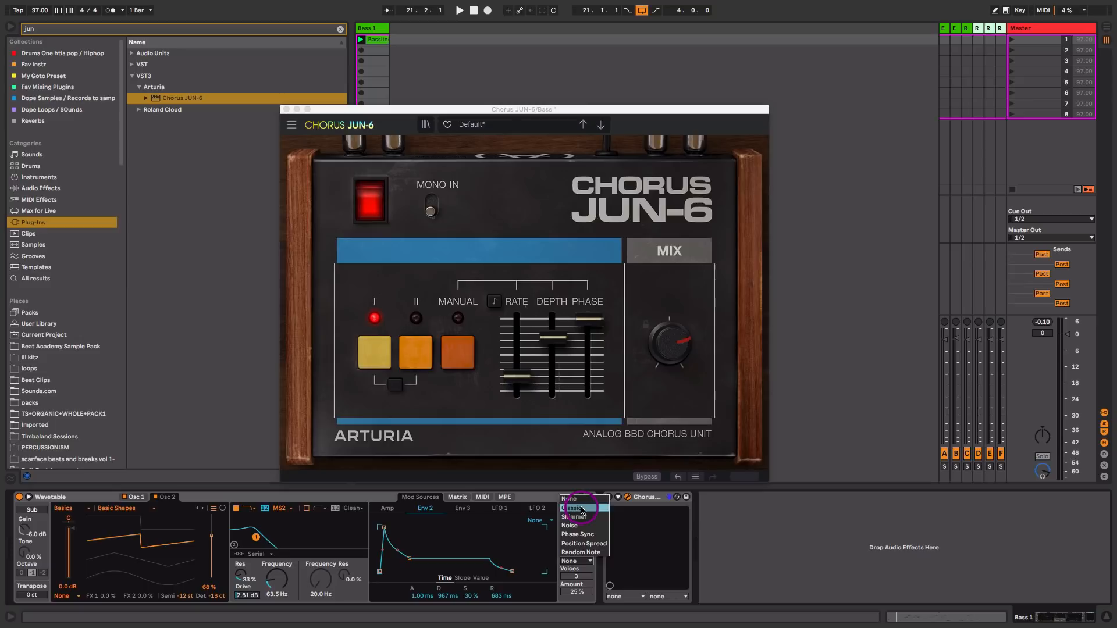
left_click(582, 509)
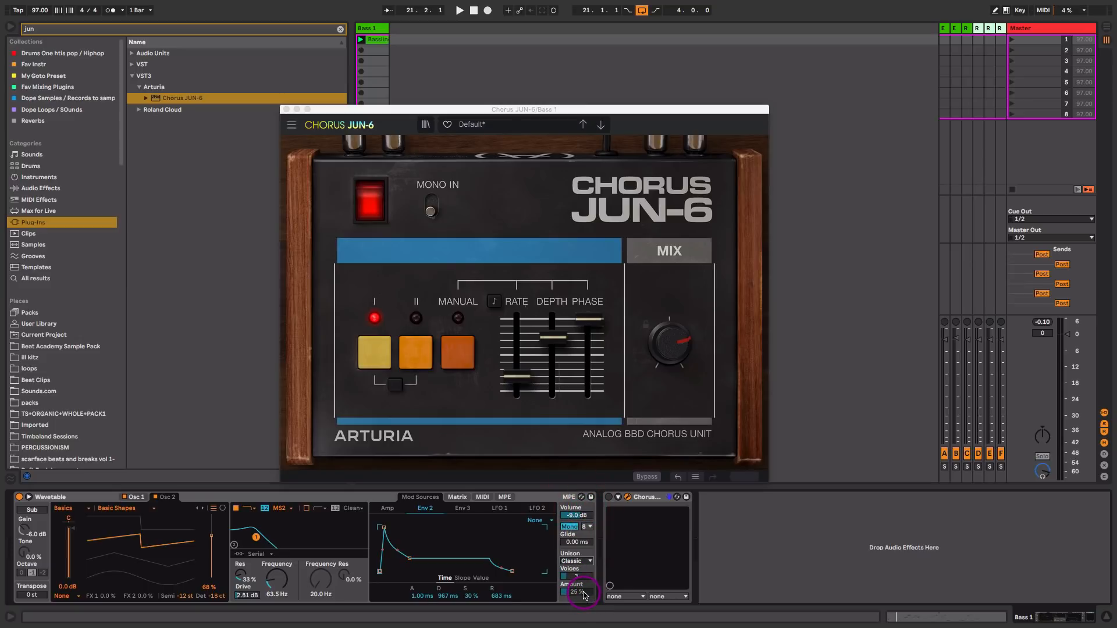
key("space")
left_click_drag(585, 595, 585, 589)
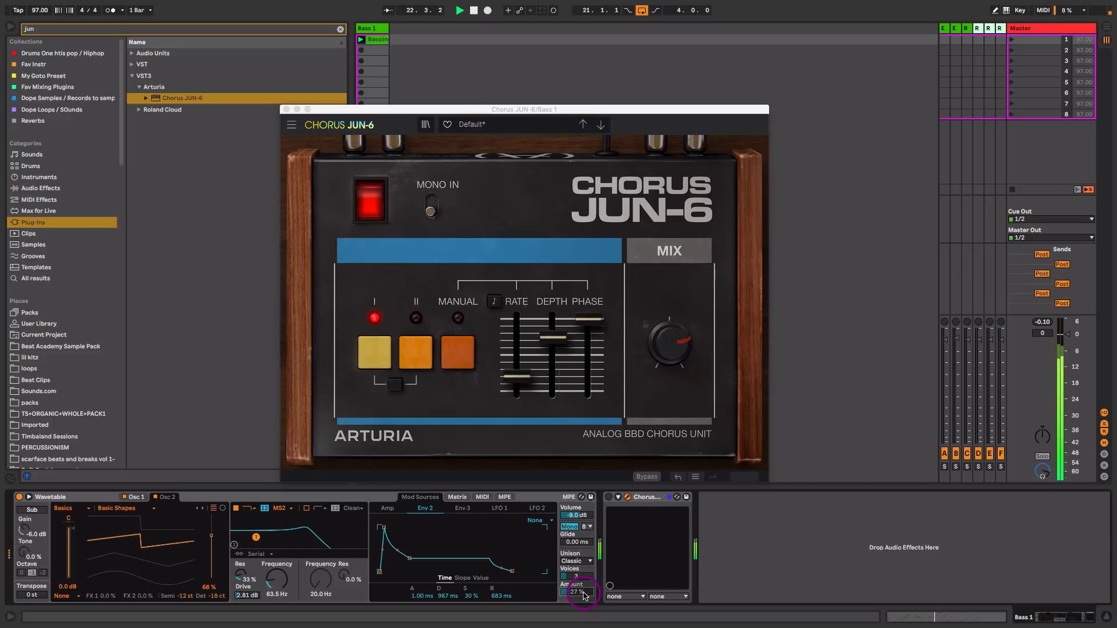
key("space")
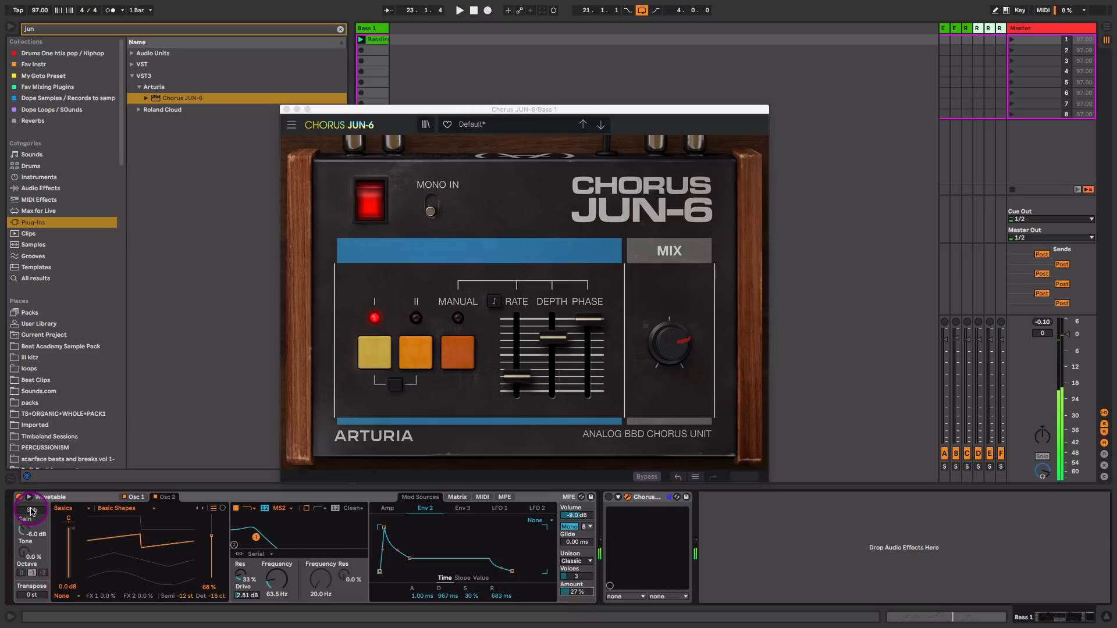
- Enable Wavetable's sub oscillator, set its gain to -6.4 dB and audition the bass
left_click(31, 511)
left_click_drag(24, 530, 24, 531)
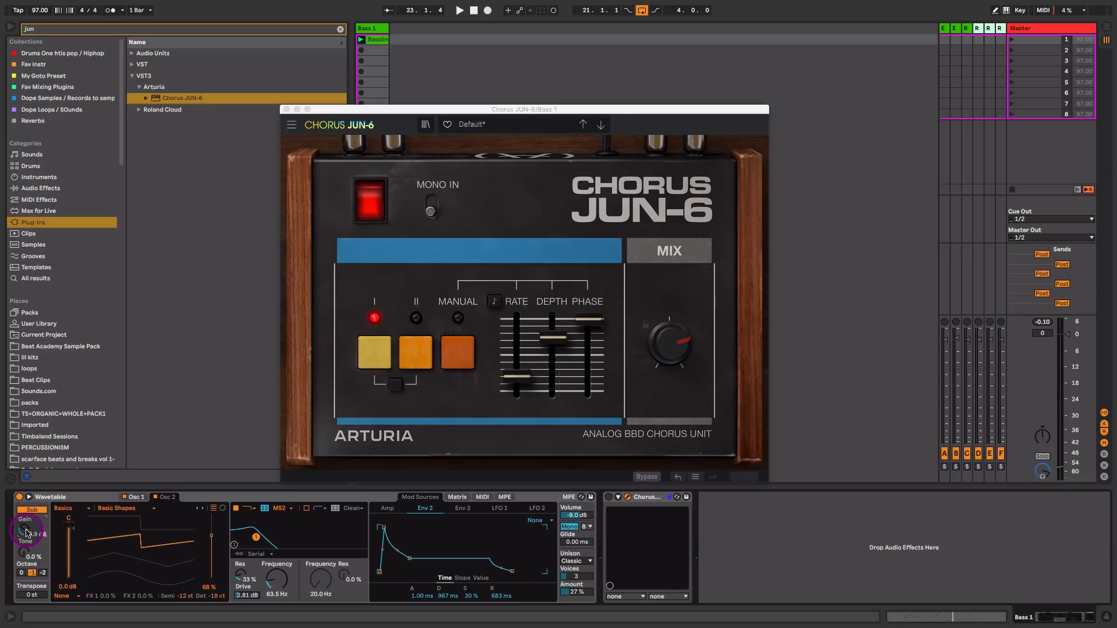
key("space")
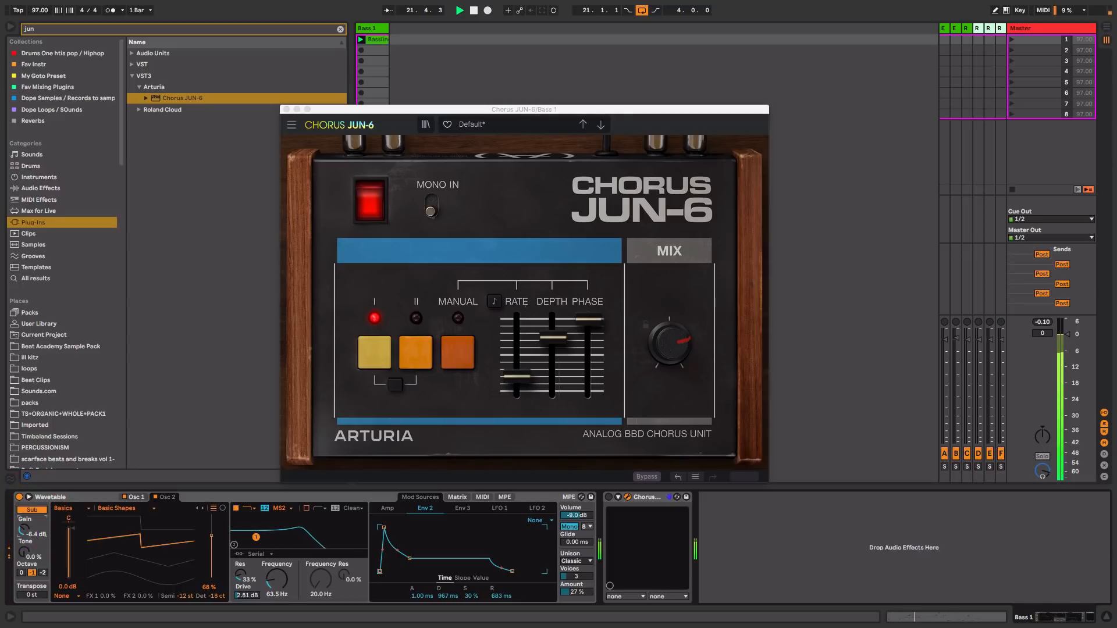
key("space")
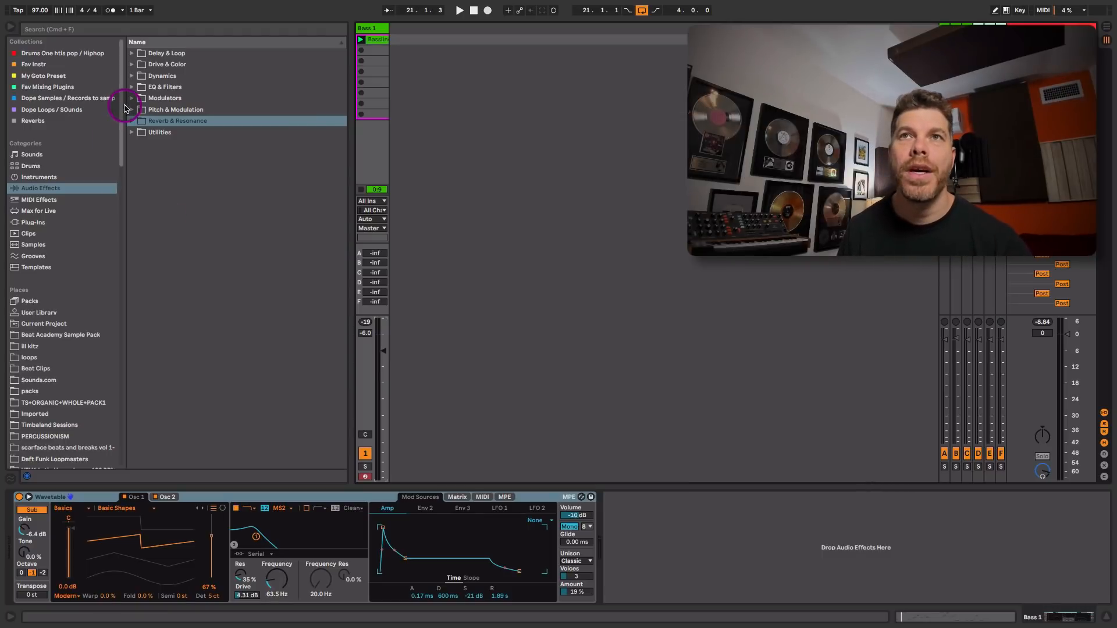
- Add a Compressor after Wavetable and set its threshold to -10.1 dB and attack to 4.16 ms
left_click(131, 76)
left_click_drag(157, 88, 690, 567)
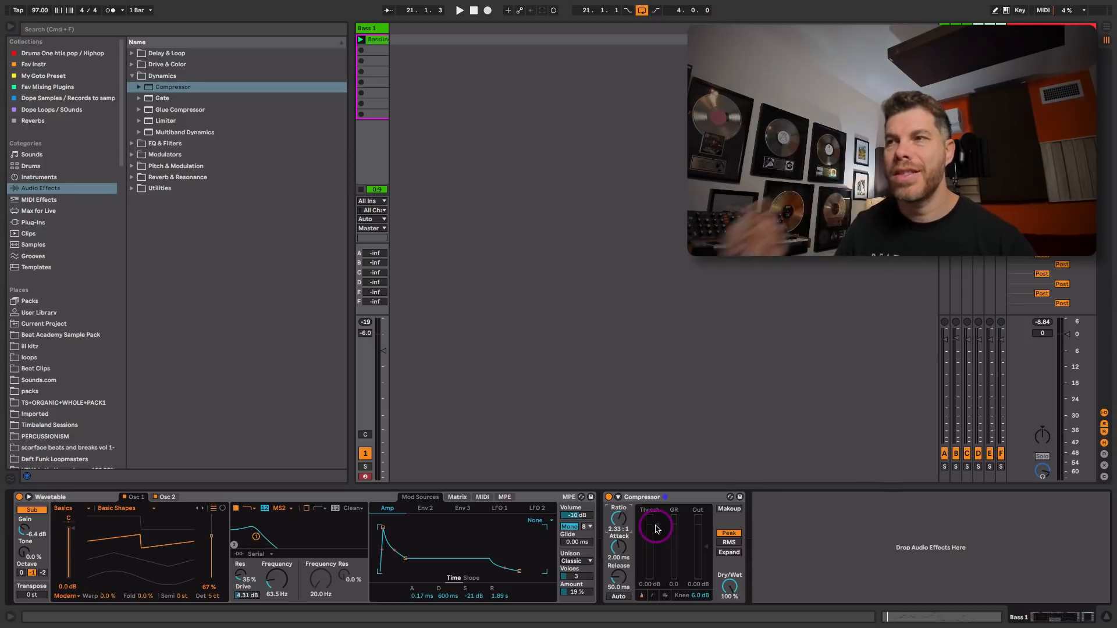
key("space")
left_click_drag(656, 529, 622, 550)
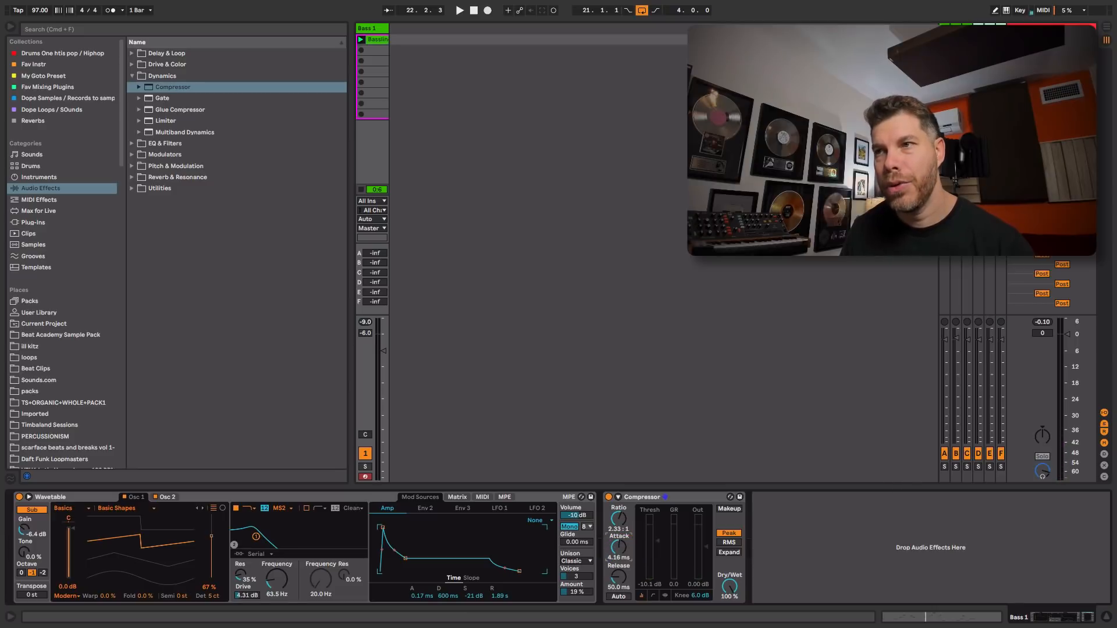
- Adjust the Compressor to a 3.46 ms attack, 24.8 ms release, 2.63:1 ratio and 2.31 dB output gain
left_click_drag(622, 574, 623, 579)
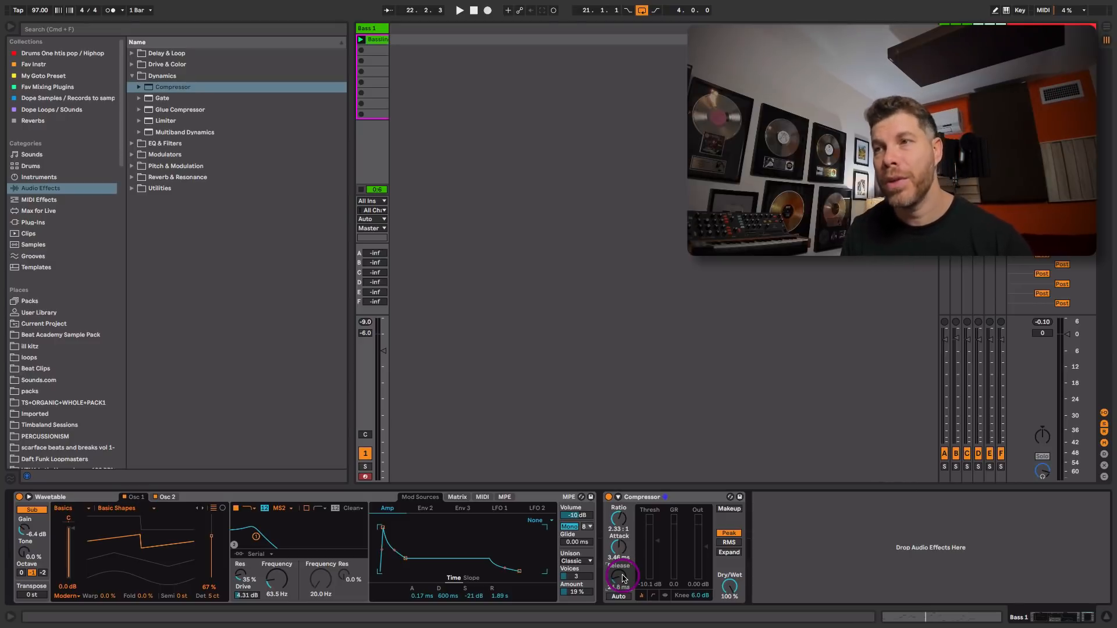
key("space")
left_click_drag(622, 525, 623, 522)
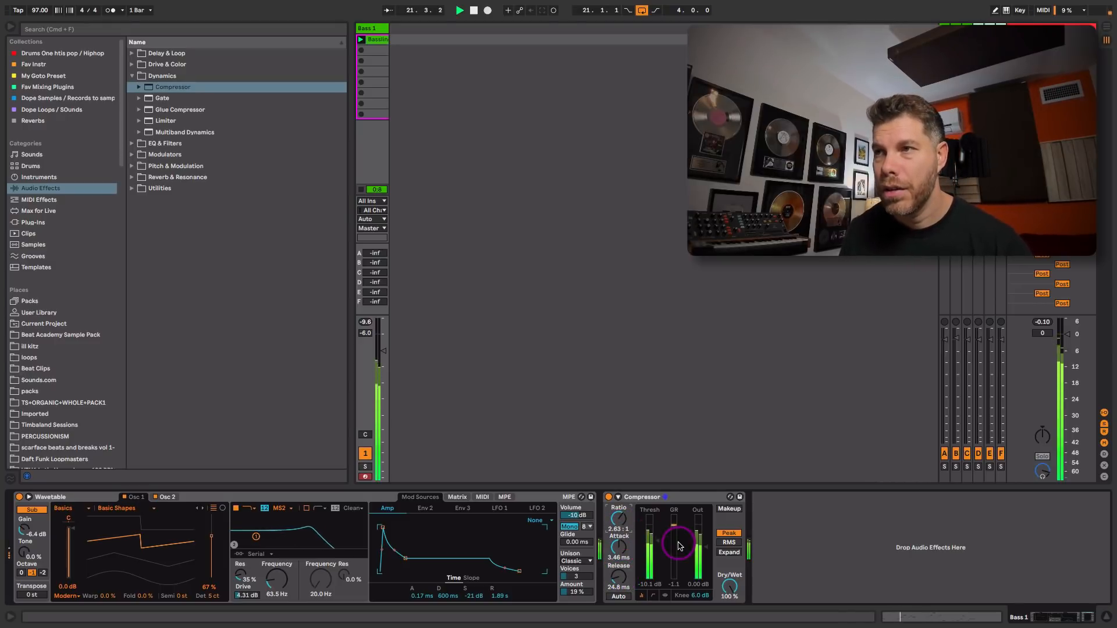
key("space")
left_click_drag(705, 547, 706, 545)
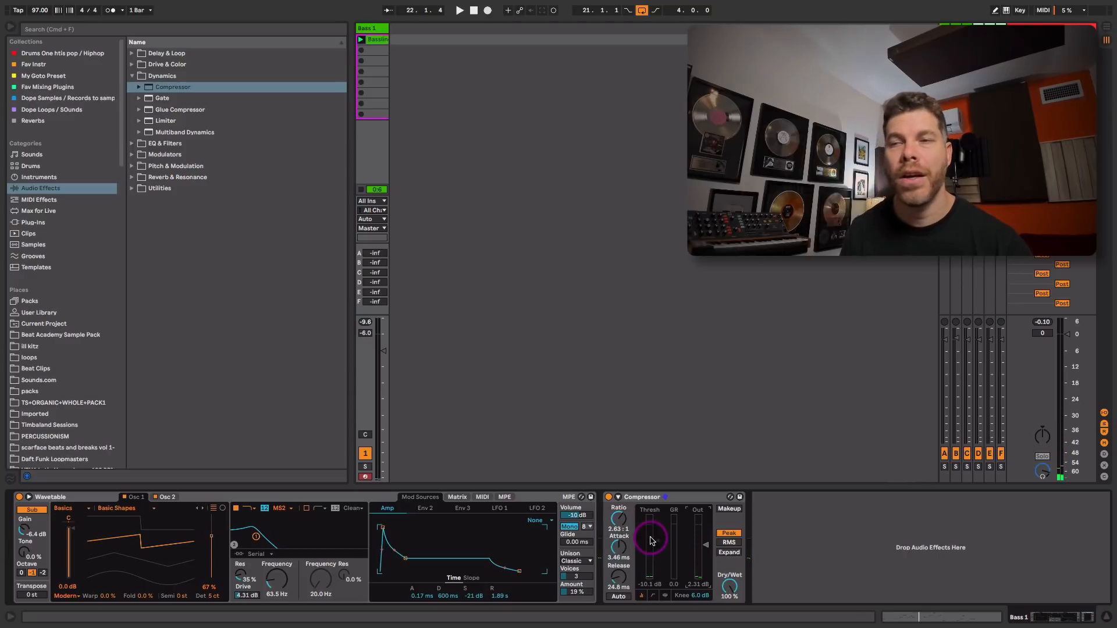
- Lower the Compressor's threshold to -10.9 dB and compare the bass with the compressor off and on
key("space")
left_click_drag(654, 542, 655, 543)
left_click(608, 497)
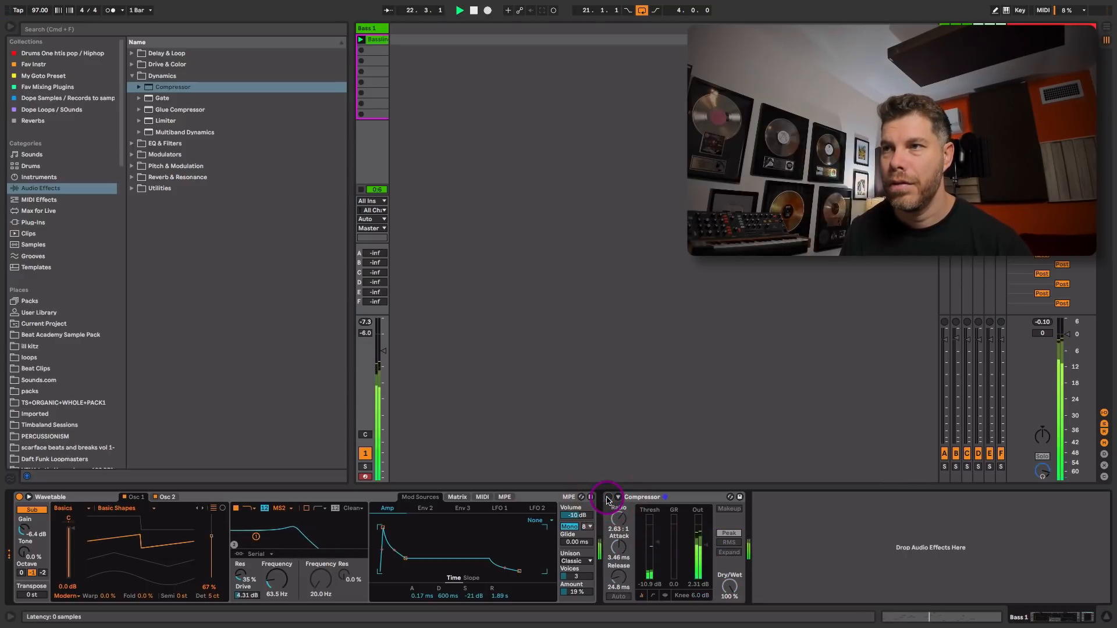
left_click(608, 498)
left_click(618, 545)
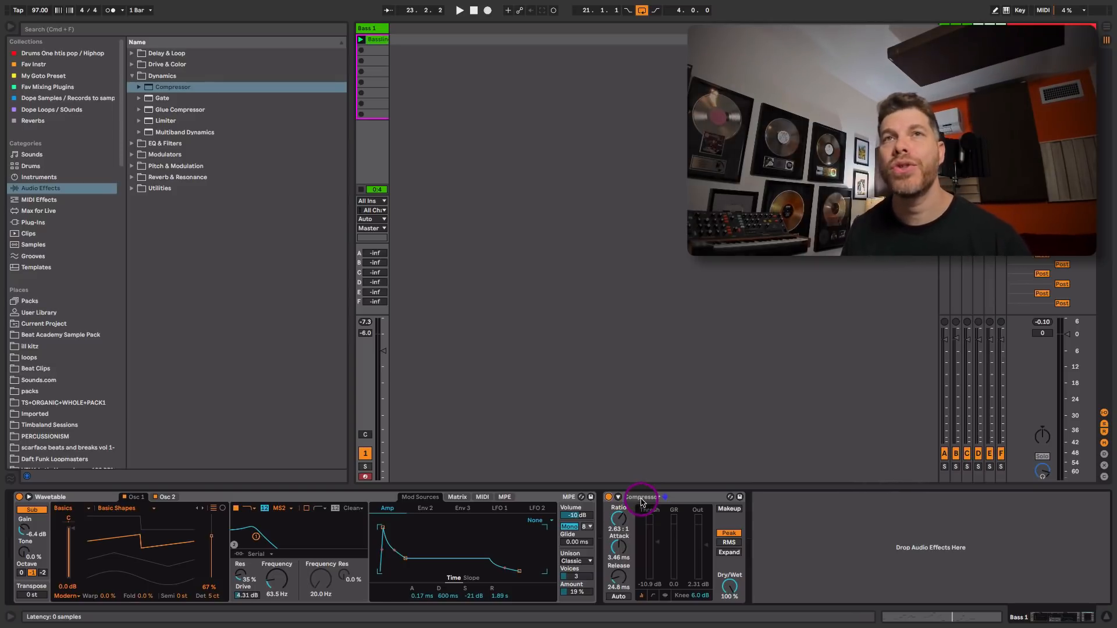
- Add DS-10 Drum Shaper from Fav Mixing Plugins after the Compressor and slightly raise its Attack and Sustain during playback
left_click(64, 87)
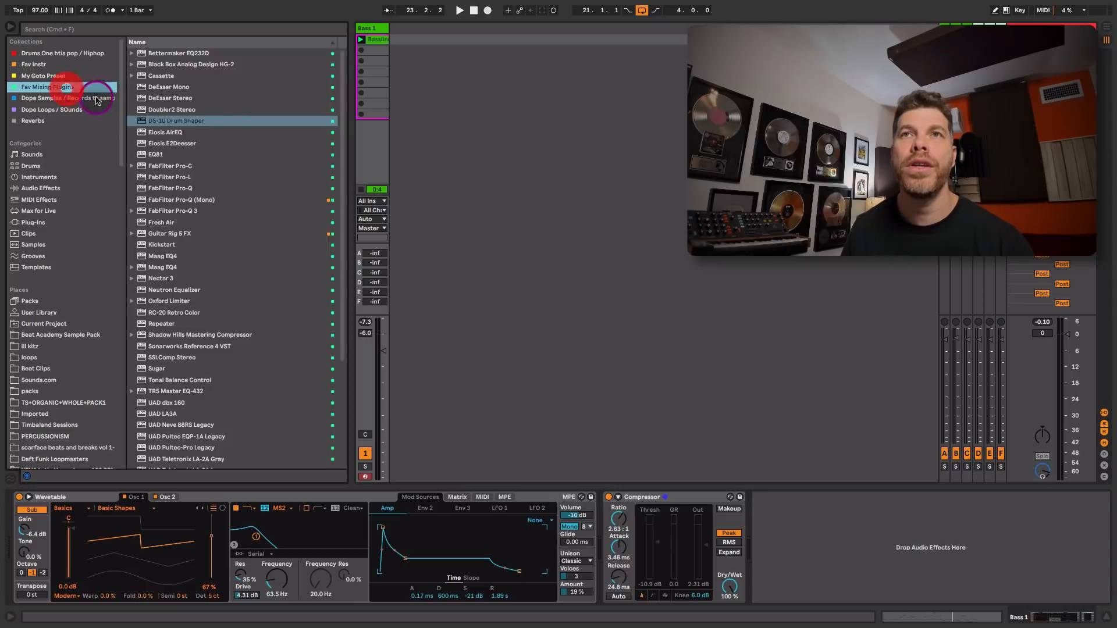
left_click_drag(166, 120, 905, 514)
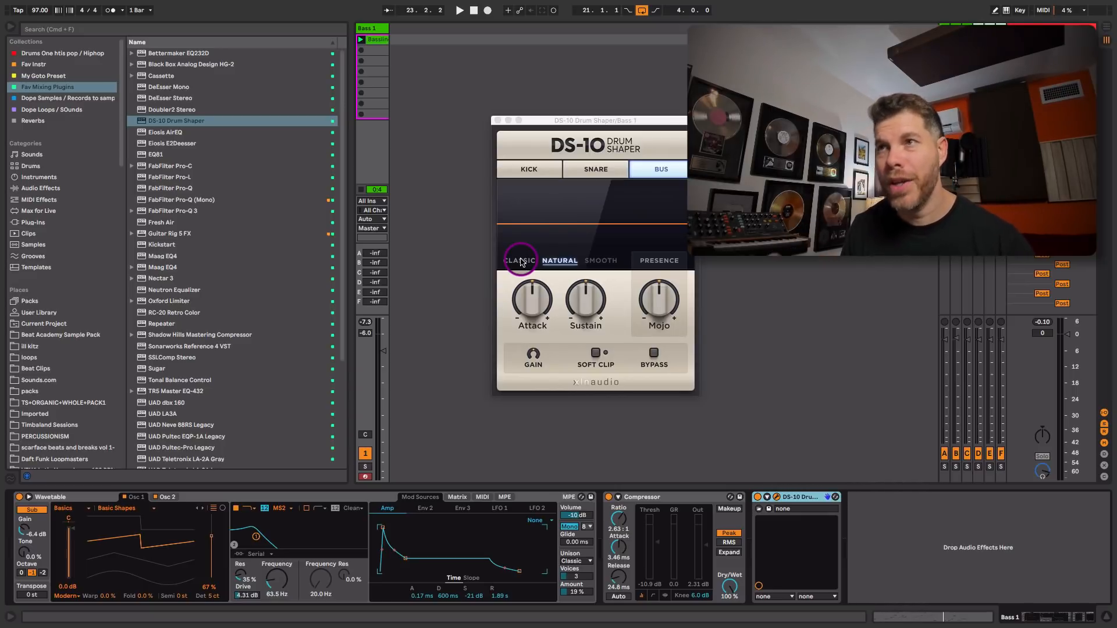
key("space")
left_click_drag(535, 305, 594, 246)
left_click_drag(595, 268, 593, 284)
key("space")
- Set the Drum Shaper's Mojo to about 9% during playback and close the plug-in window
key("space")
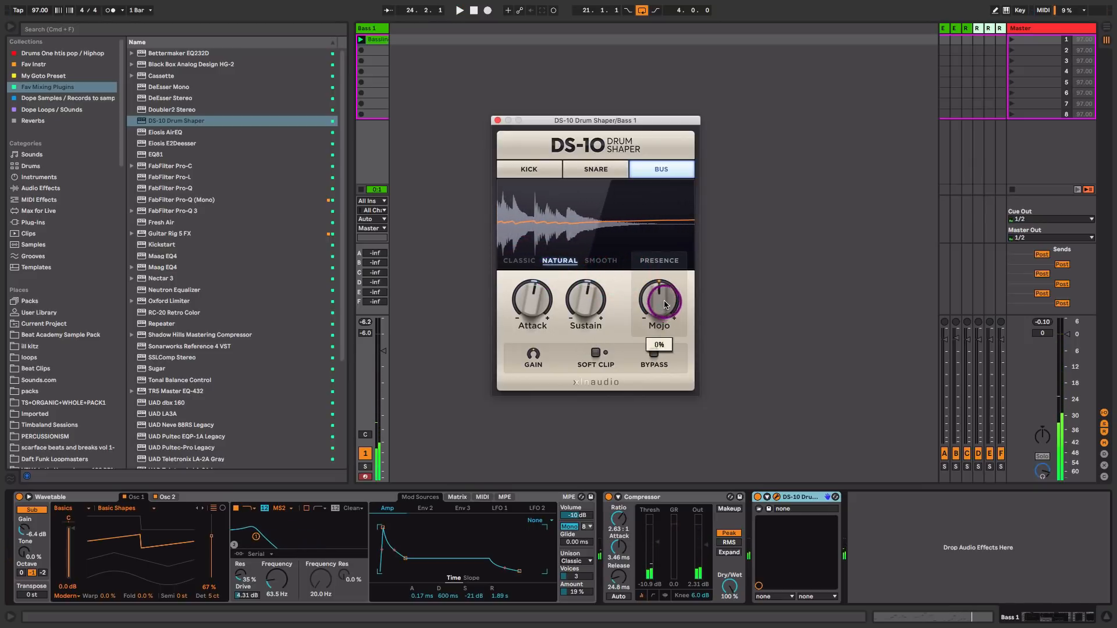
mouse_move(661, 299)
left_mouse_down()
mouse_move(660, 324)
mouse_move(661, 303)
left_mouse_up()
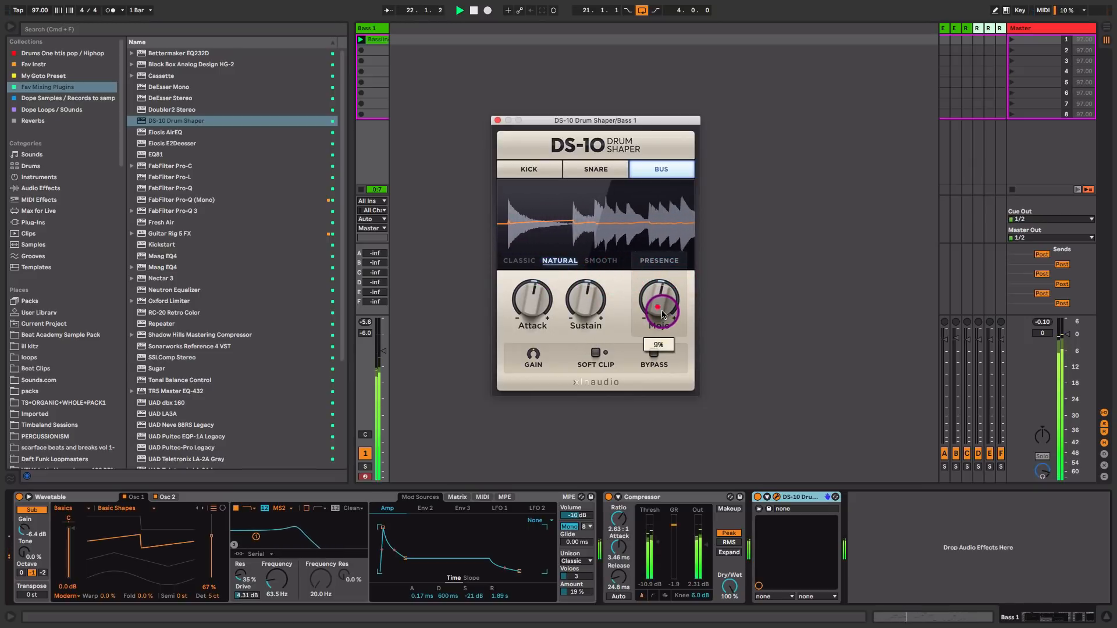
left_click(497, 121)
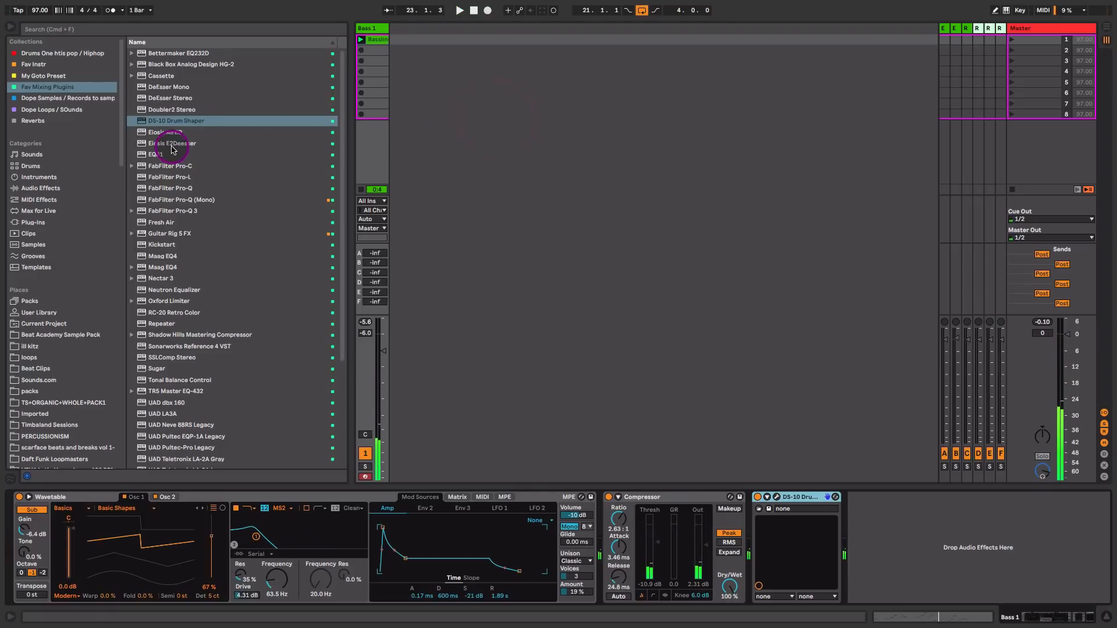
- Add EQ Eight after the Drum Shaper with a band 1 low cut at 22.1 Hz
left_click(41, 188)
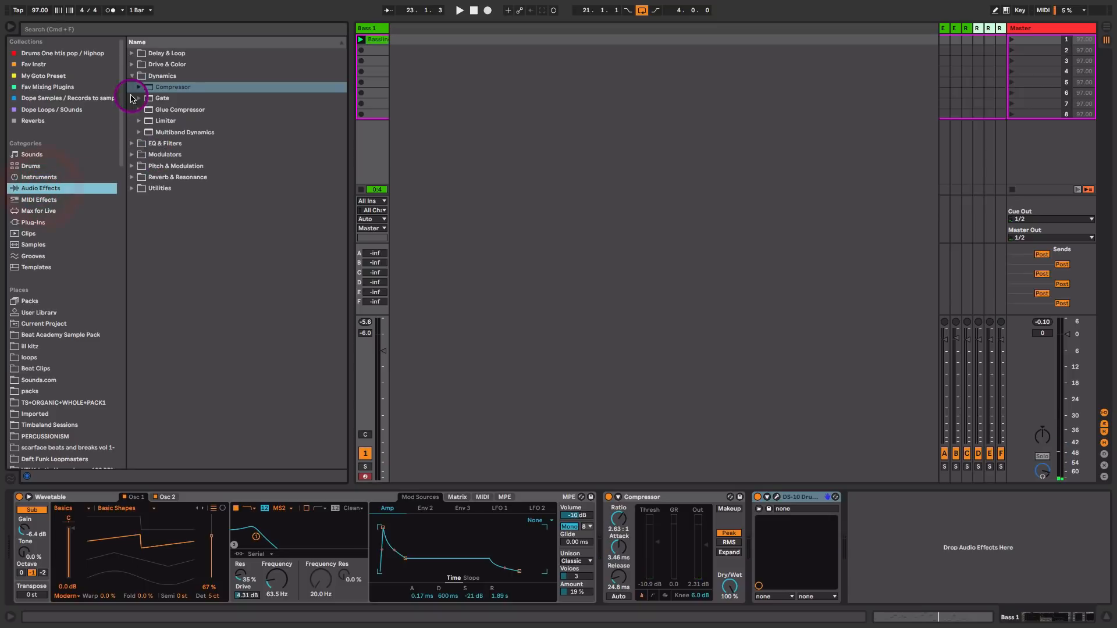
left_click(132, 143)
left_click_drag(167, 119, 917, 547)
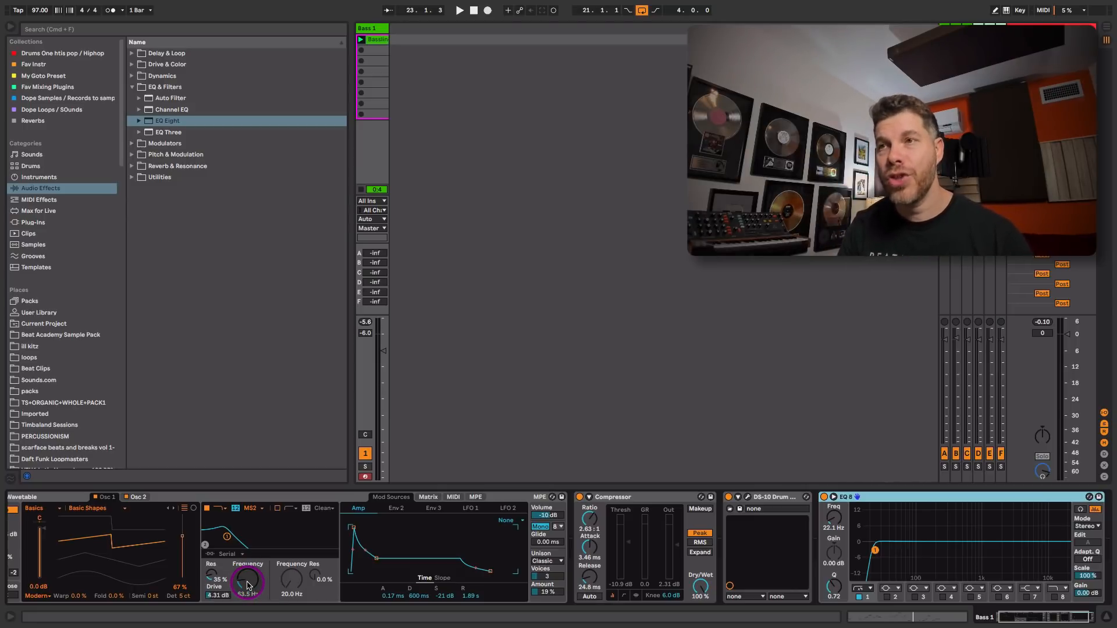
- Collapse the Wavetable device and toggle band 8 of EQ Eight during playback
double_click(309, 497)
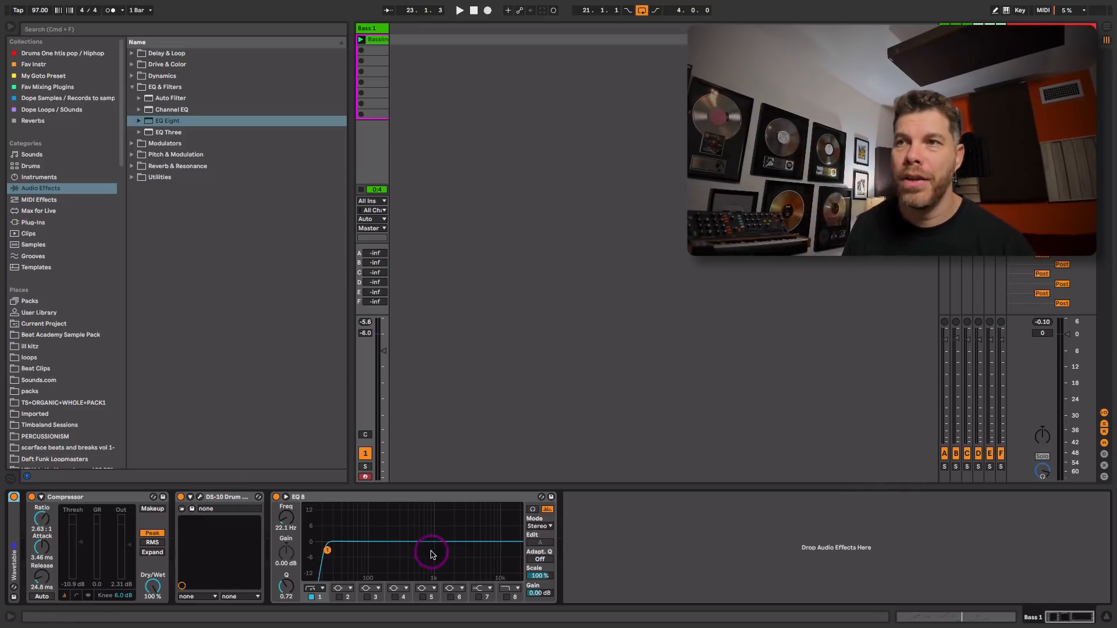
key("space")
left_click(506, 598)
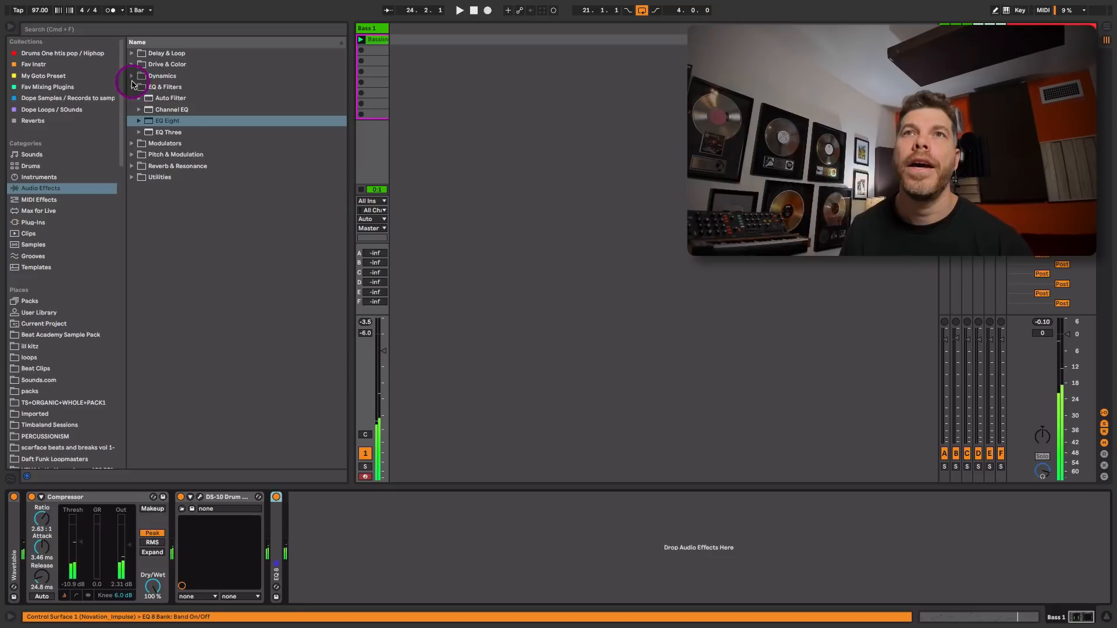
- Add a Saturator from the Drive & Color effects after EQ Eight
left_click(131, 86)
left_click(132, 76)
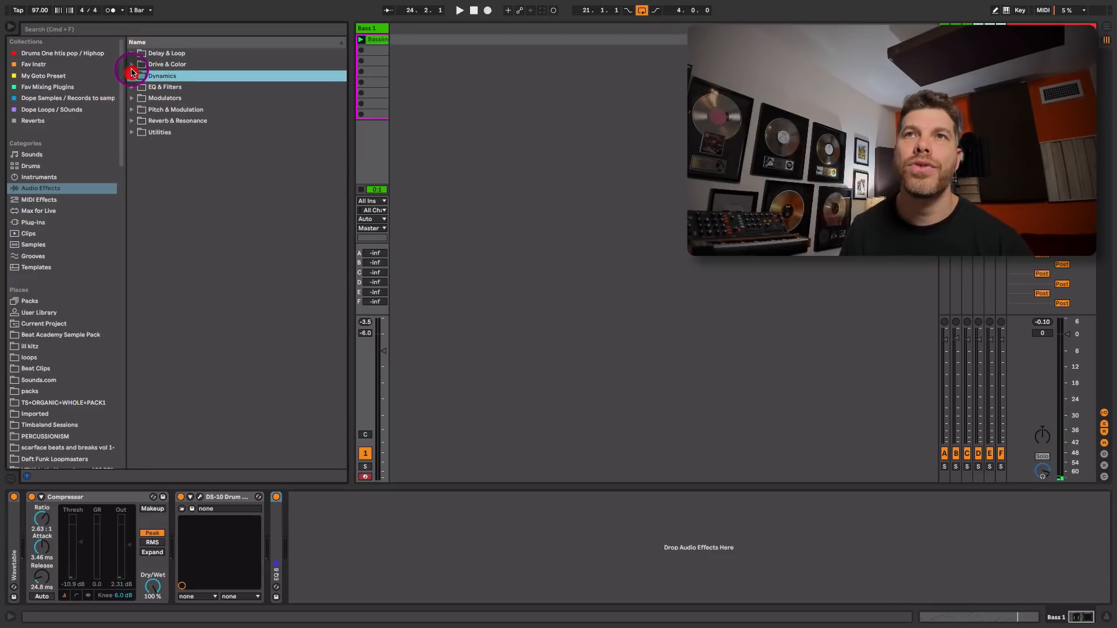
left_click(132, 65)
left_click_drag(169, 166, 376, 542)
- Set the Saturator's drive to 3.43 dB, reduce its output level and audition the bass
left_click_drag(300, 531, 300, 526)
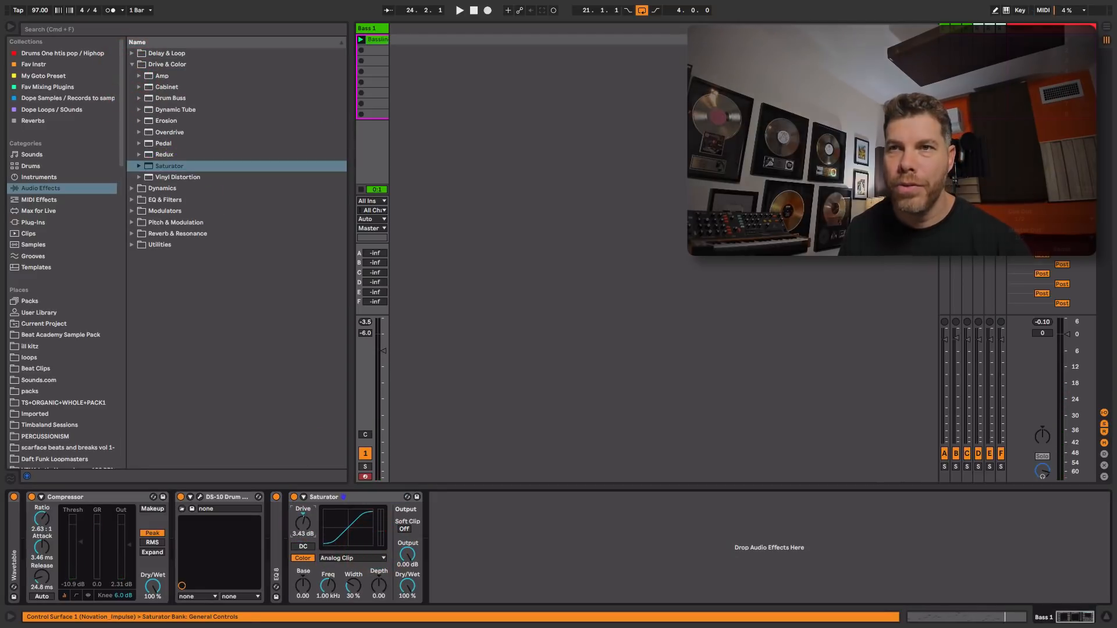
mouse_move(407, 554)
left_mouse_down()
mouse_move(408, 565)
mouse_move(413, 556)
left_mouse_up()
key("space")
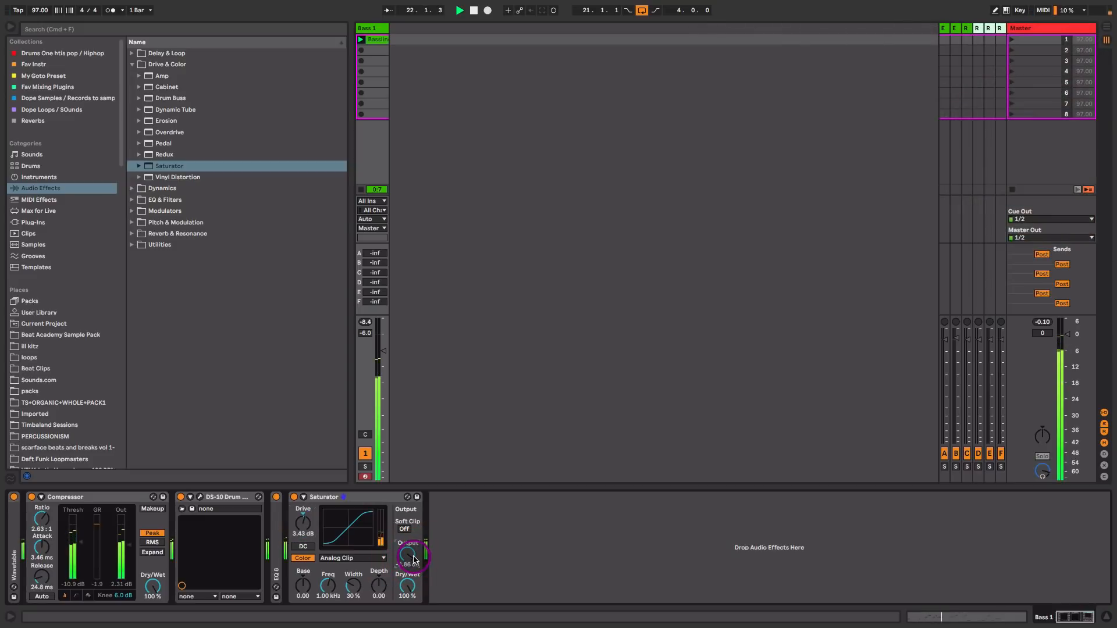
- Play Bass 1 and compare the sound with the Compressor-to-Saturator effects chain bypassed and re-enabled
left_click(376, 495)
left_click(99, 499)
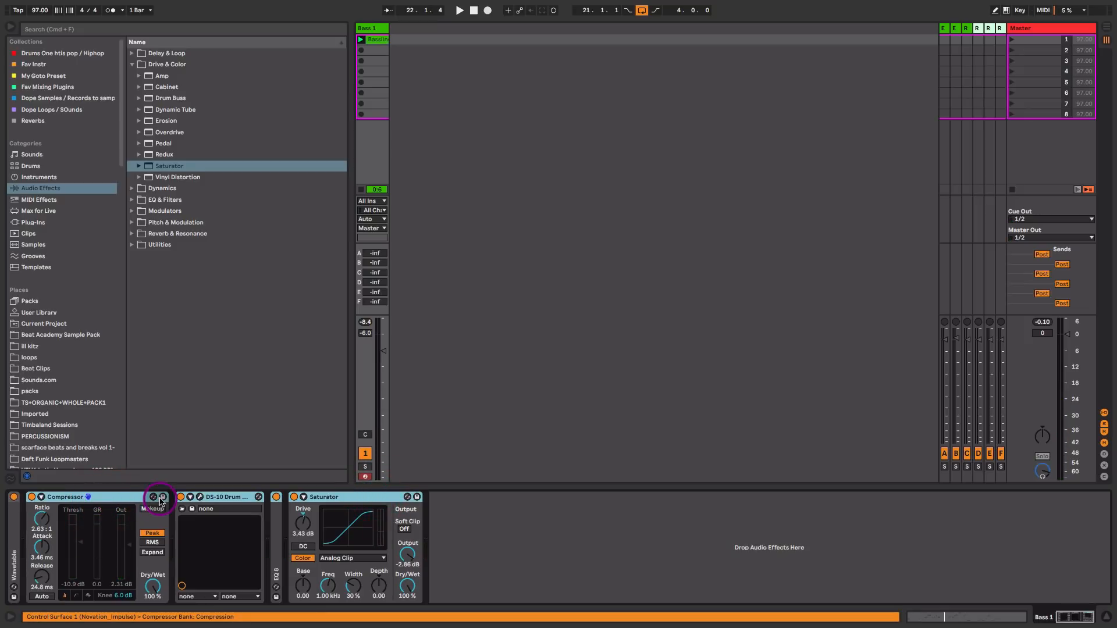
key("space")
left_click(32, 497)
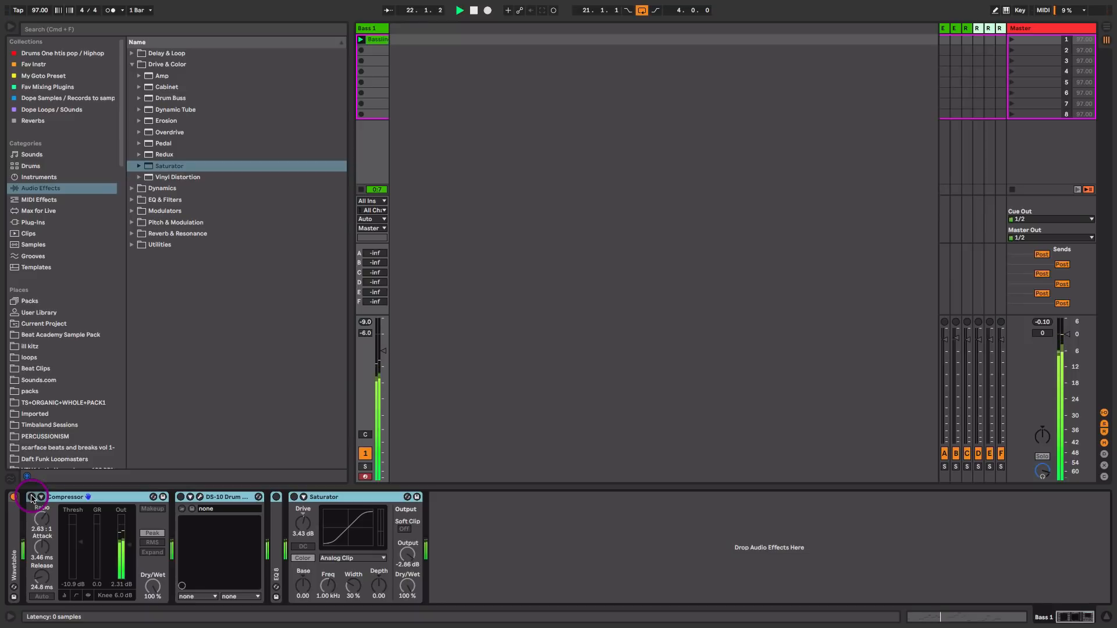
left_click(32, 498)
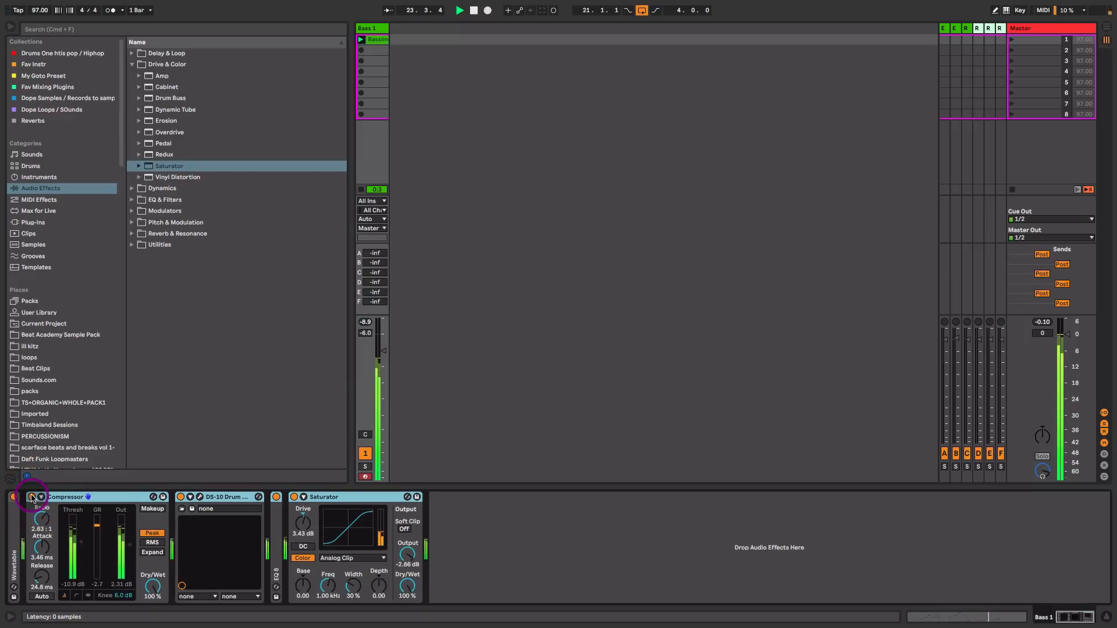
key("space")
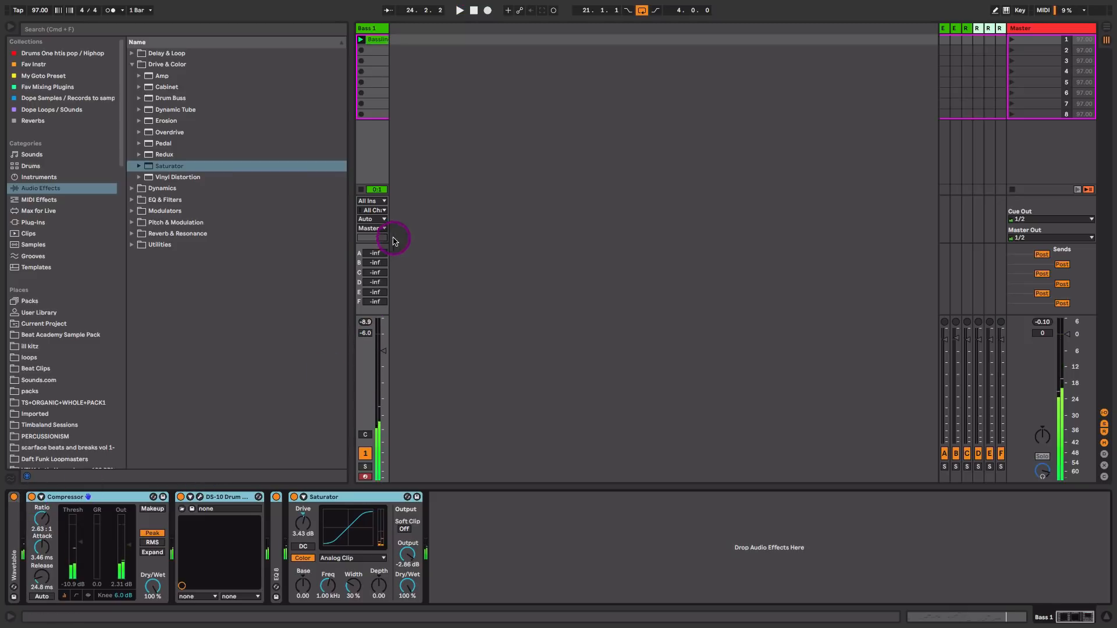
- Try Bass 1's send to return B at -28.6 dB with the Big Room reverb expanded, and audition it
left_click(461, 242)
left_click(955, 28)
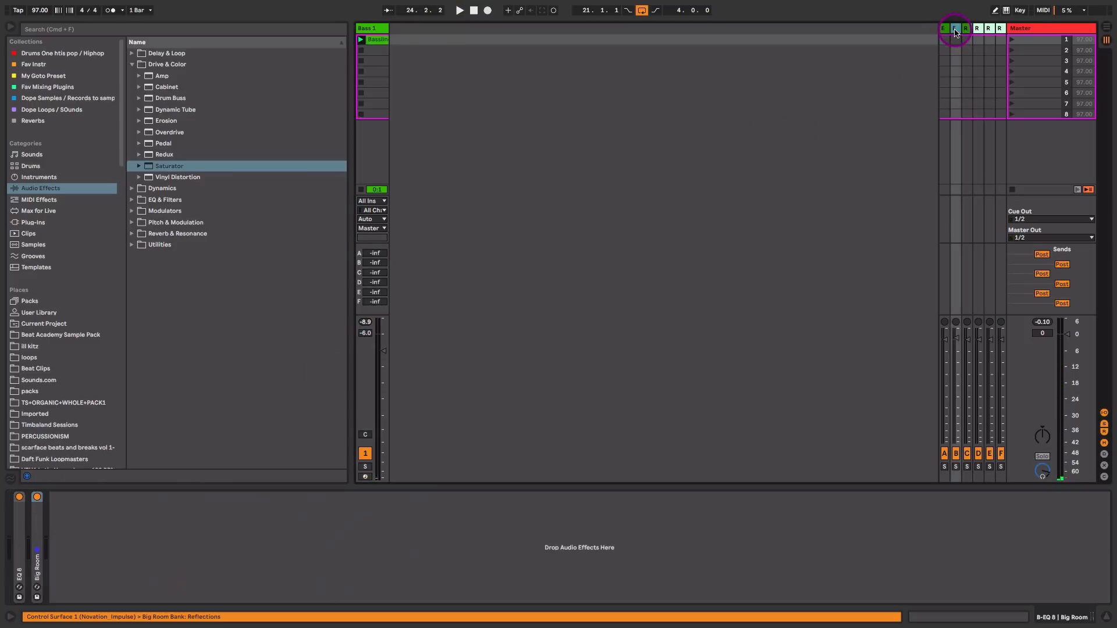
double_click(37, 527)
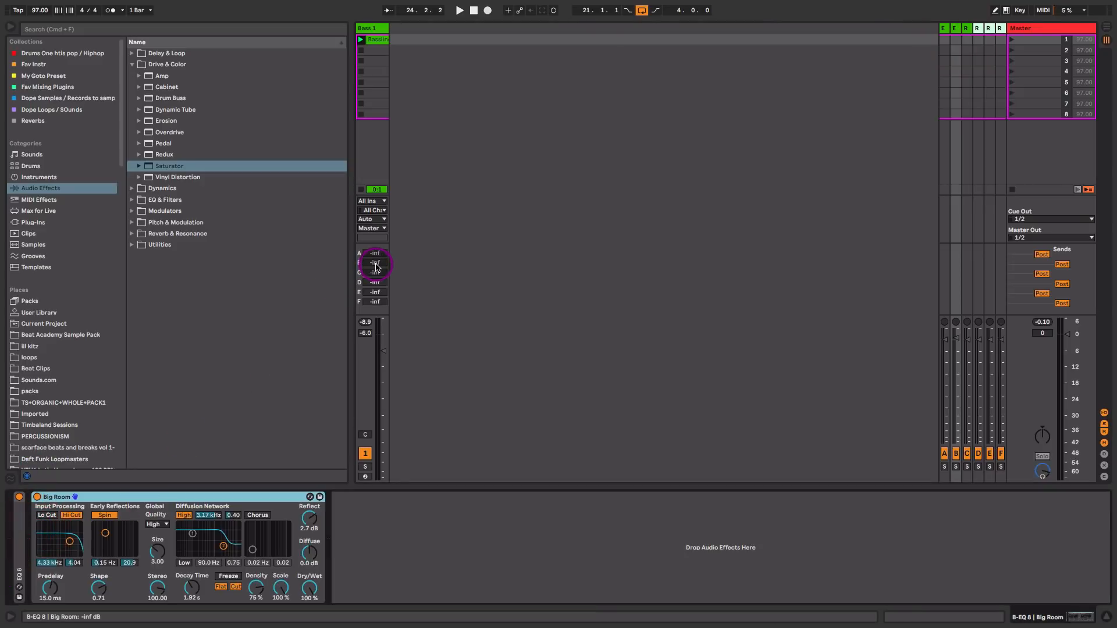
left_click_drag(375, 266, 375, 250)
key("space")
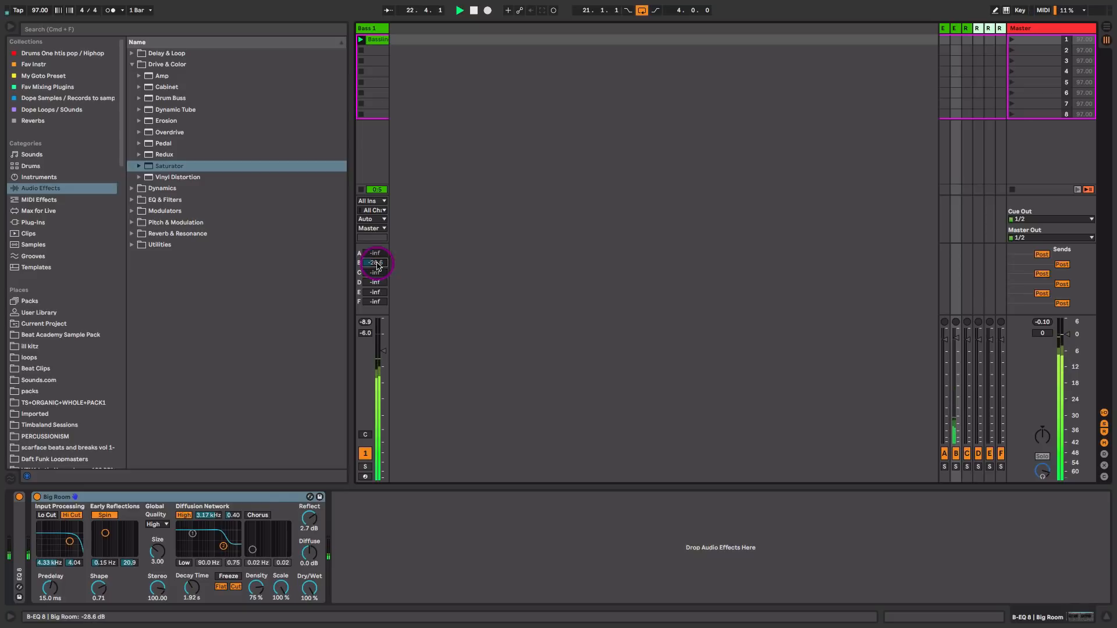
left_click(374, 29)
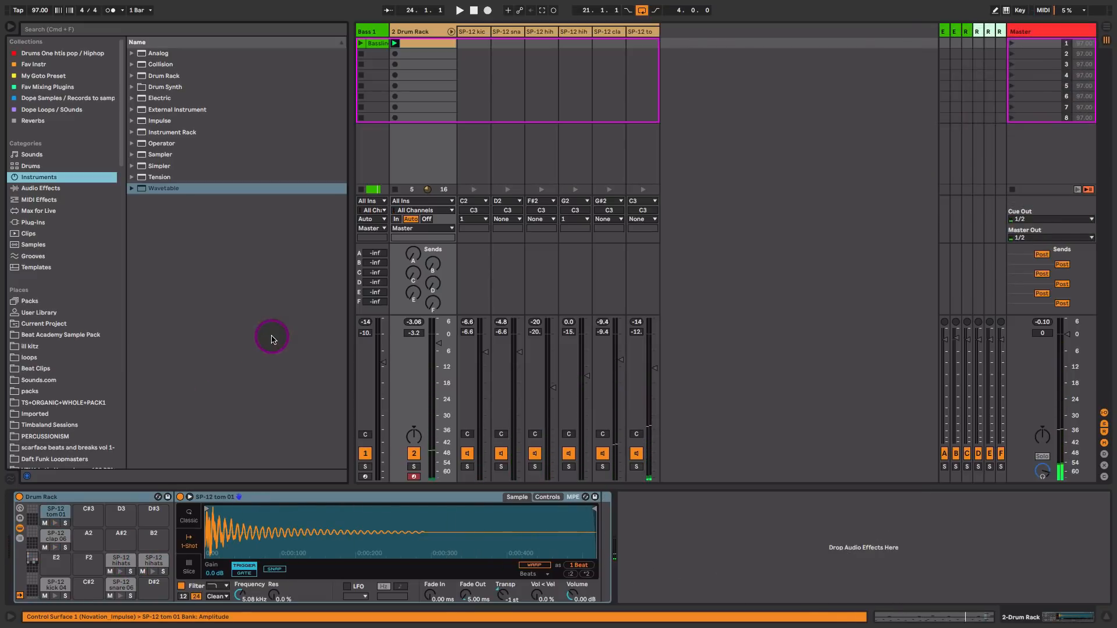
- Open the 2 Drum Rack clip, fit its whole four-bar pattern in view and play it through
double_click(414, 45)
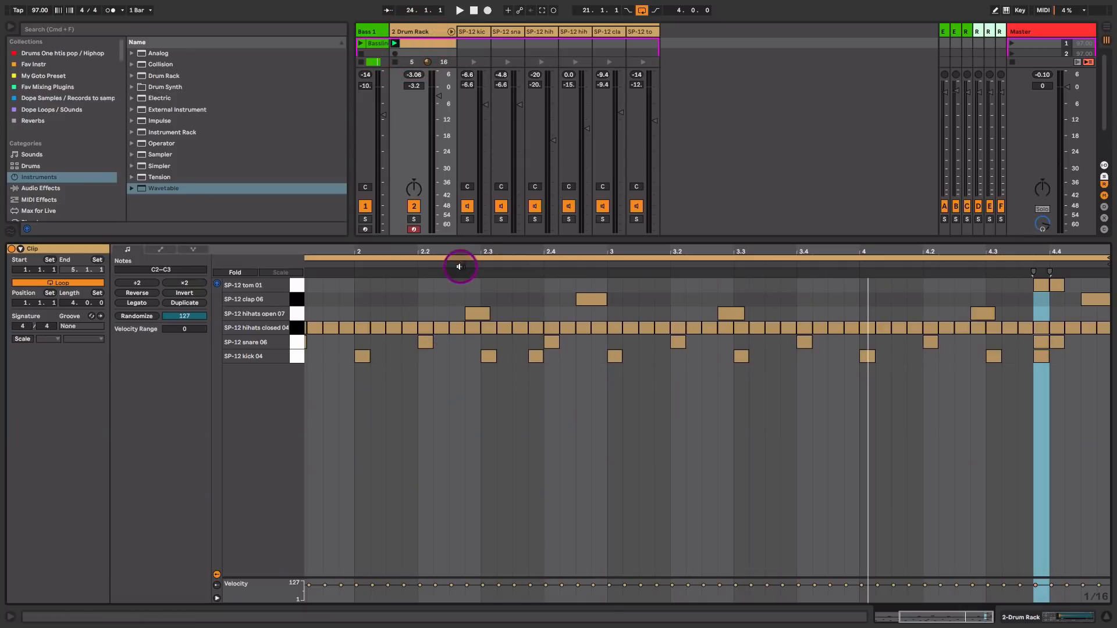
left_click_drag(459, 264, 587, 243)
key("space")
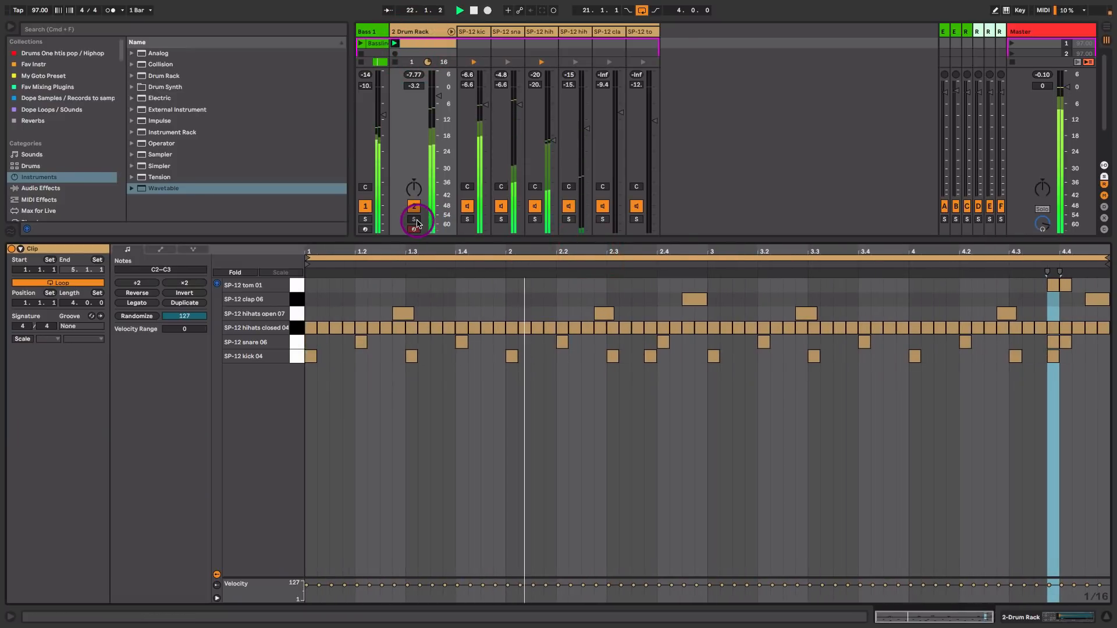
mouse_move(815, 250)
left_mouse_down()
mouse_move(815, 263)
mouse_move(817, 251)
left_mouse_up()
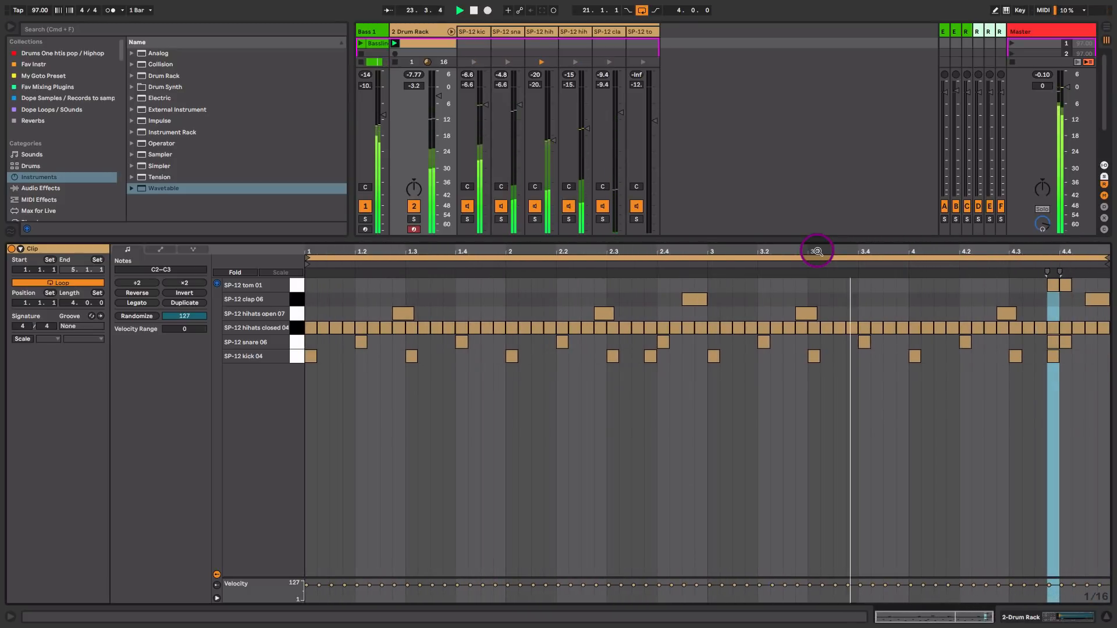
left_click(1084, 378)
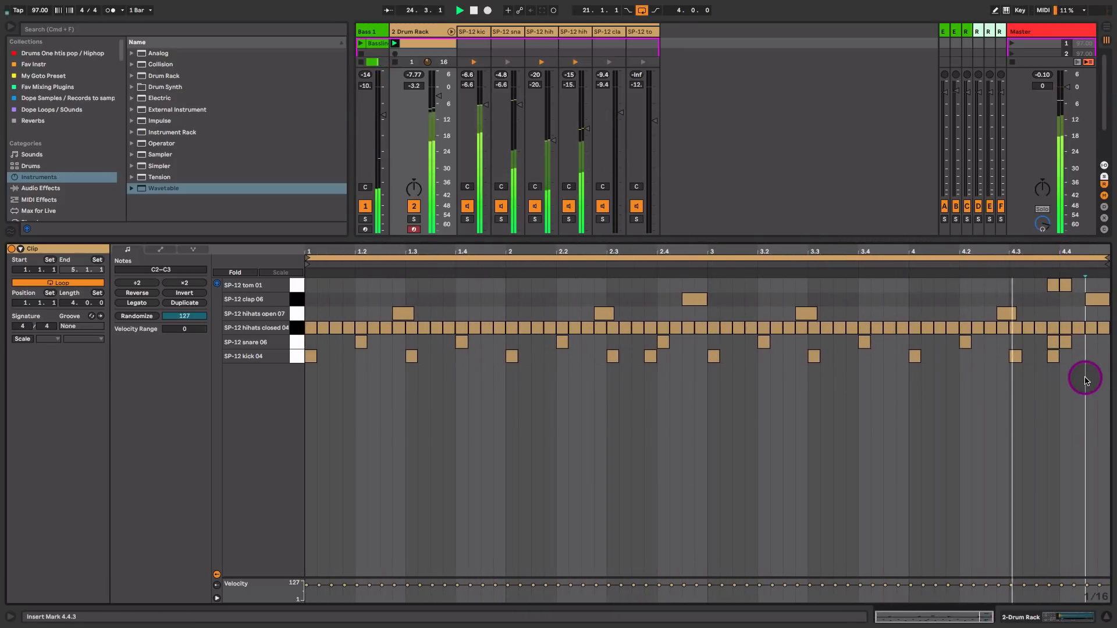
key("space")
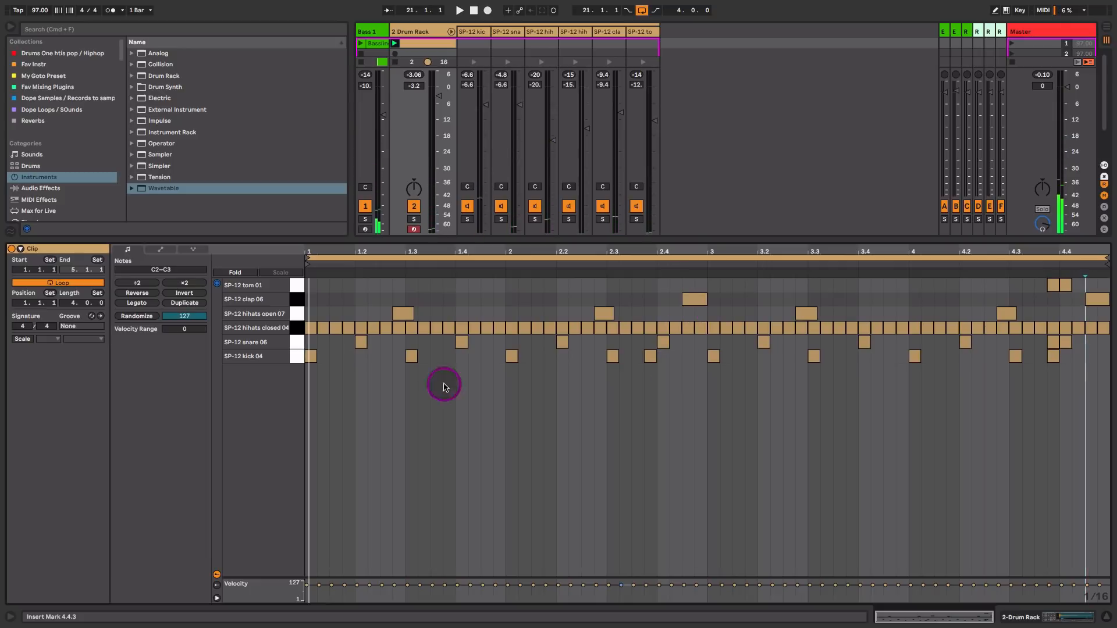
- Audition the SP-12 hihats open 07 and SP-12 kick 04 rows in the drum clip
left_click(295, 314)
left_click(295, 315)
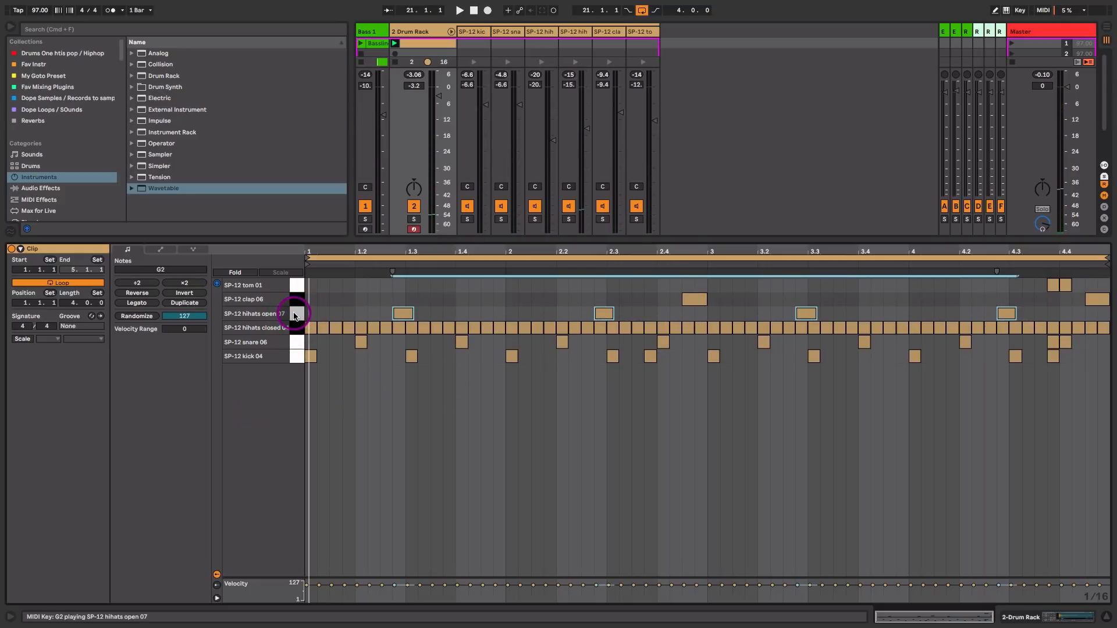
left_click(297, 357)
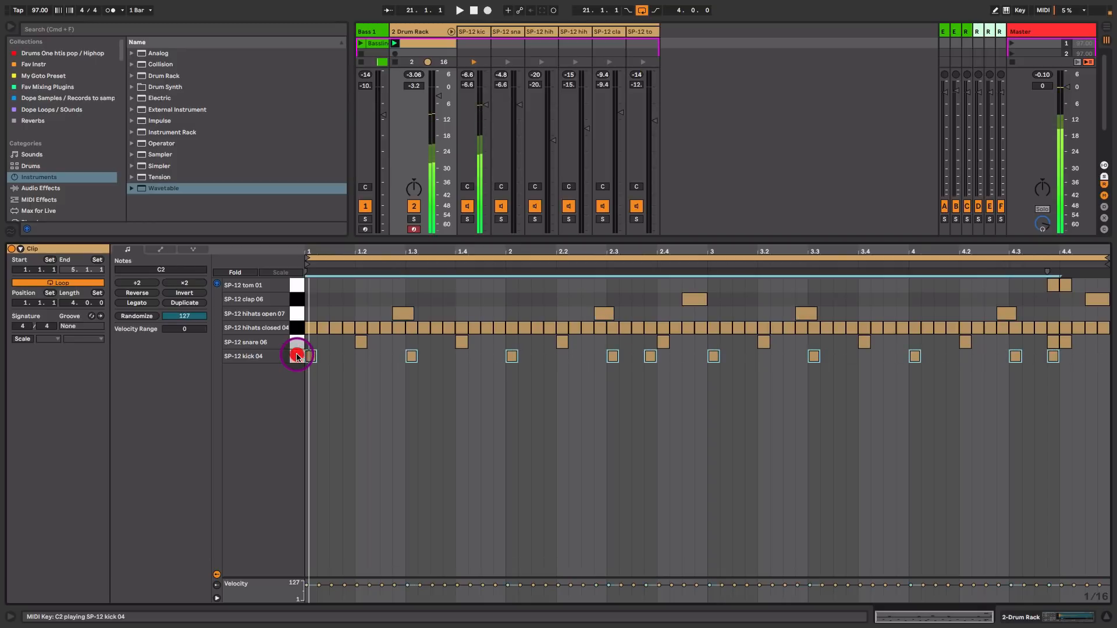
- Assign the SP-12 hihats open 07 and SP-12 kick 04 drum chains to choke group 1
key("shift+Tab")
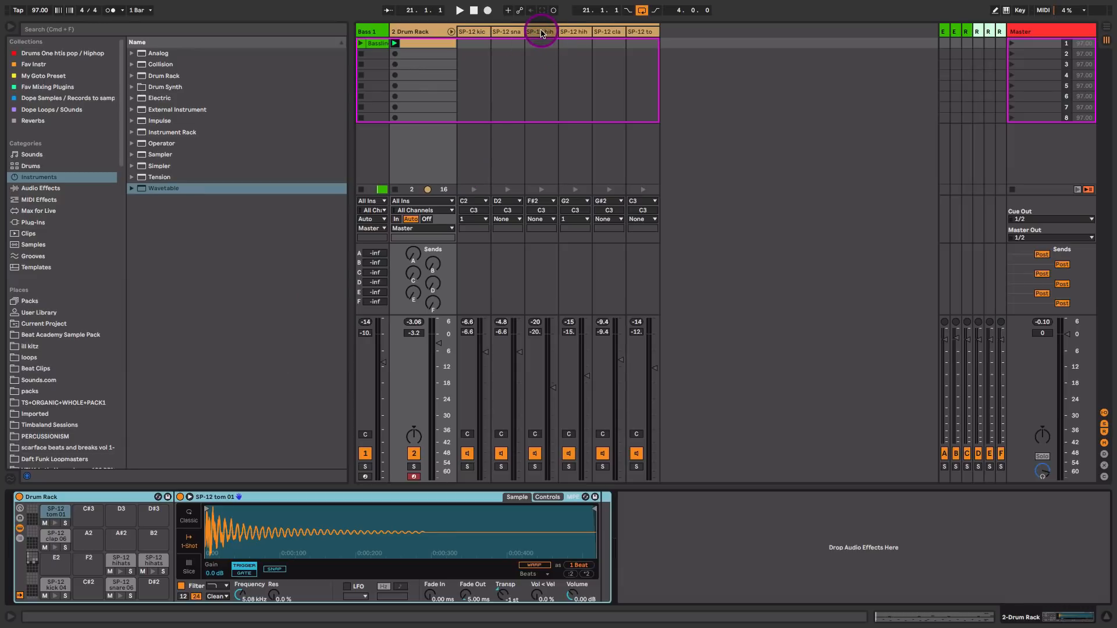
left_click(574, 31)
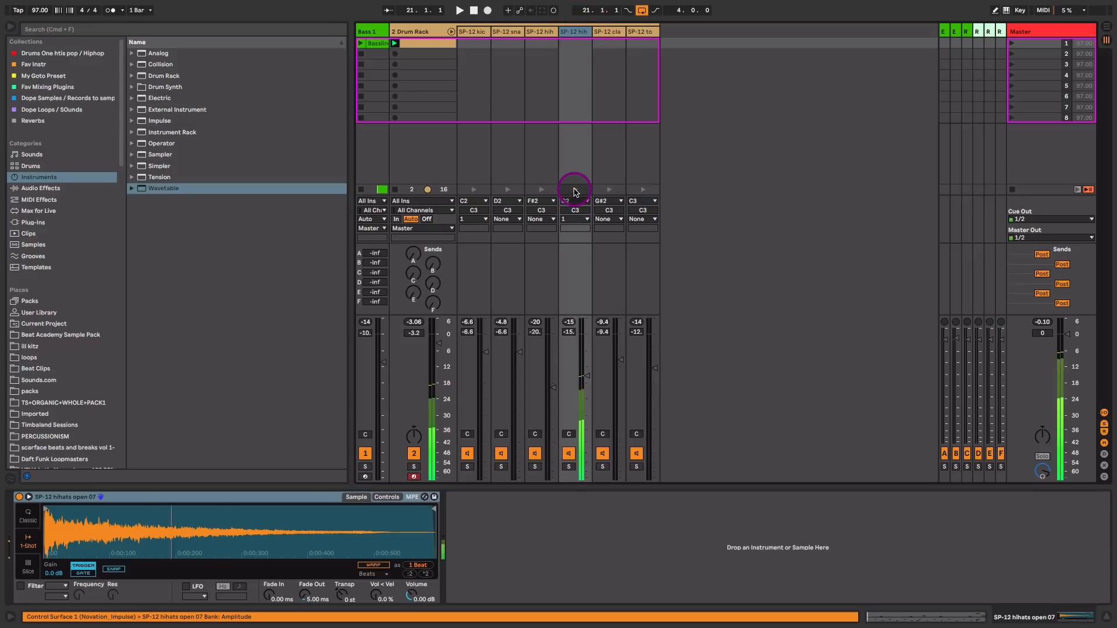
left_click(582, 219)
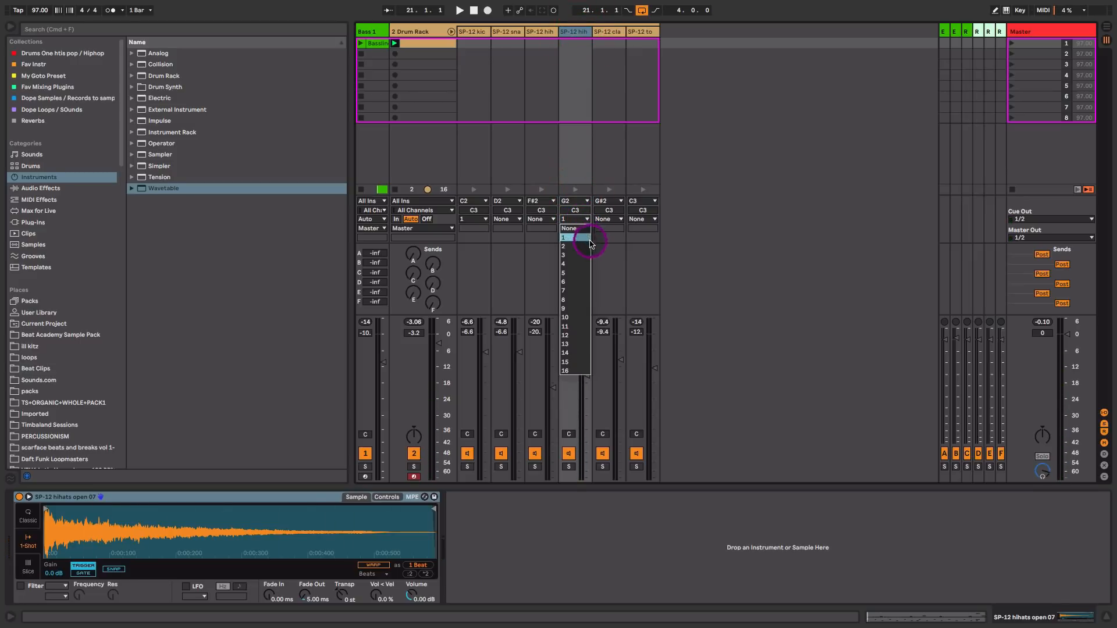
left_click(590, 236)
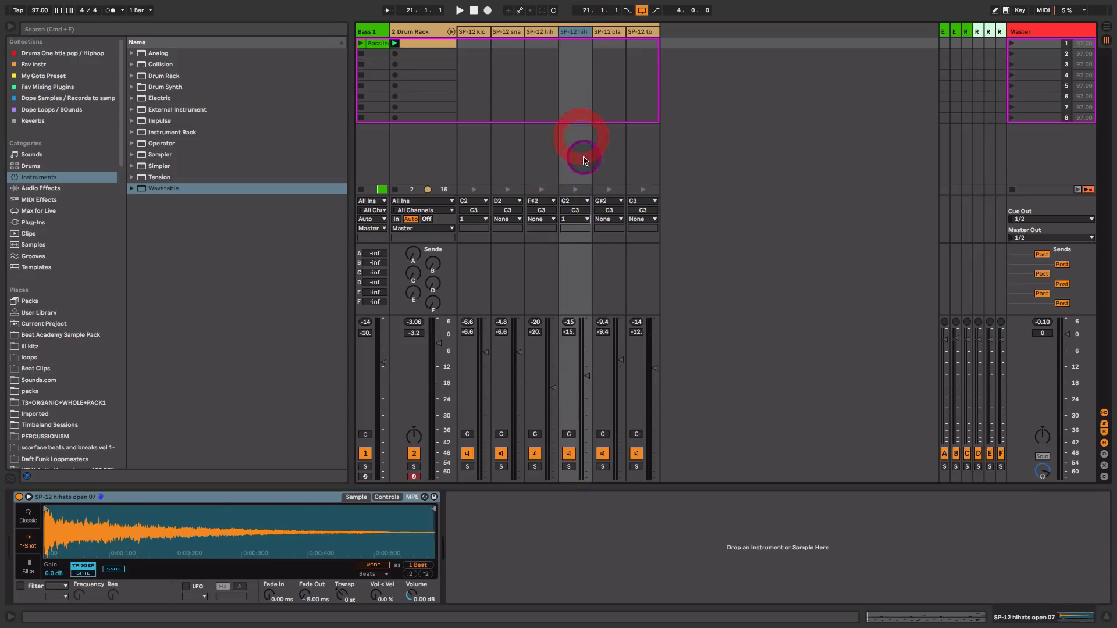
left_click(574, 33)
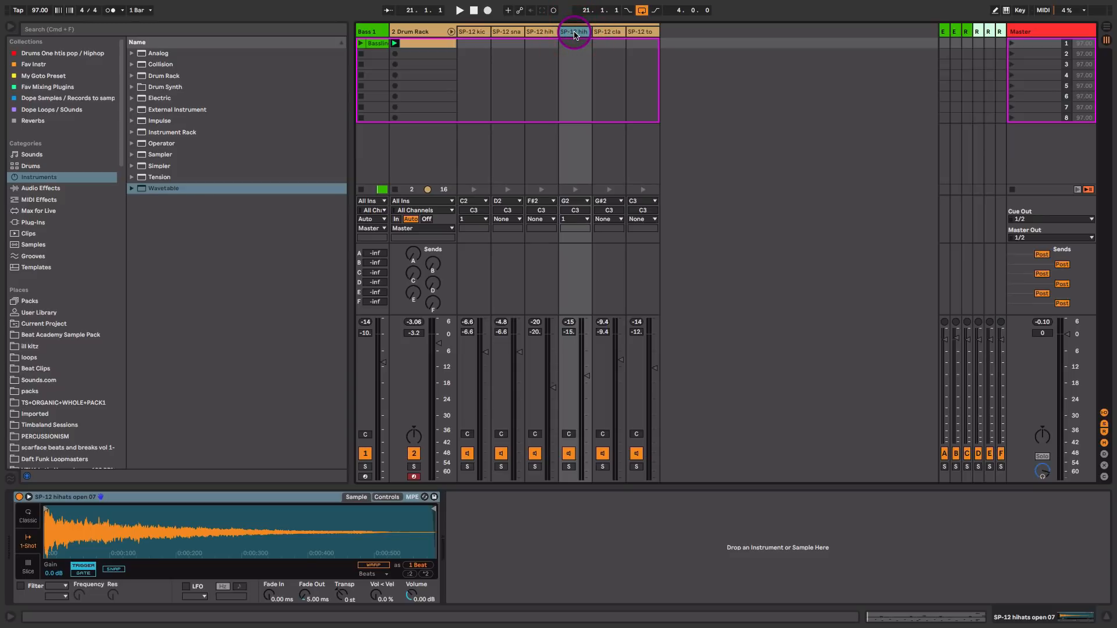
left_click(471, 32)
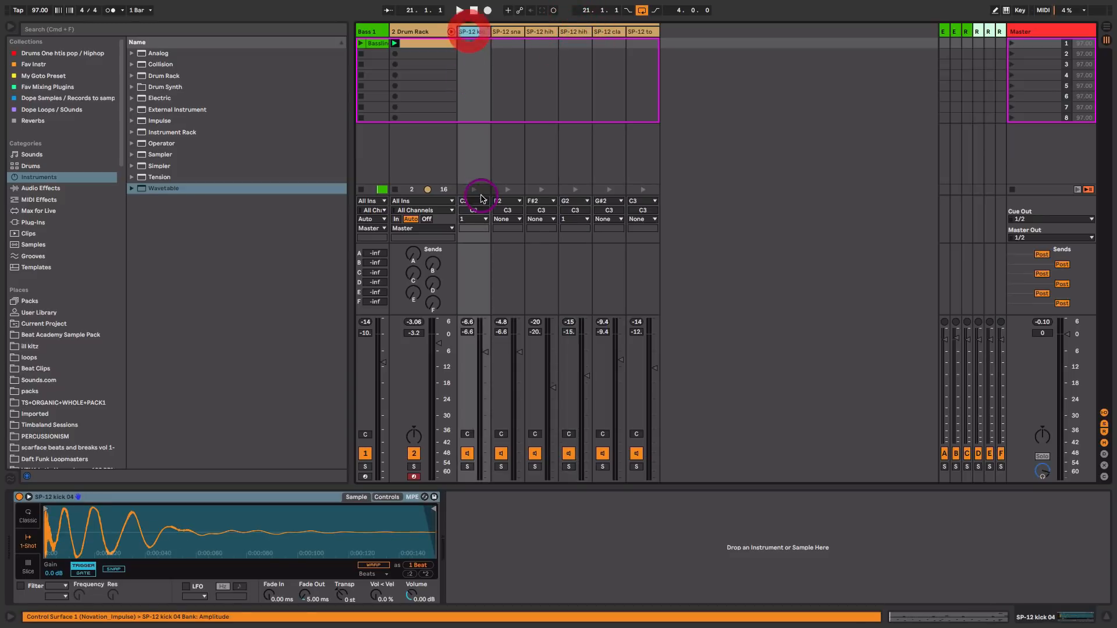
left_click(474, 219)
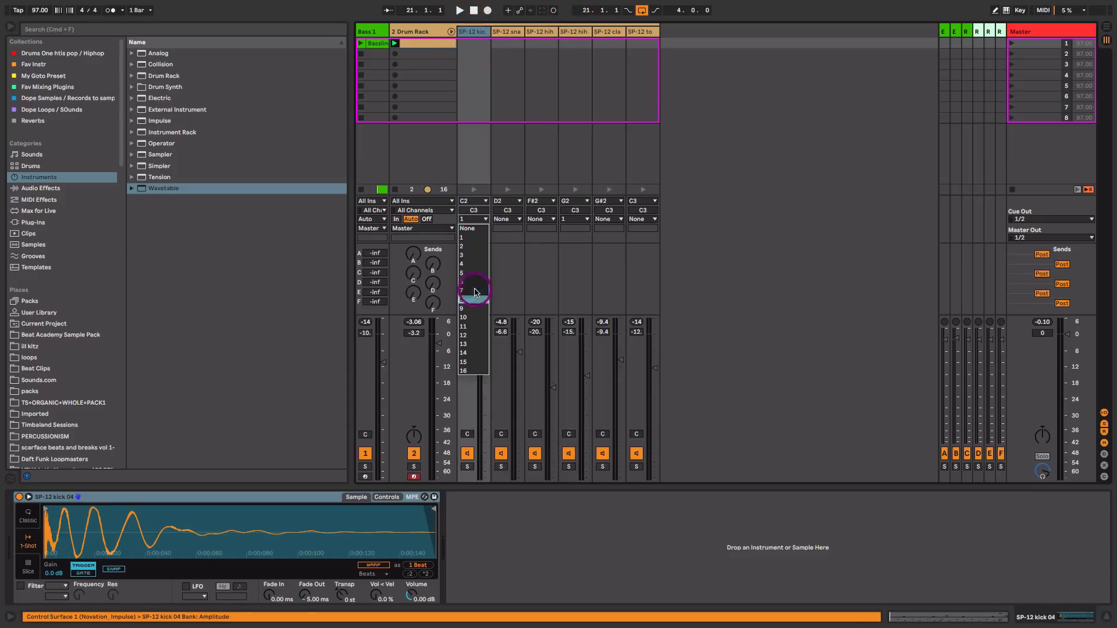
left_click(479, 239)
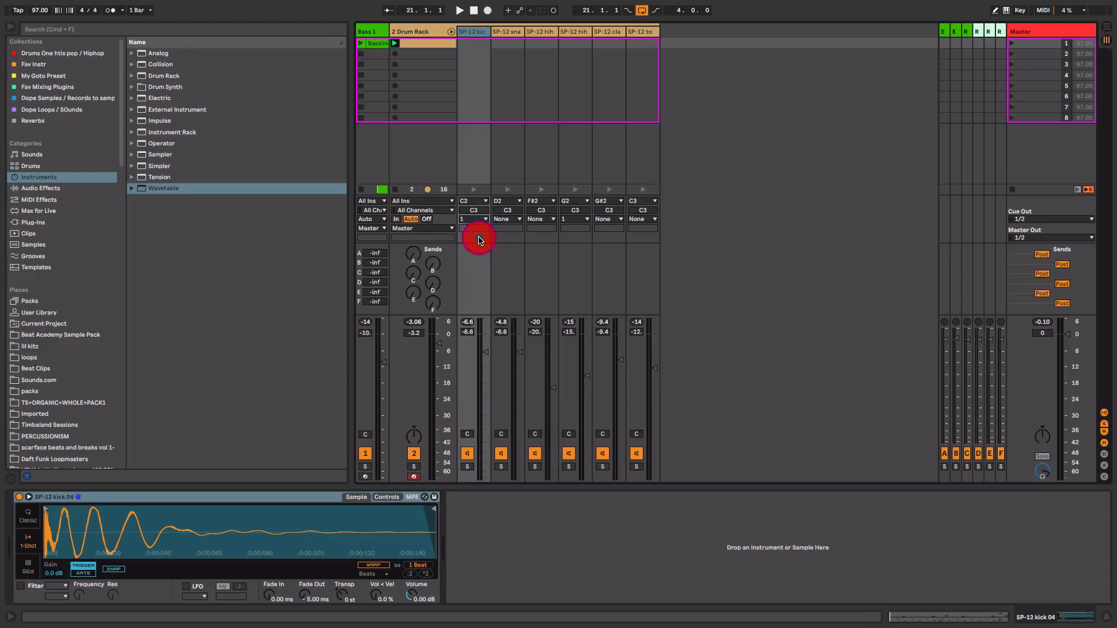
- Preview the open hi-hat followed by the kick to hear the choke, and play the beat
left_click(575, 190)
left_click(472, 191)
key("space")
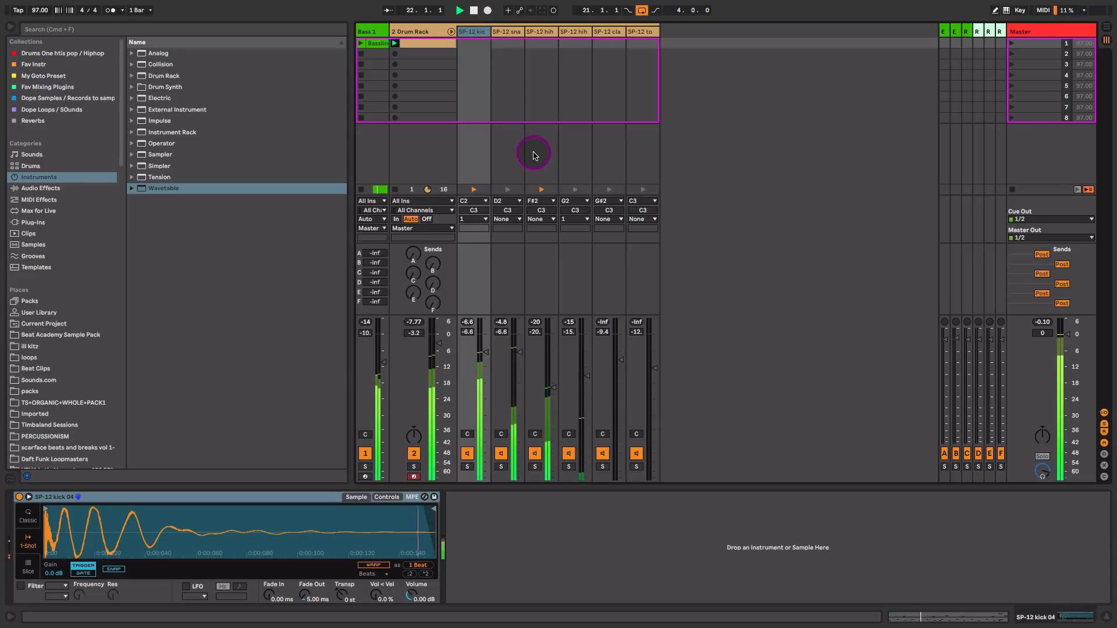
key("space")
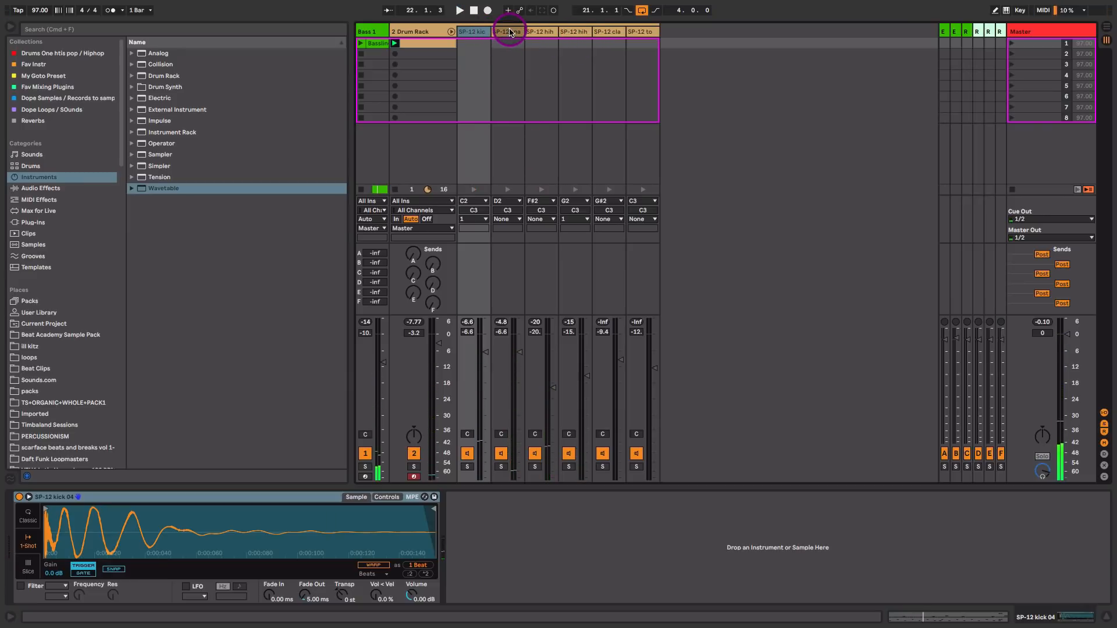
- Solo the SP-12 snare 06 chain and set its volume to -6.8 dB during playback
left_click(510, 33)
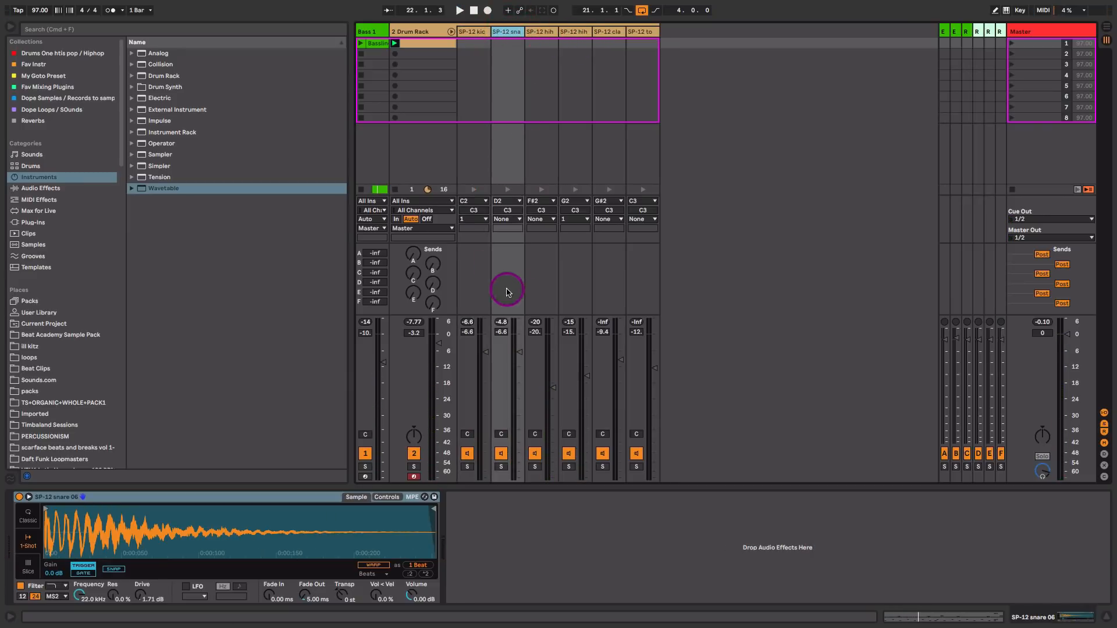
left_click(501, 466)
key("space")
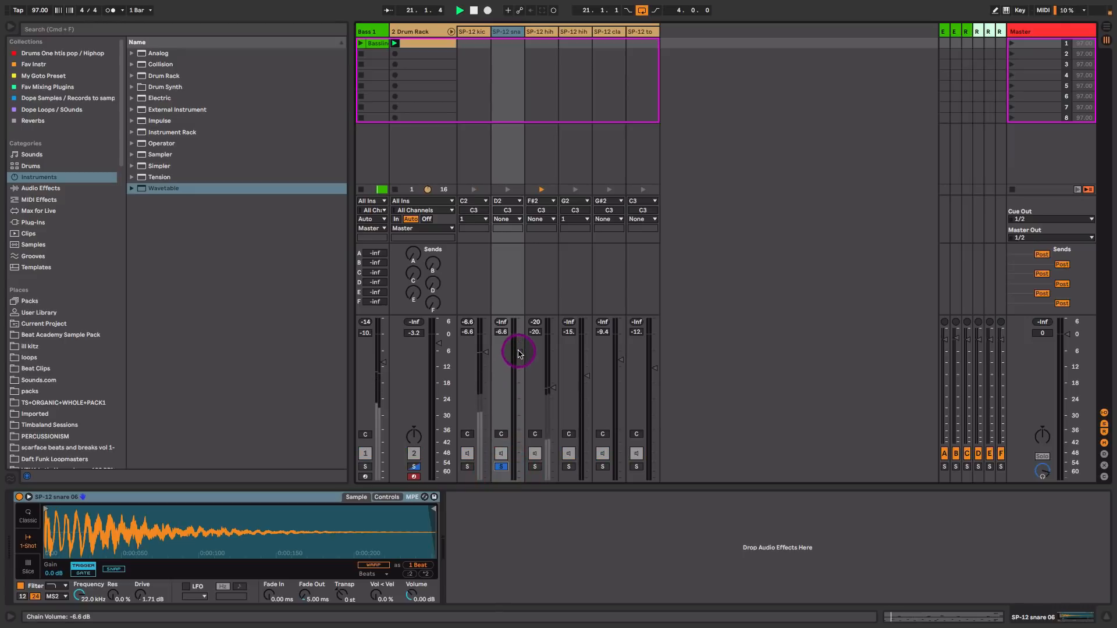
left_click_drag(519, 349, 516, 359)
key("space")
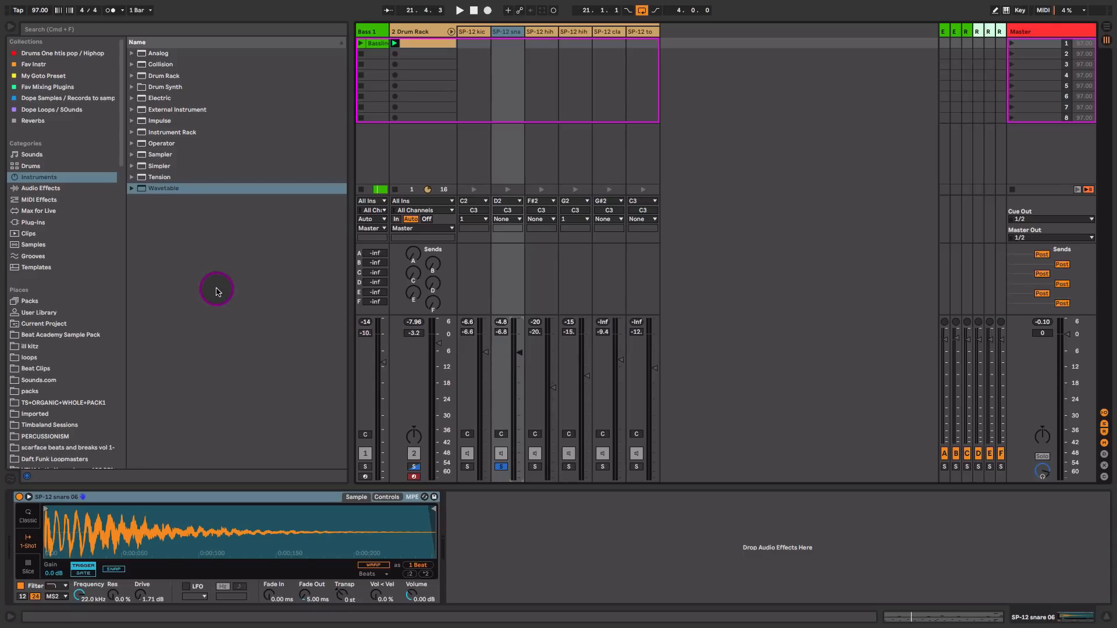
- Add a Reverb from the Reverb & Resonance audio effects after the SP-12 snare 06 sampler
left_click(75, 188)
left_click(132, 64)
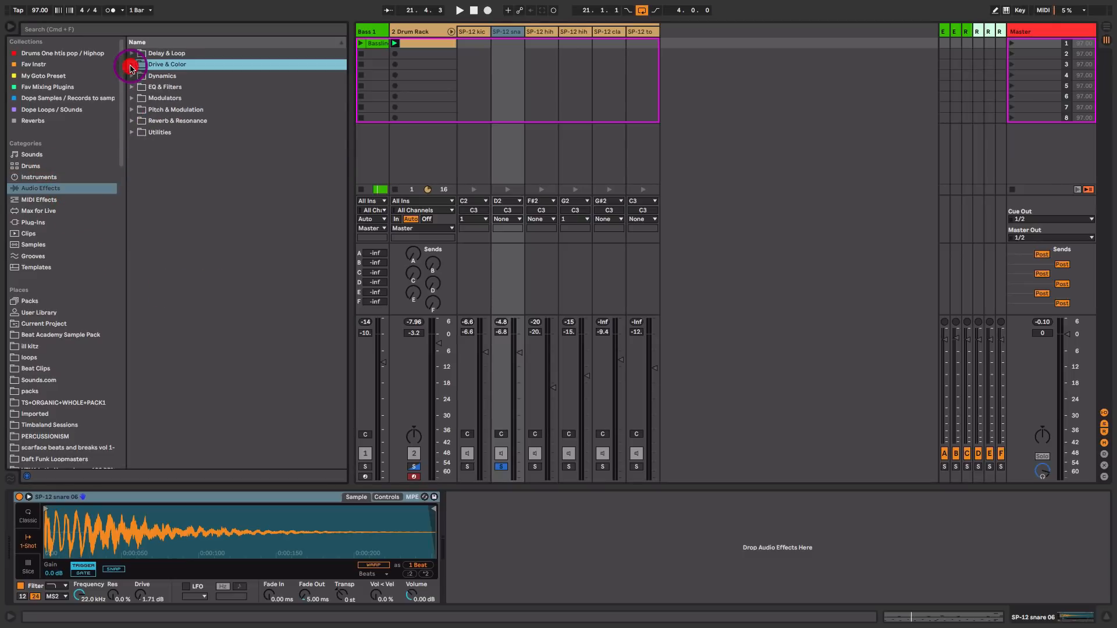
left_click(131, 121)
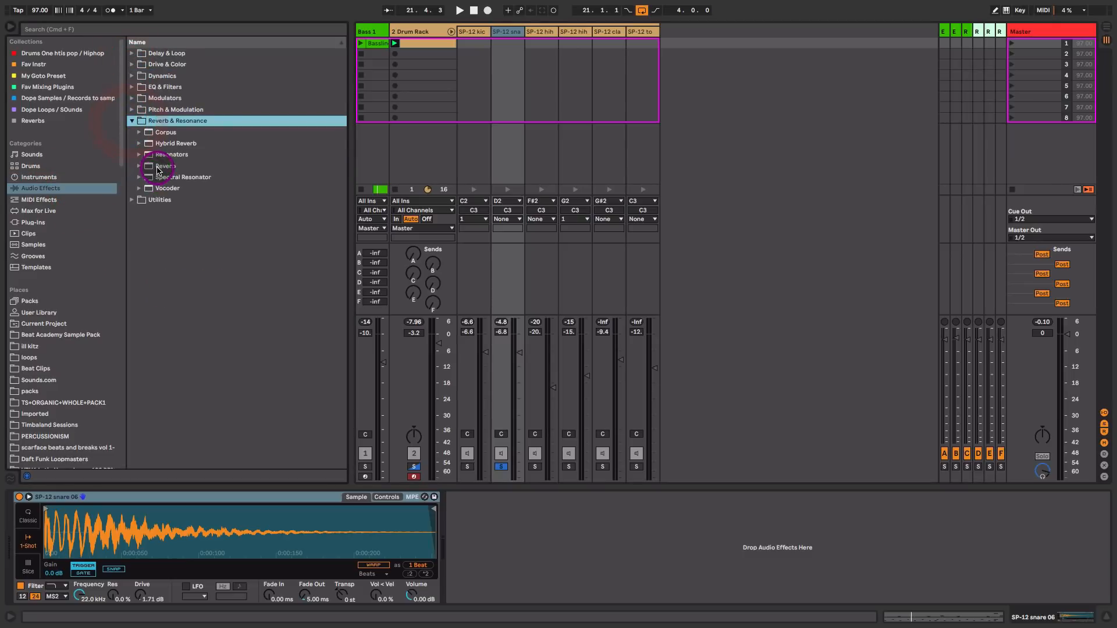
left_click(156, 167)
left_click_drag(492, 518, 492, 517)
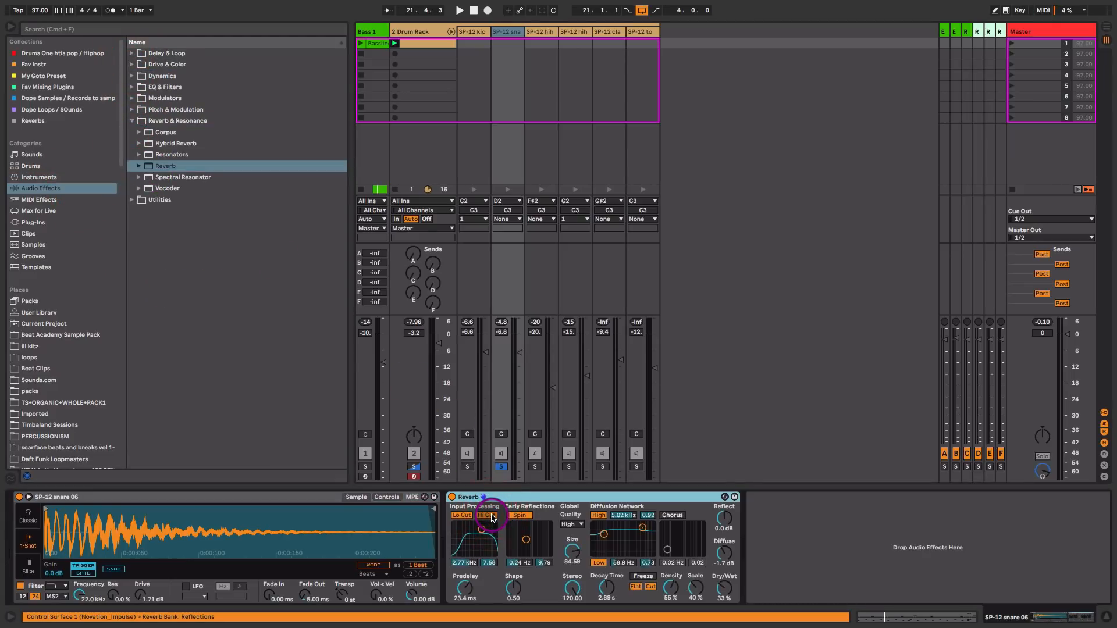
- Add a Gate from the Dynamics effects after the snare's Reverb
left_click(132, 76)
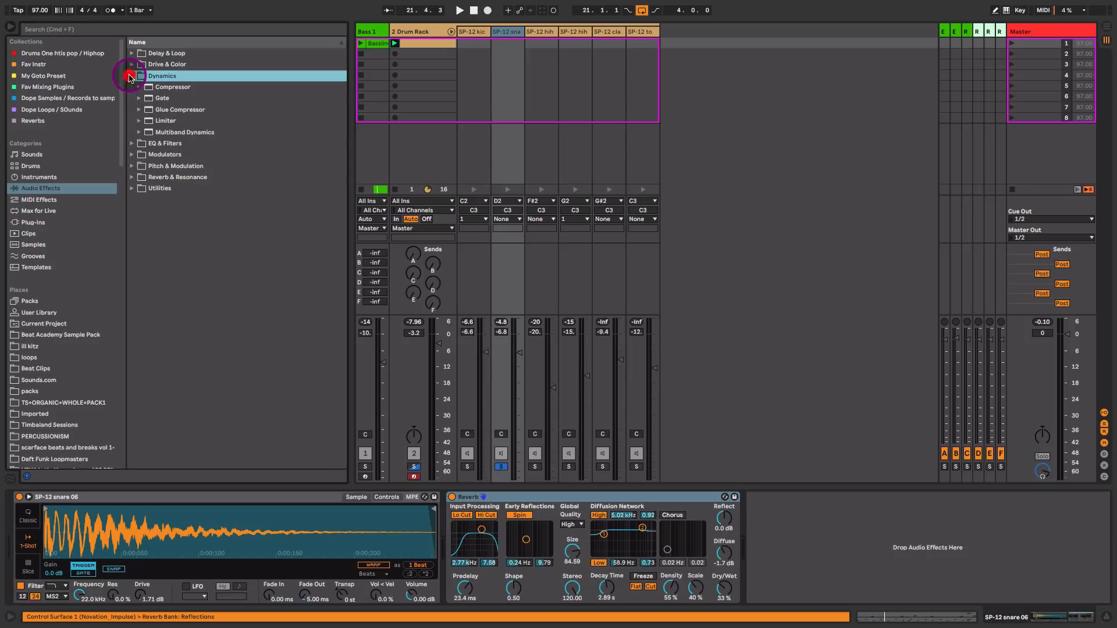
left_click(153, 98)
left_click_drag(549, 441, 798, 569)
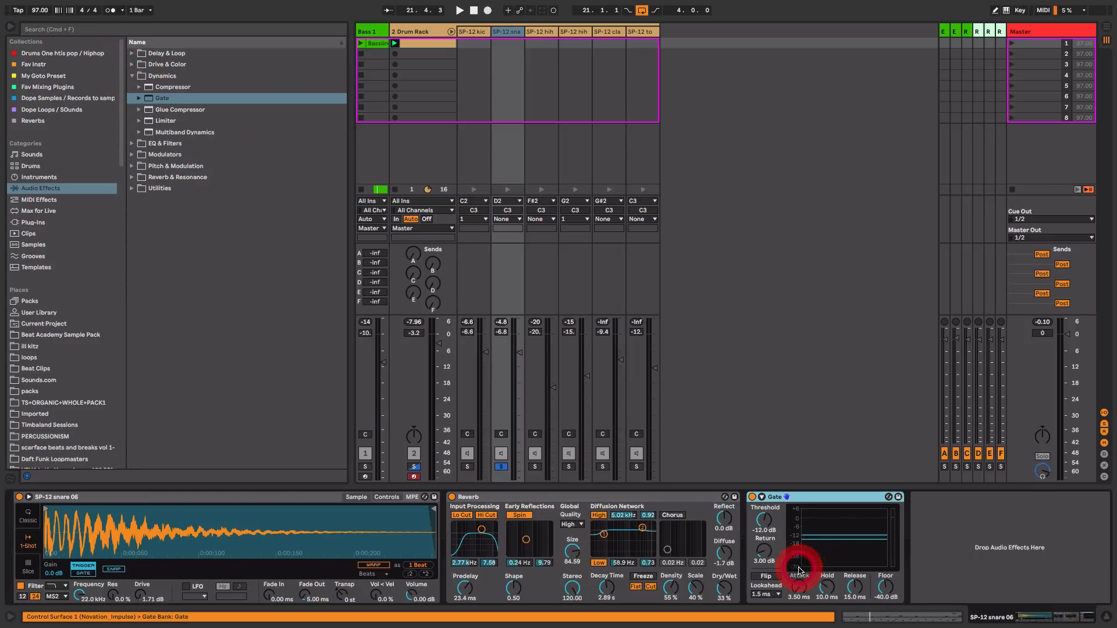
- Audition the gated snare and set the Gate's threshold to -21.2 dB
key("space")
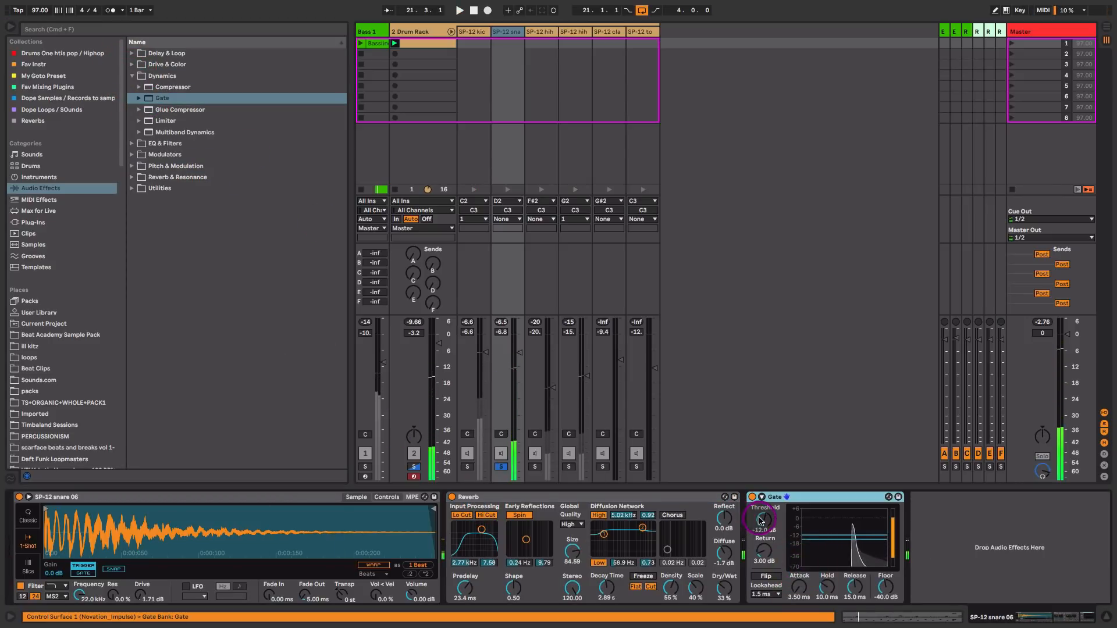
key("space")
left_click_drag(764, 520, 765, 532)
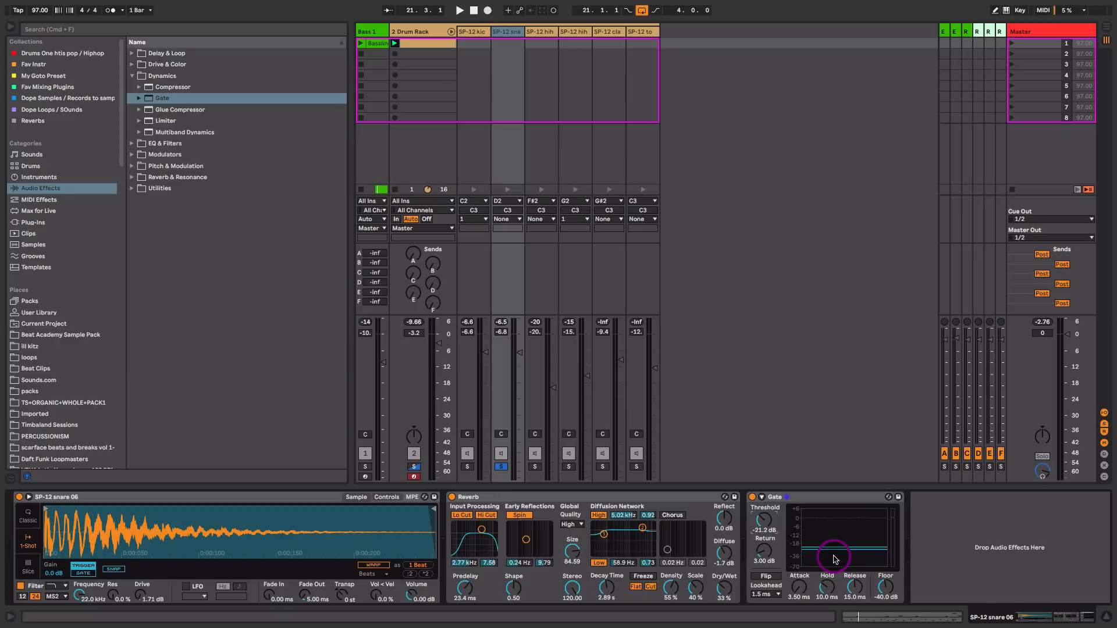
- Set the snare Gate's threshold to -23.4 dB, hold to 61.6 ms, release to 96.5 ms and floor to -48.8 dB while auditioning
key("space")
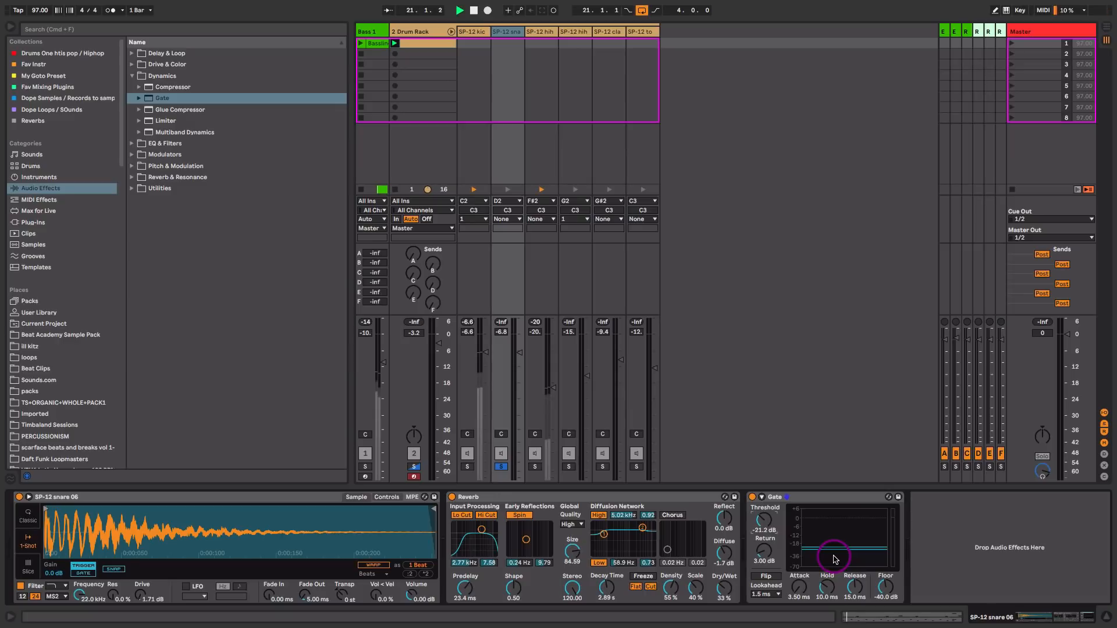
left_click_drag(765, 522, 765, 527)
key("space")
left_click_drag(831, 591, 886, 593)
key("space")
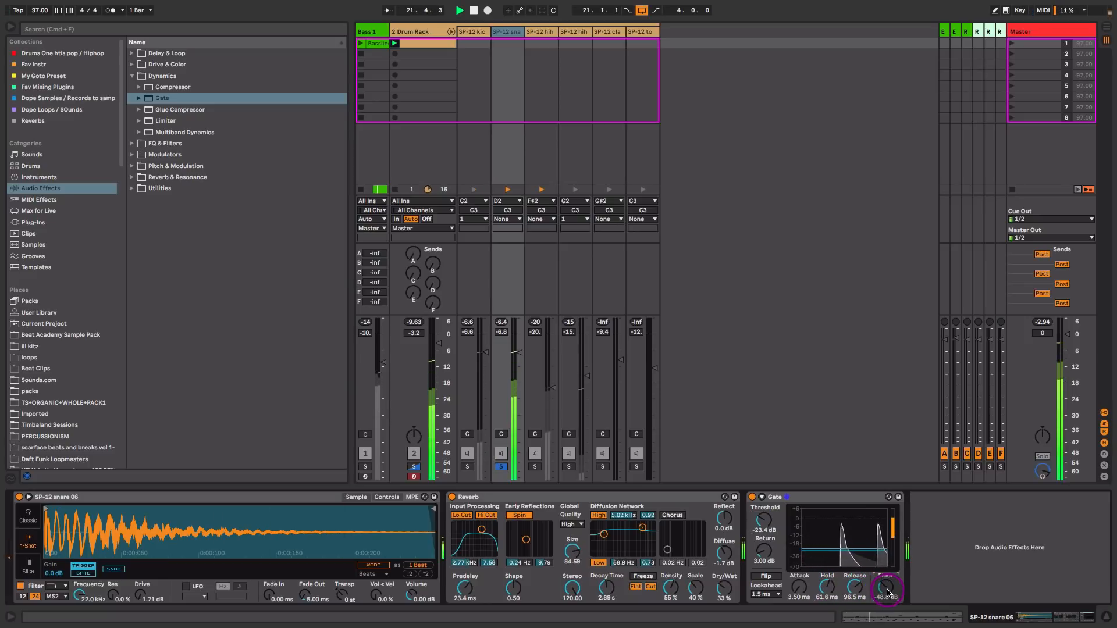
key("space")
- Compare the snare with the Gate bypassed and re-enabled, and set its release to 30.7 ms and floor to -52.4 dB
left_click(752, 498)
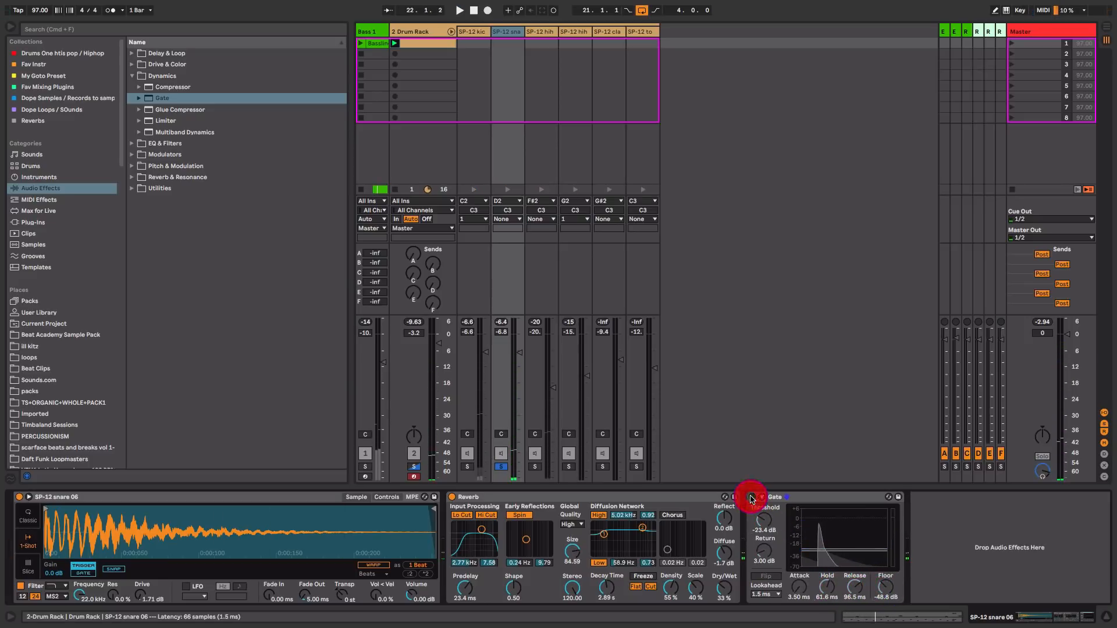
key("space")
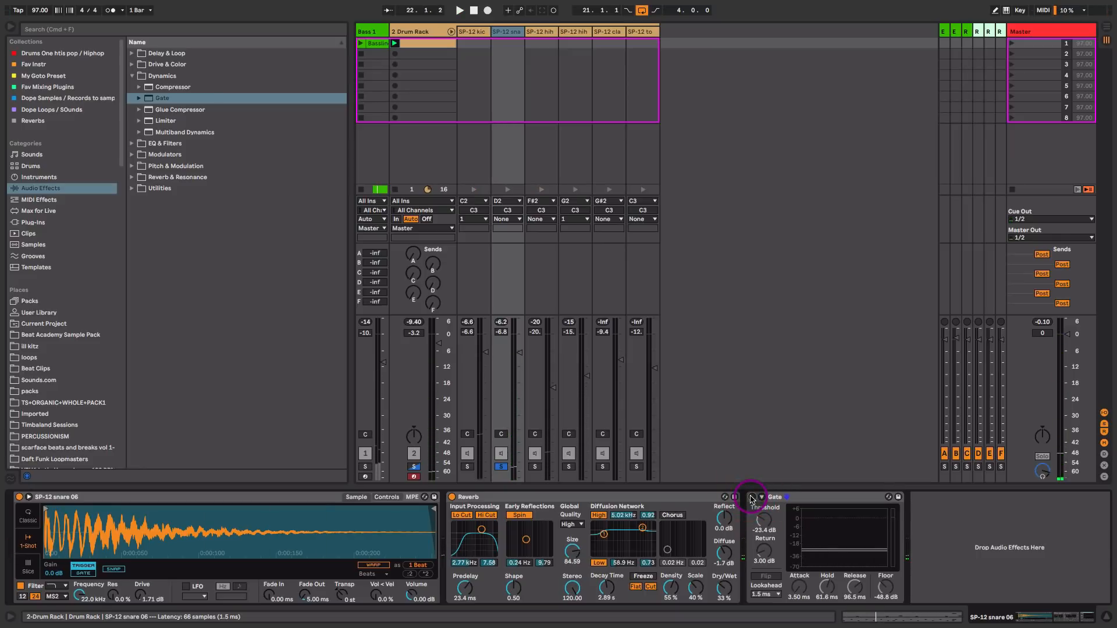
left_click(752, 498)
key("space")
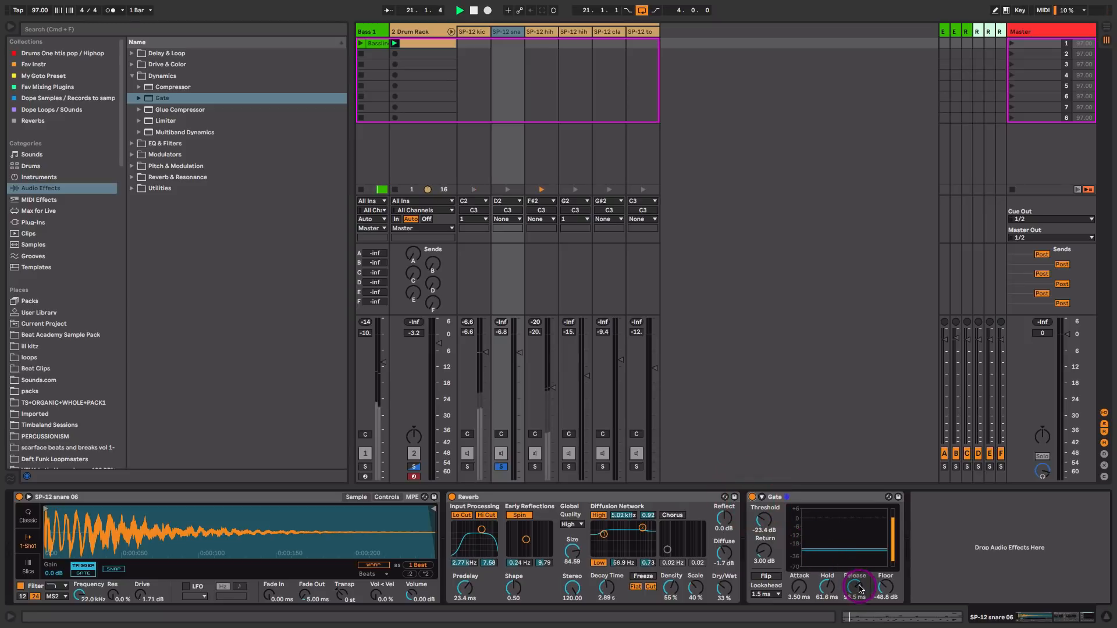
left_click_drag(887, 593, 851, 588)
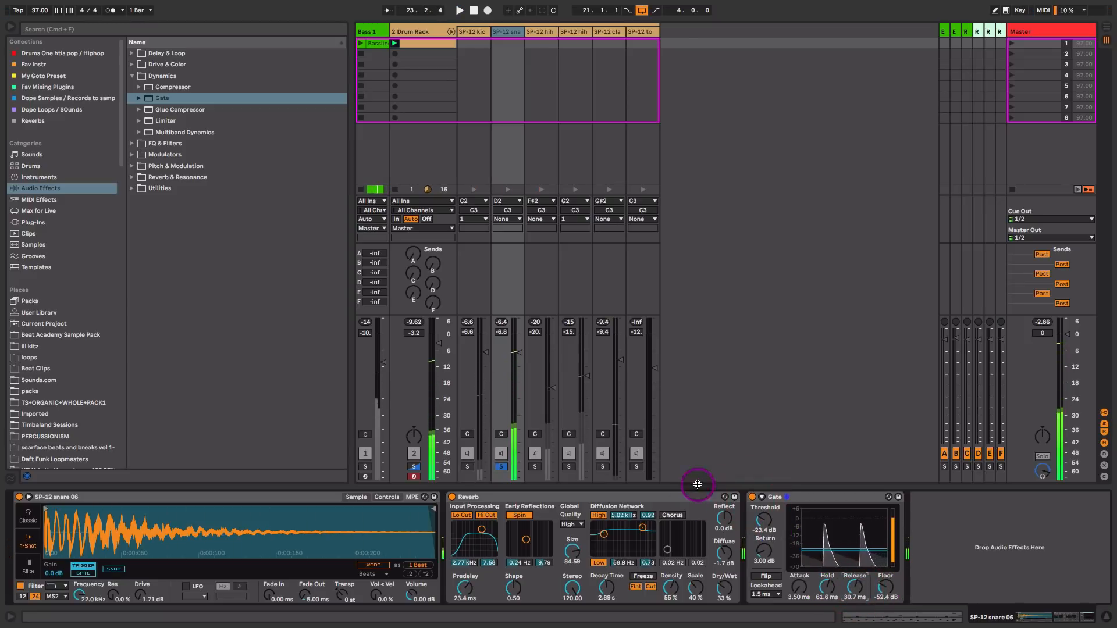
- Bypass the snare's Reverb and Gate together to hear the dry sound, and re-enable both for comparison
left_click(779, 499)
left_click(481, 498, "shift")
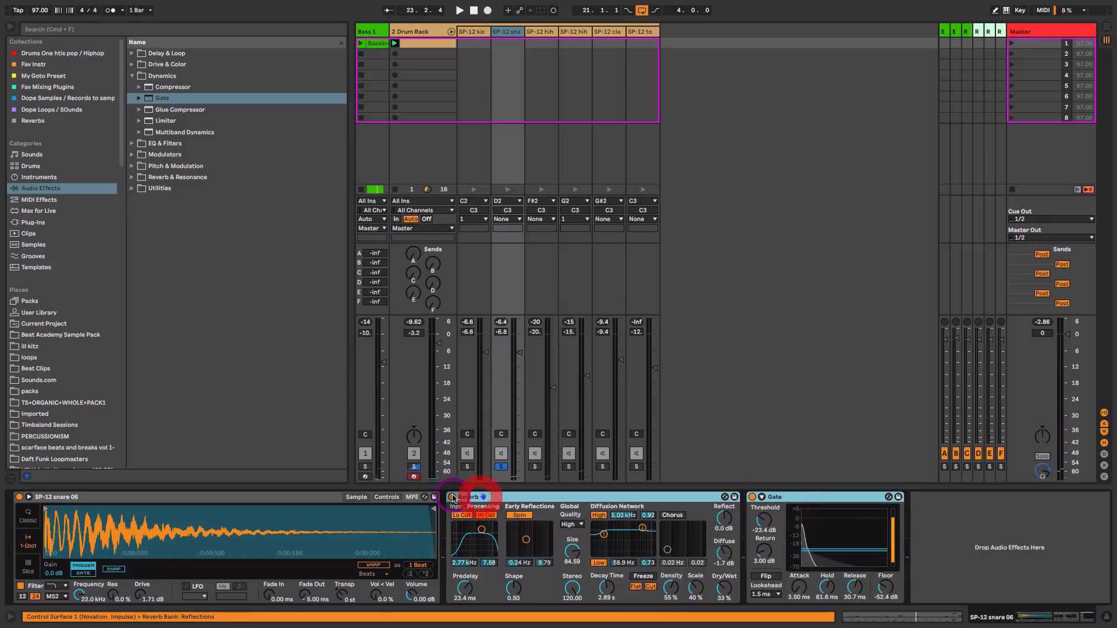
left_click(452, 497)
key("space")
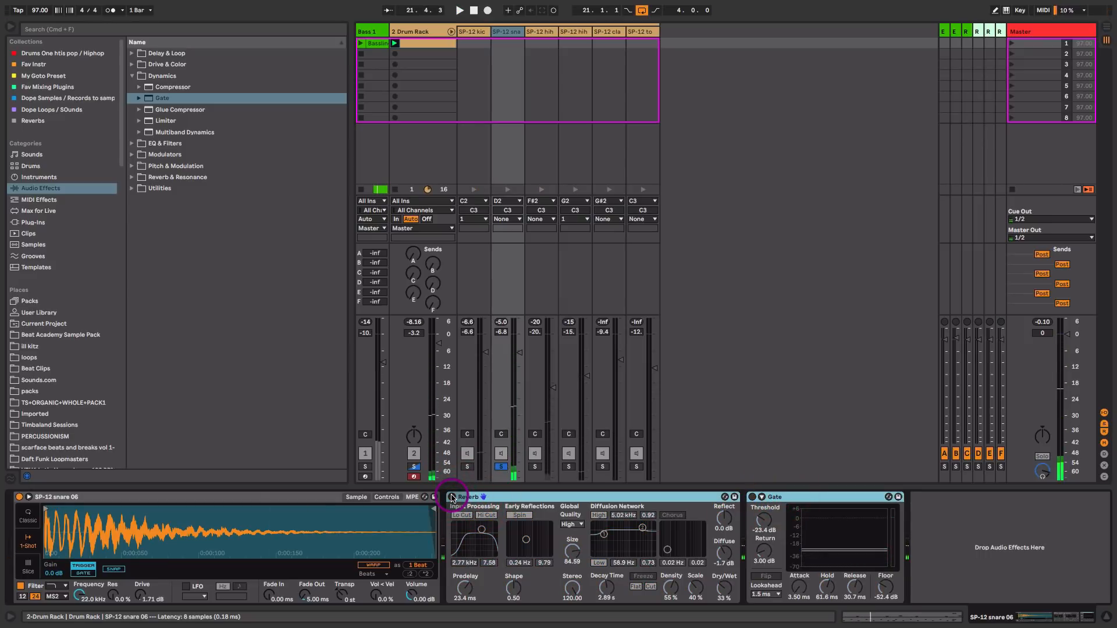
left_click(452, 498)
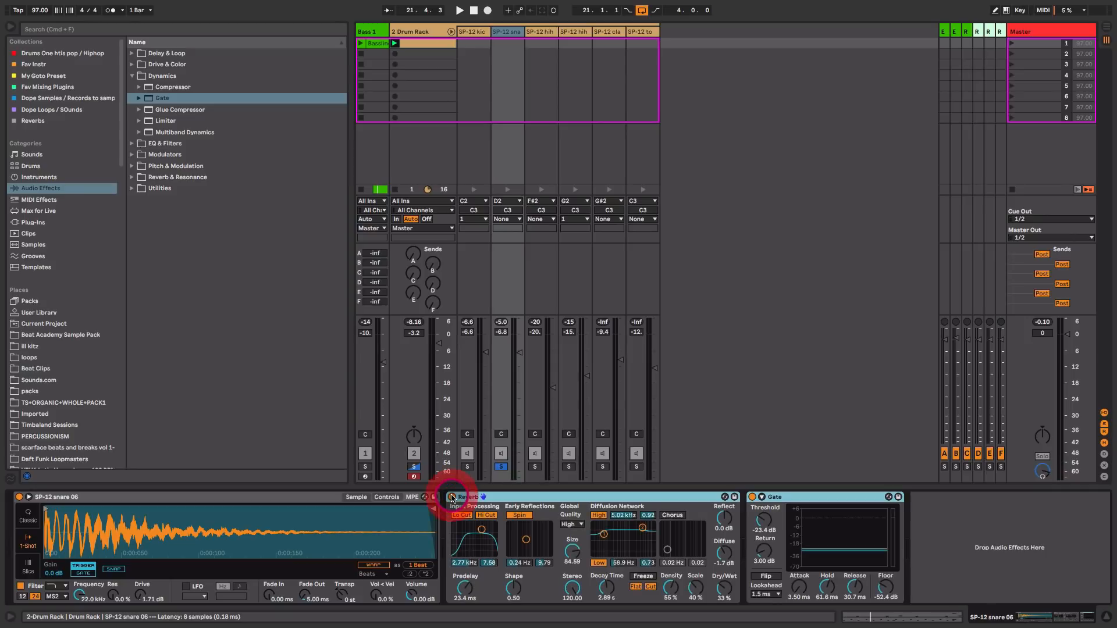
key("space")
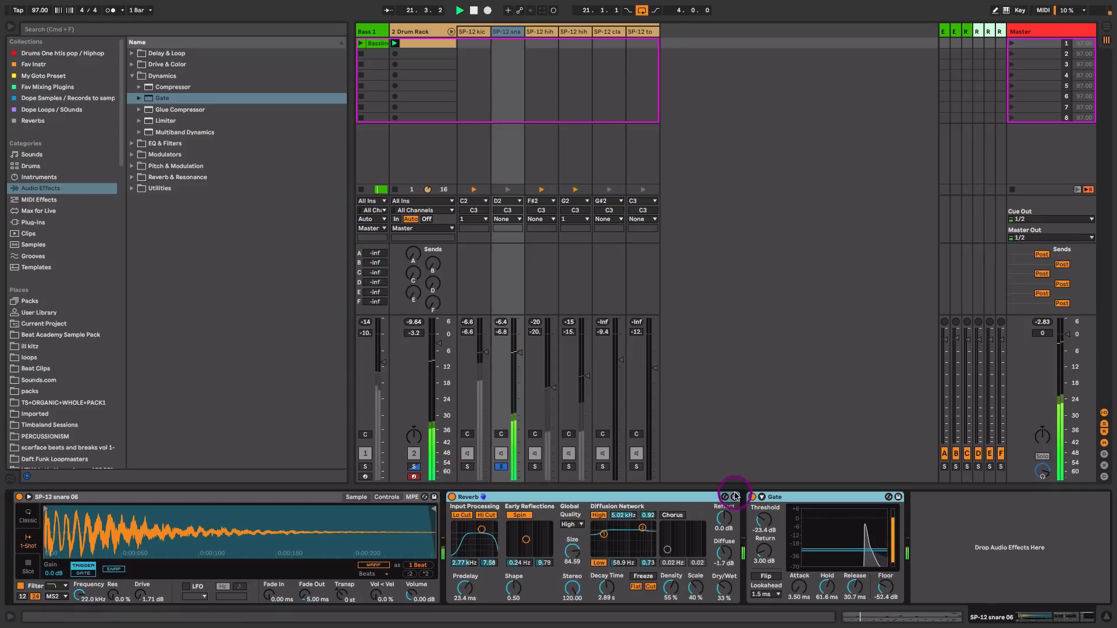
- Set the snare Gate's hold to 98.0 ms and unsolo the snare chain
mouse_move(830, 592)
left_mouse_down()
mouse_move(830, 579)
mouse_move(830, 593)
left_mouse_up()
key("space")
left_click(501, 467)
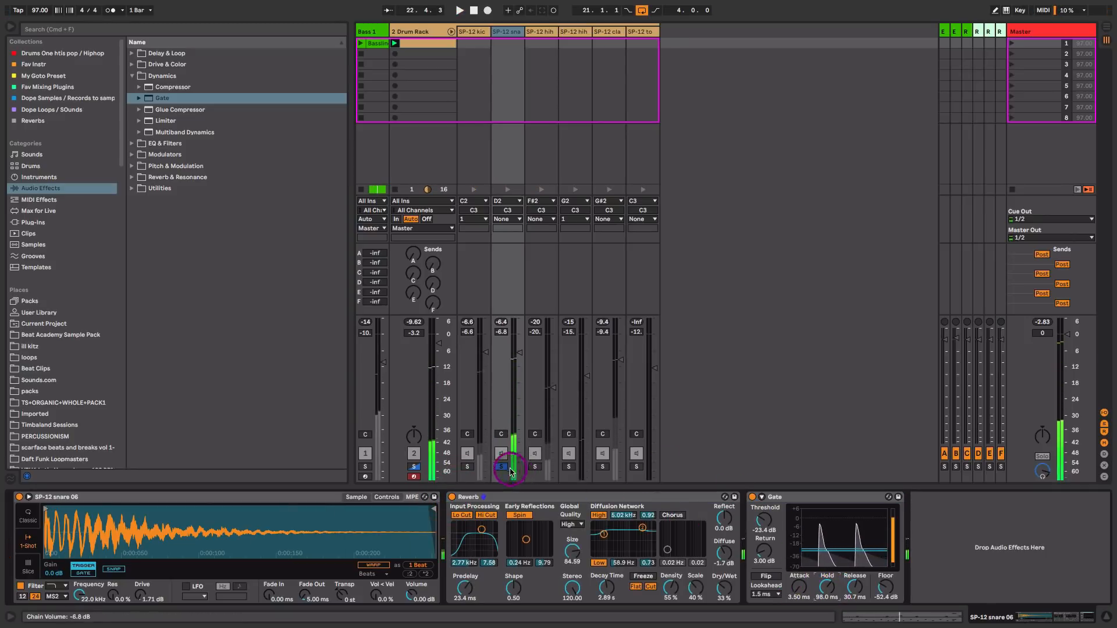
- Set the snare chain's volume to -7.7 dB and its Gate's release to 75.5 ms while playing the full mix
left_click(519, 354)
key("space")
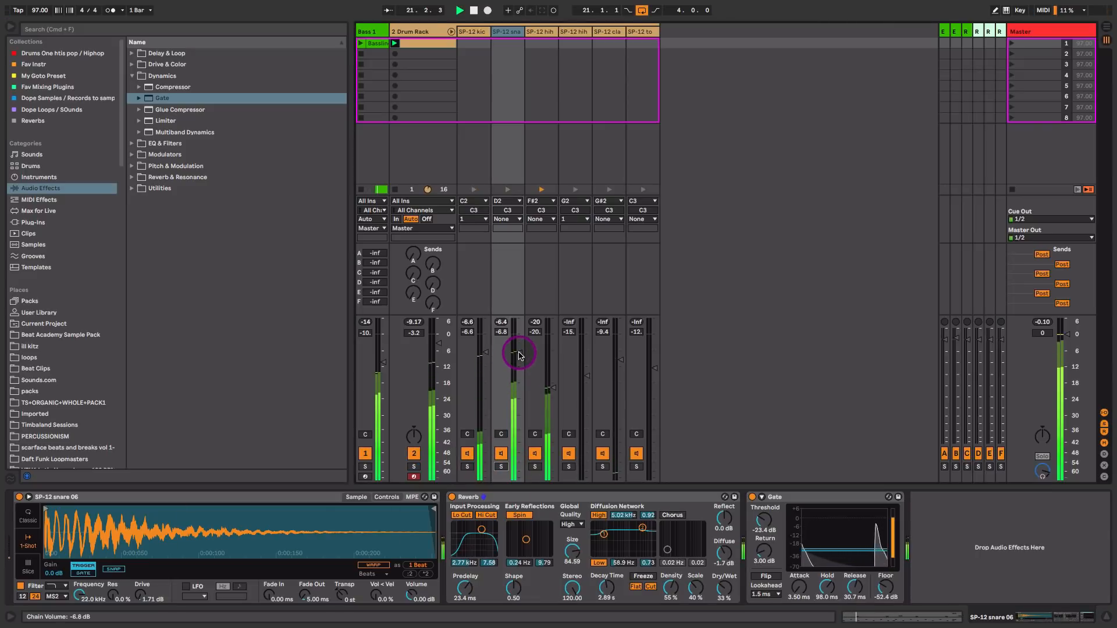
left_click(863, 588)
left_click_drag(863, 589, 862, 592)
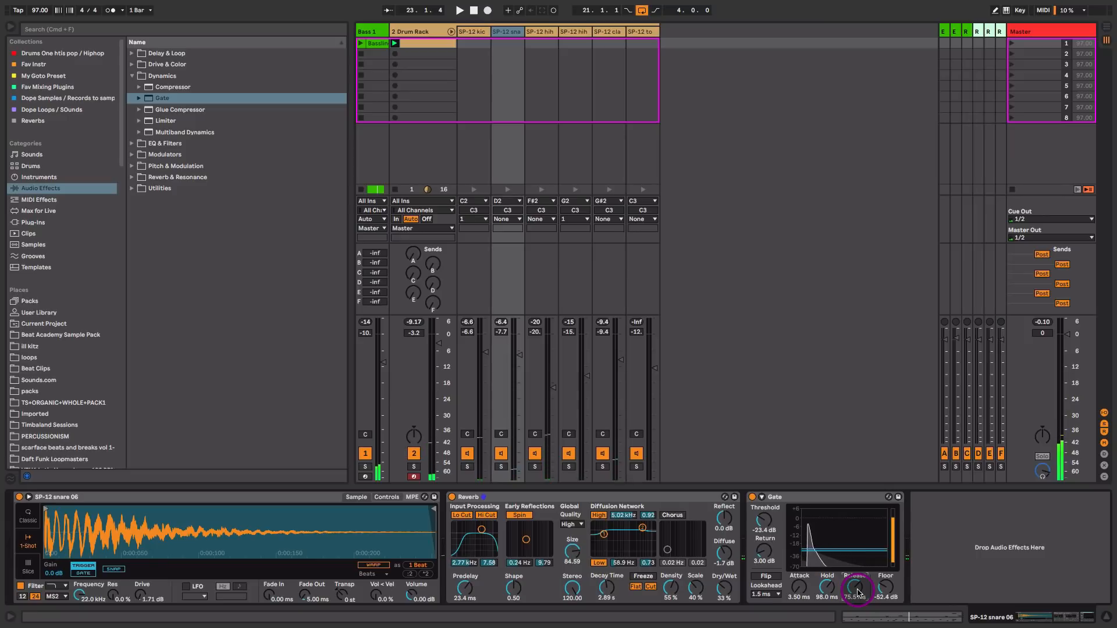
left_click(774, 522)
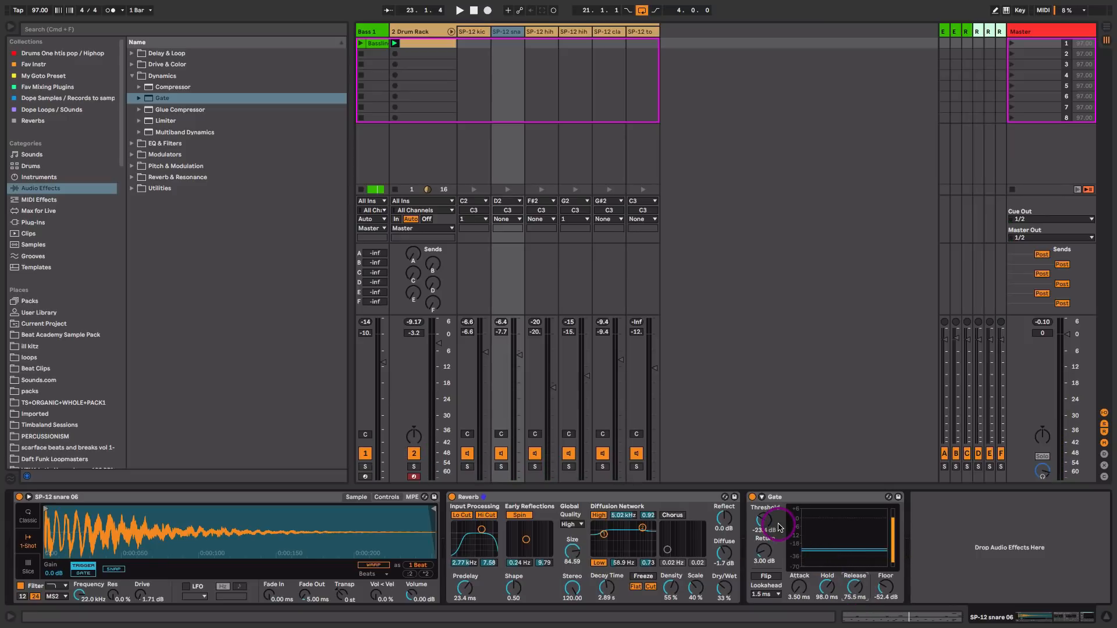
- Examine the closed hi-hat notes in the Drum Rack clip and return to the device view
left_click(547, 34)
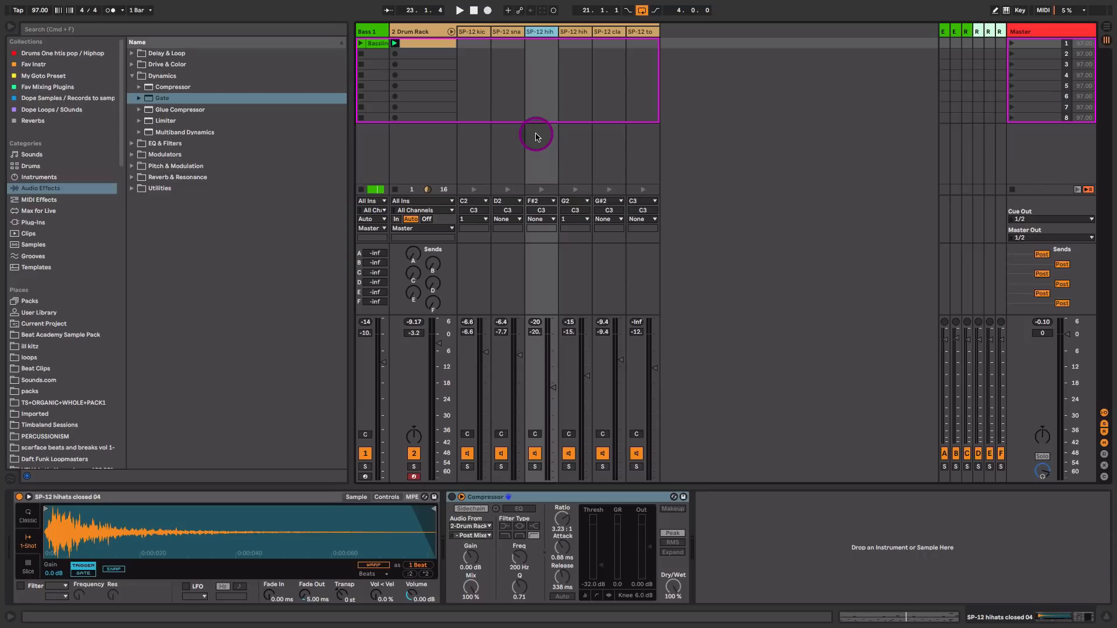
double_click(436, 43)
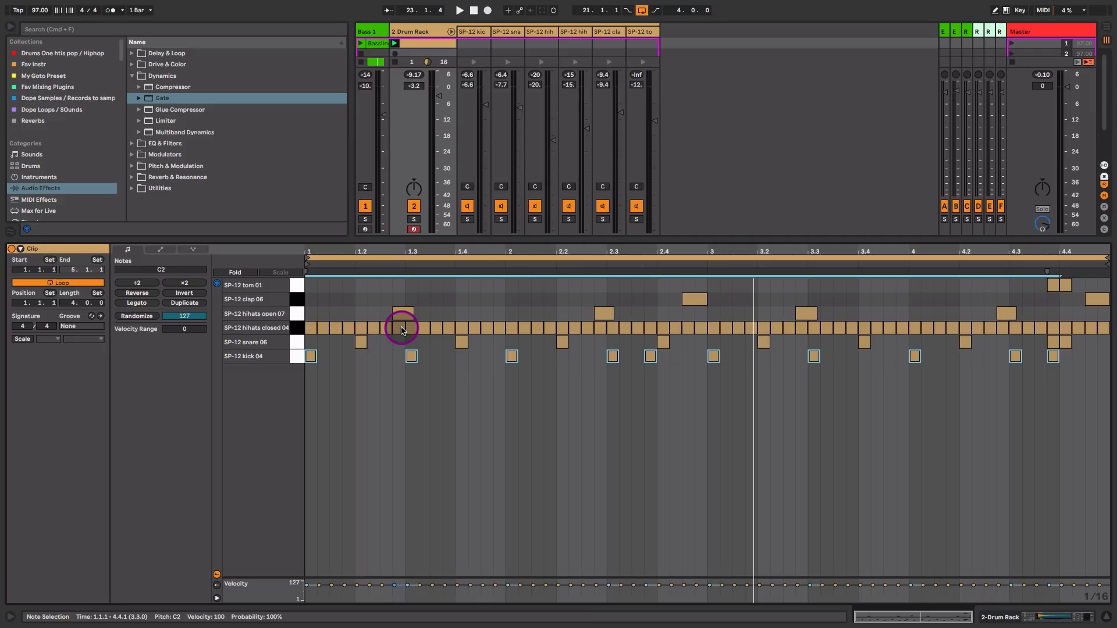
key("shift+Tab")
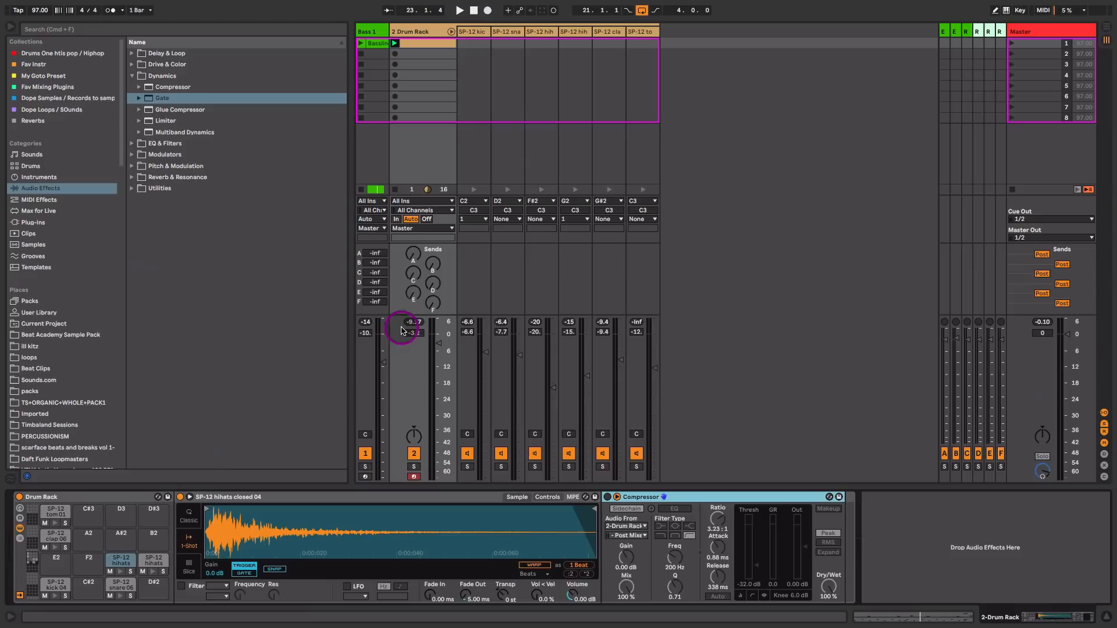
- Audition the SP-12 hihats closed 04 chain and switch on its Compressor
left_click(549, 33)
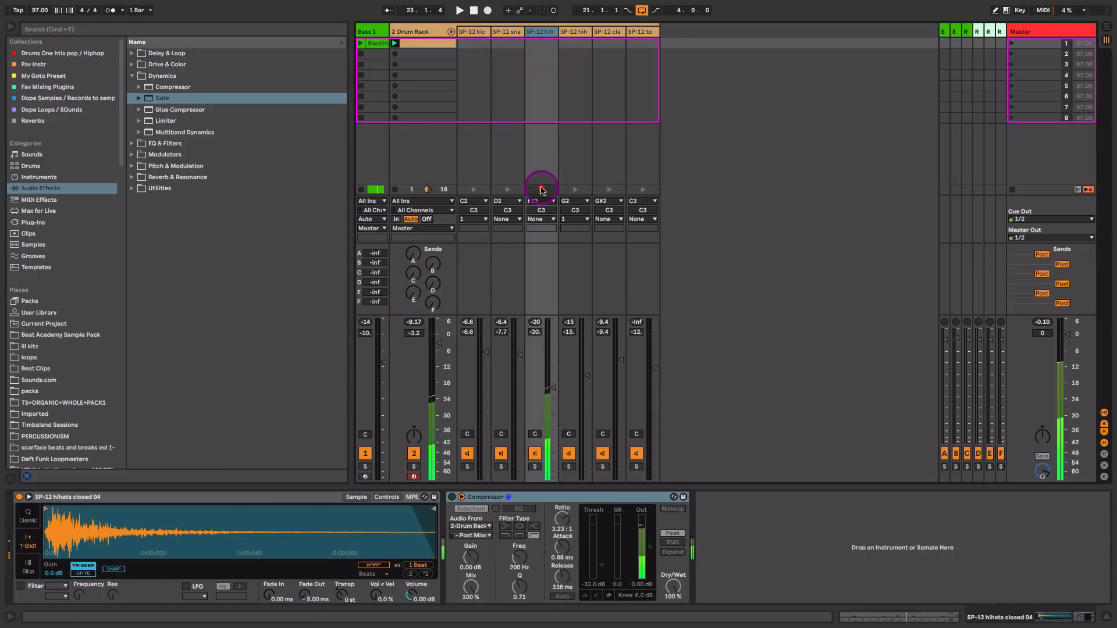
left_click(536, 187)
left_click(451, 497)
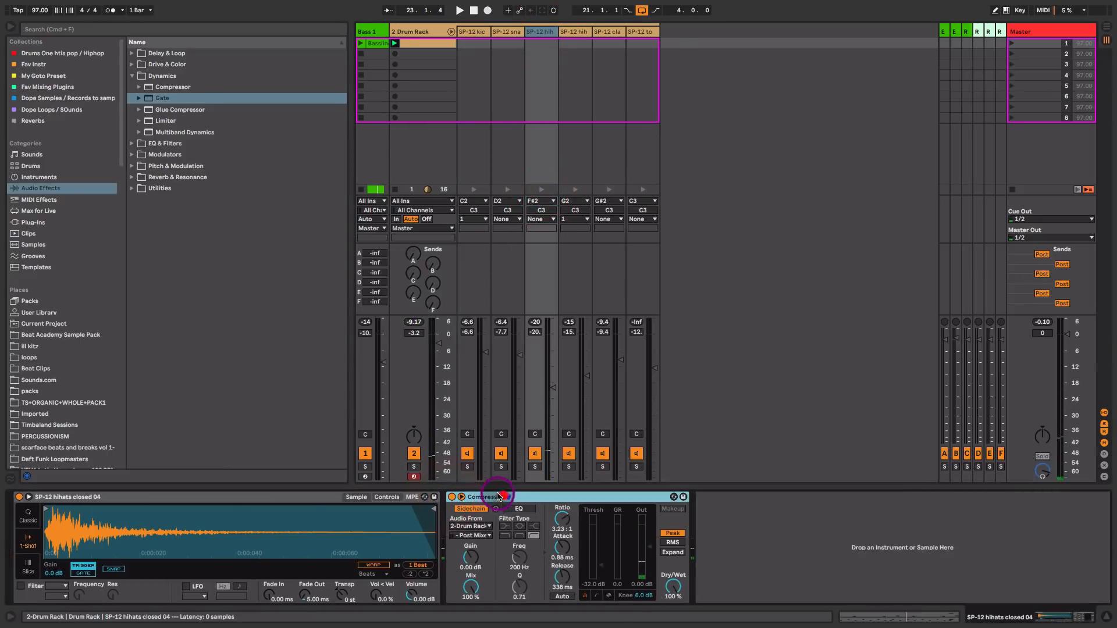
- Set the hi-hat Compressor's sidechain source to 2-Drum Rack, with SP-12 snare 06 Post Mixer as the tap point
left_click(475, 509)
left_click(482, 527)
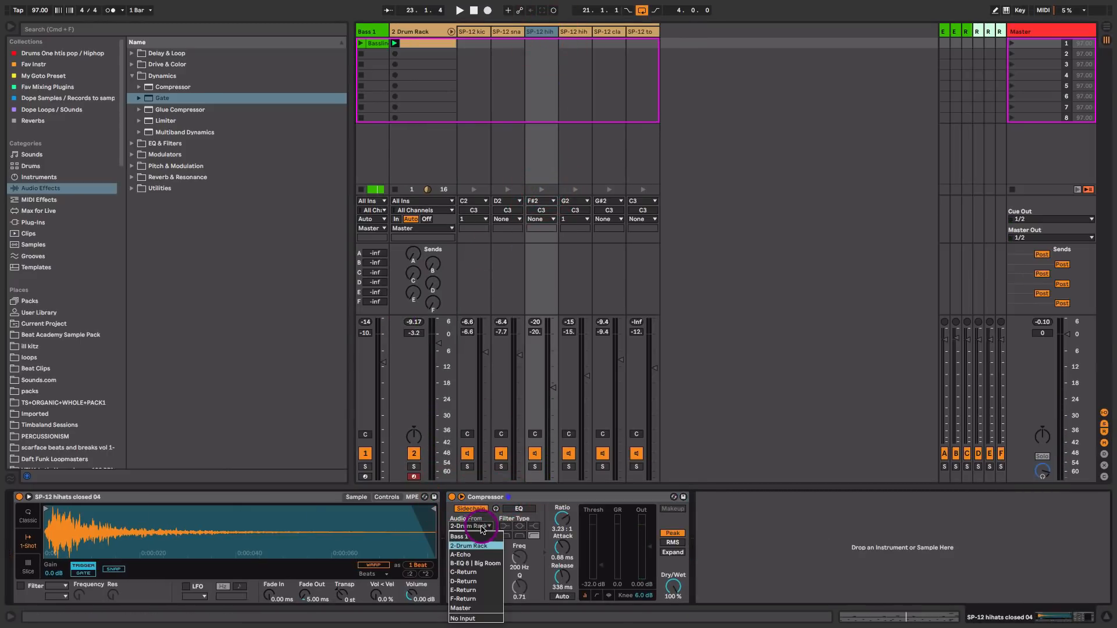
left_click(482, 548)
left_click(487, 535)
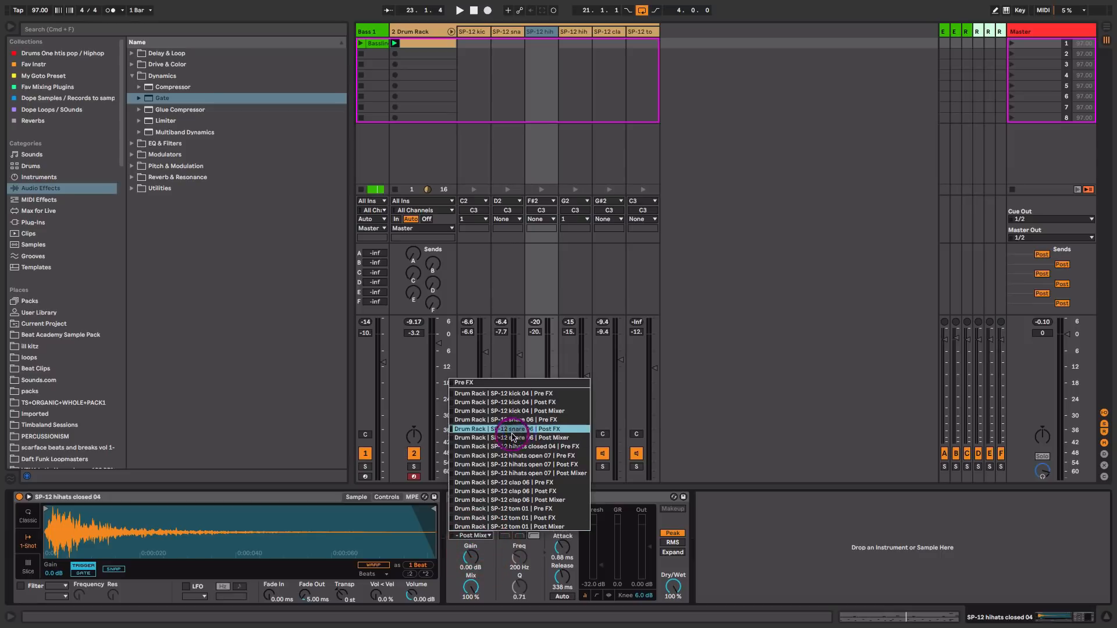
left_click(566, 439)
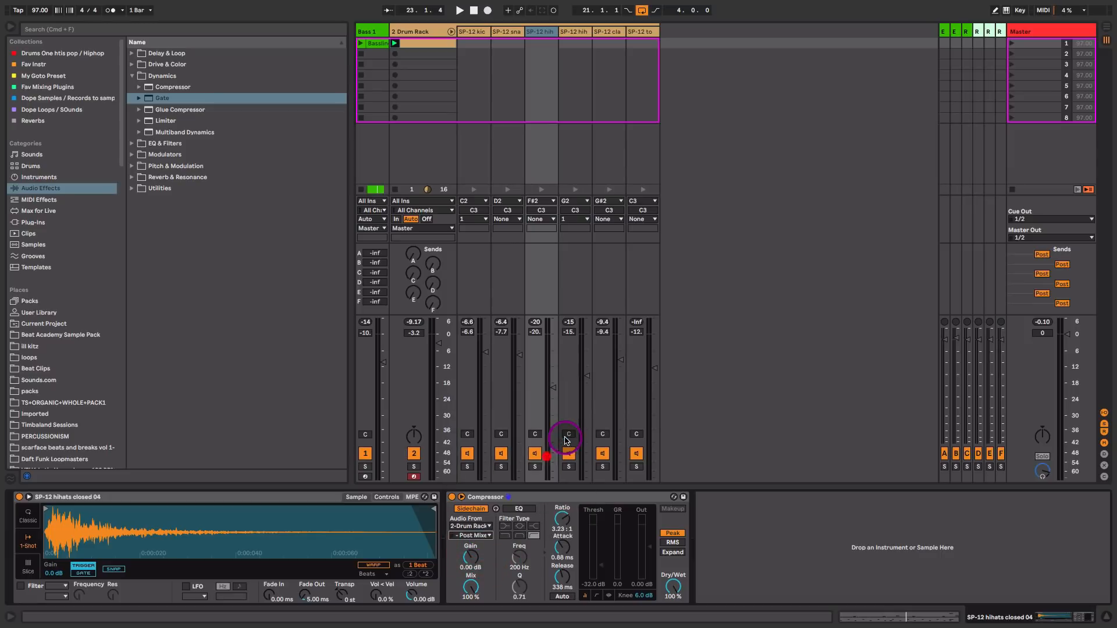
- Solo the closed hi-hat and snare chains, and set the hi-hat's volume to -14.6 dB during playback
left_click(535, 466)
key("space")
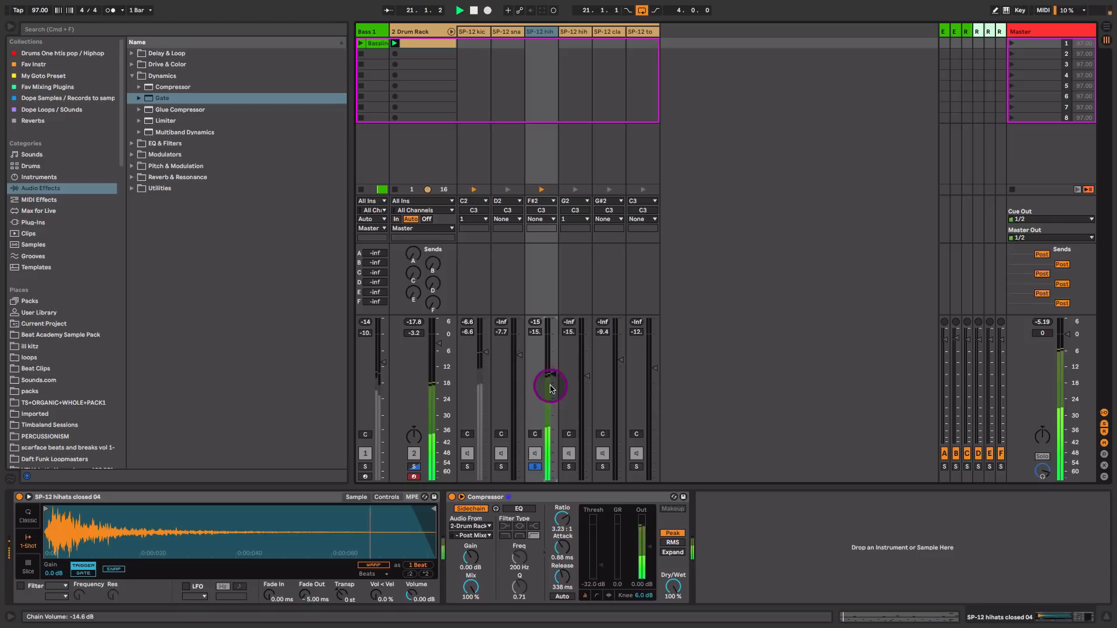
left_click_drag(551, 389, 551, 389)
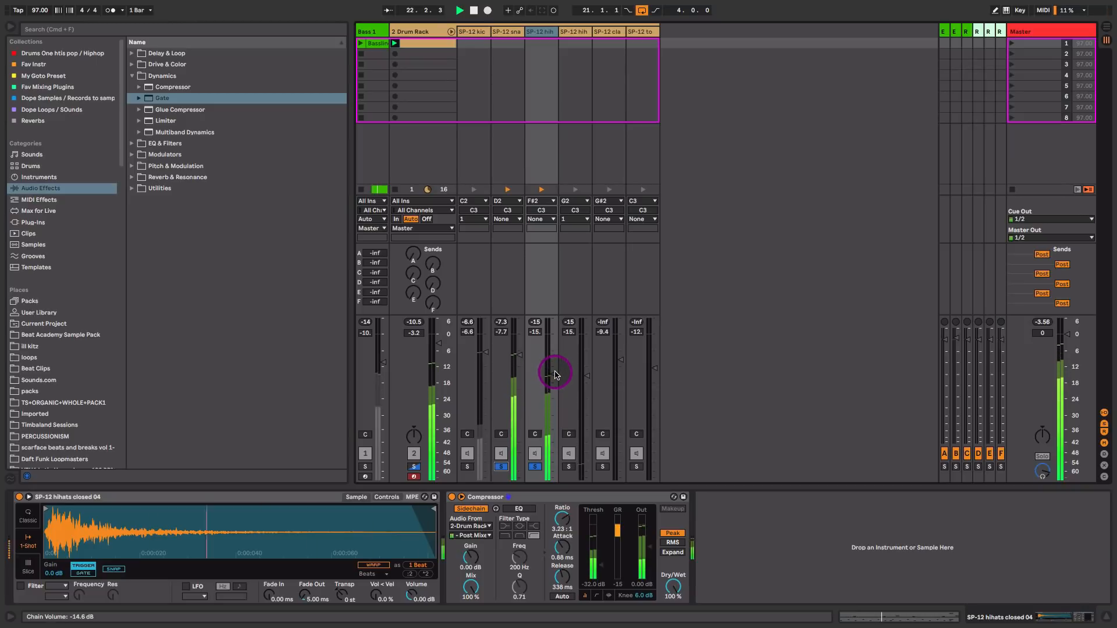
key("space")
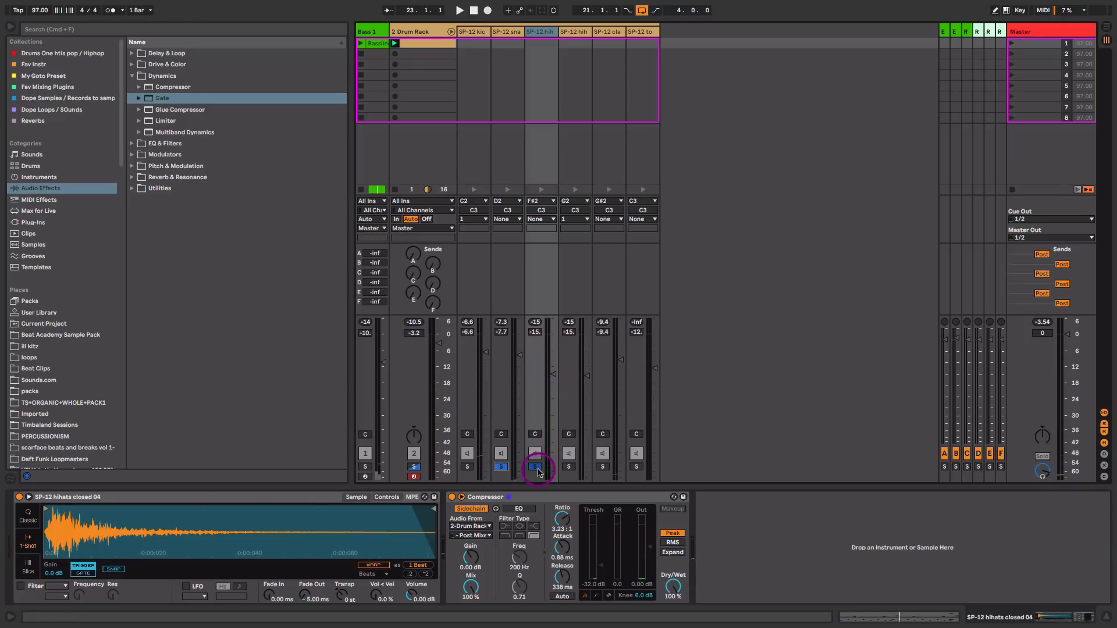
- Raise the hi-hat Compressor's ratio to 4.85:1 and unsolo the hi-hat and snare chains
left_click_drag(564, 518, 564, 508)
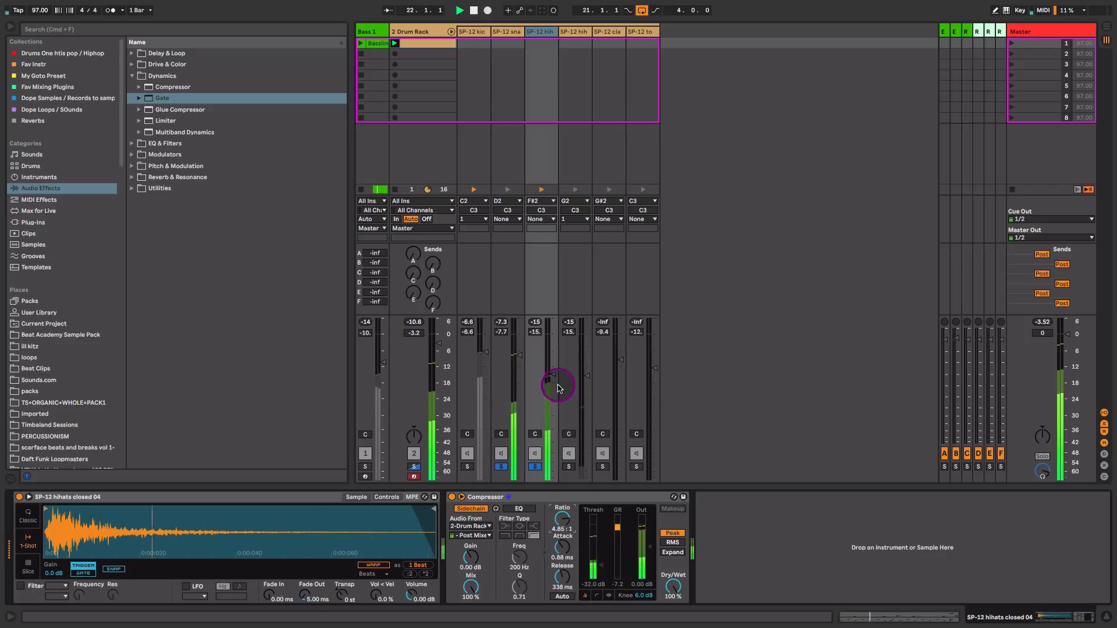
left_click(535, 467)
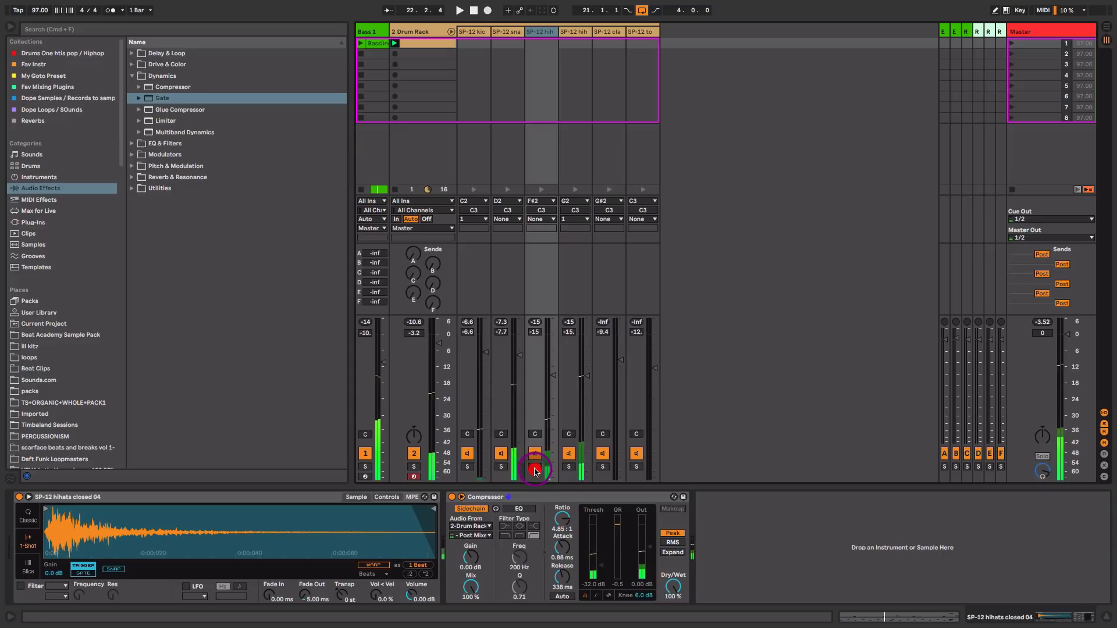
- Switch on the Reverb of the SP-12 clap 06 chain and audition the soloed clap with the effect on and off
left_click(607, 32)
left_click(451, 498)
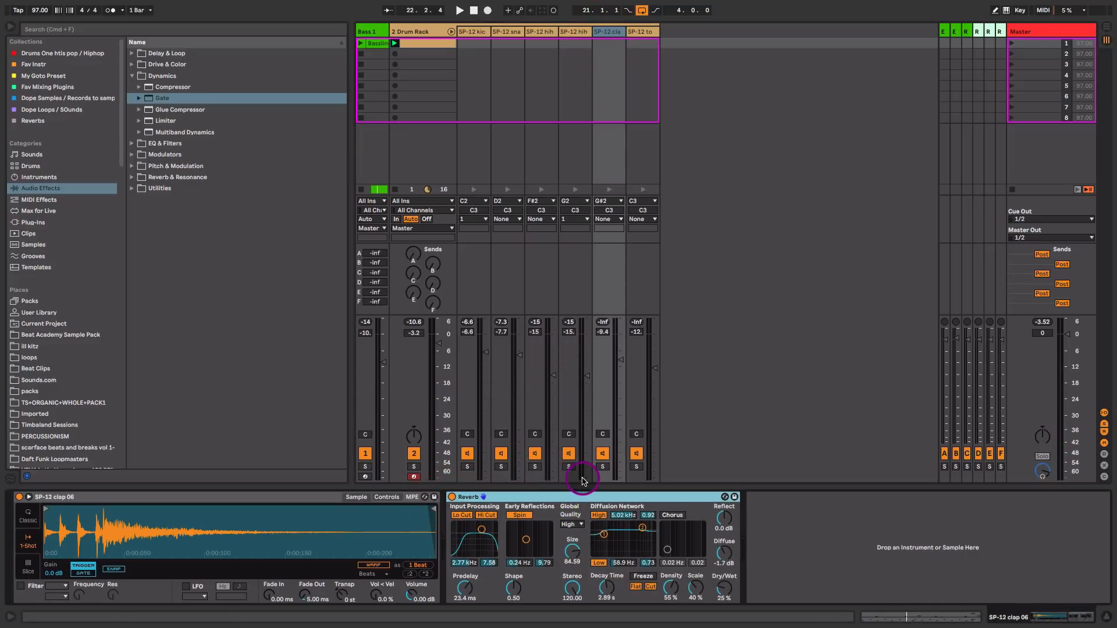
left_click(603, 467)
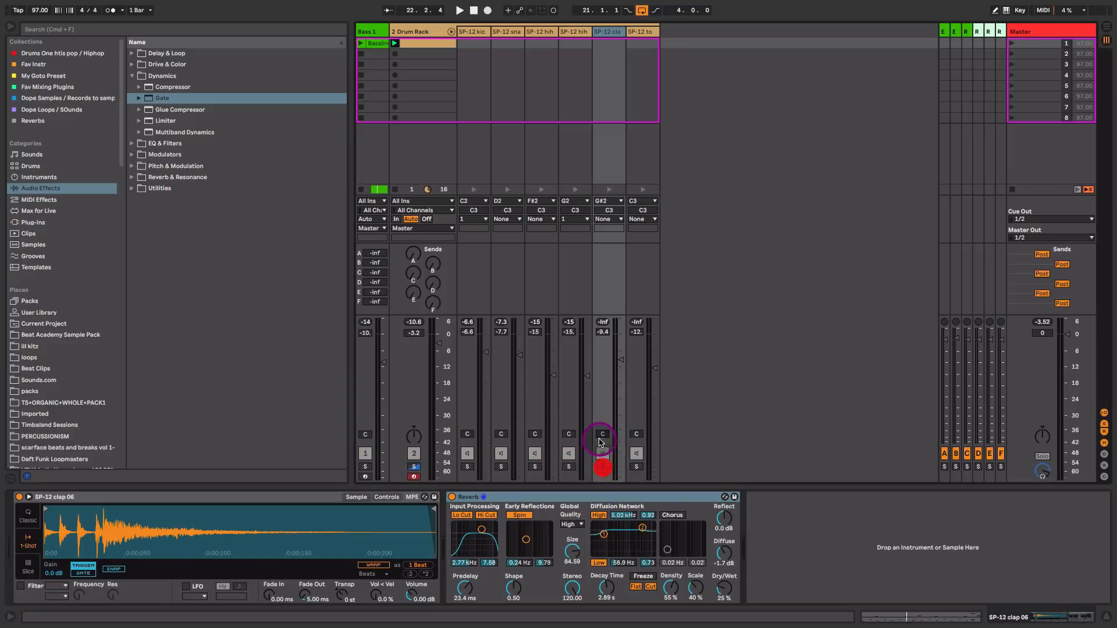
left_click(607, 190)
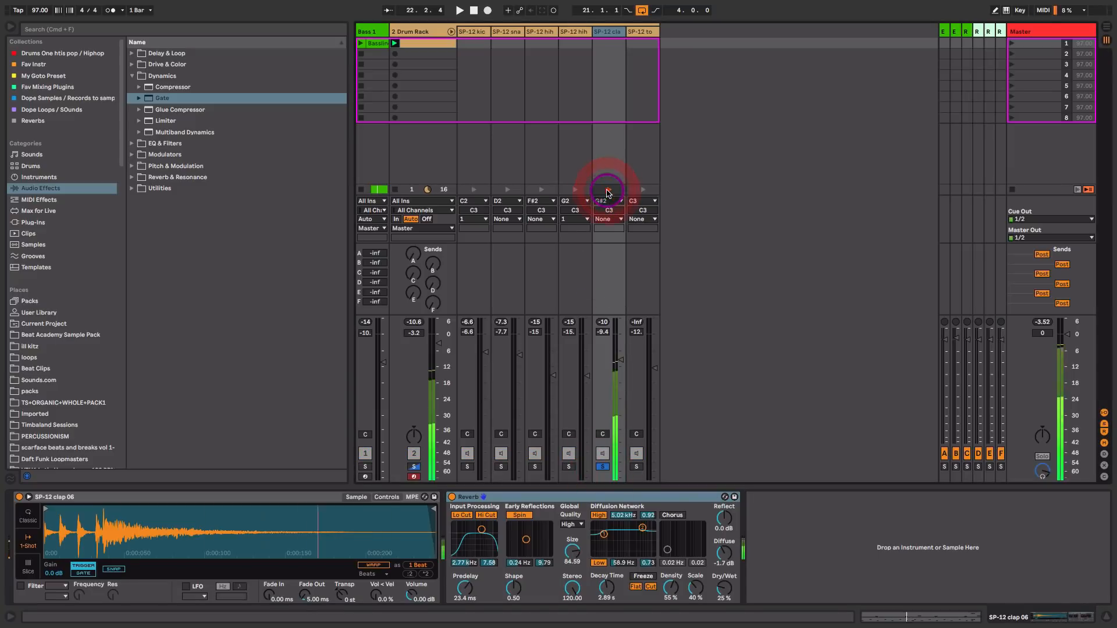
left_click(452, 497)
left_click(607, 190)
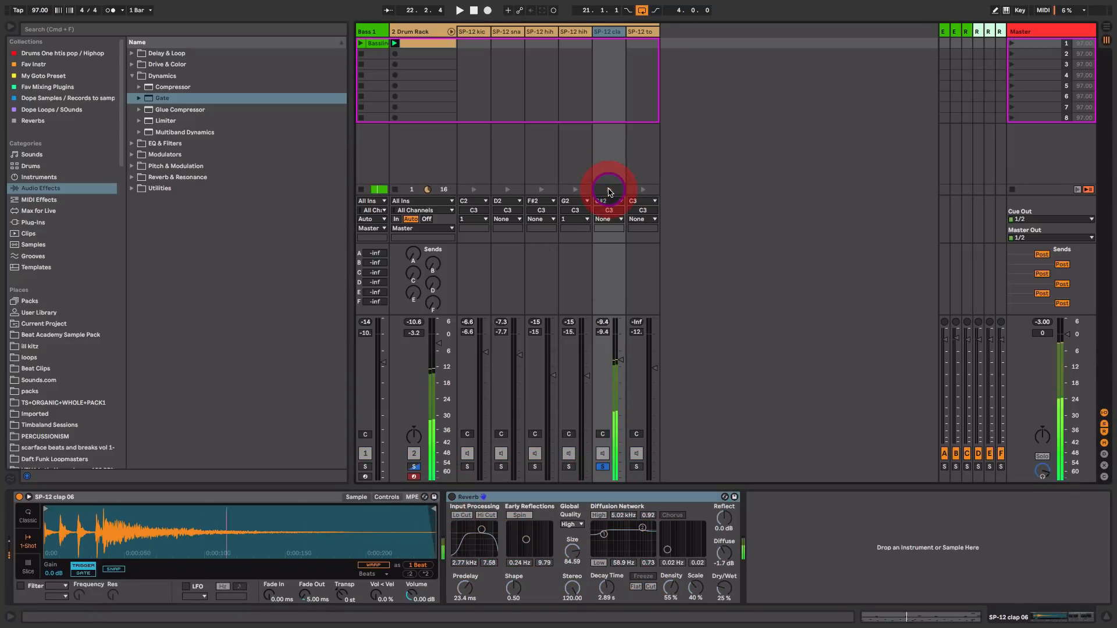
left_click(452, 497)
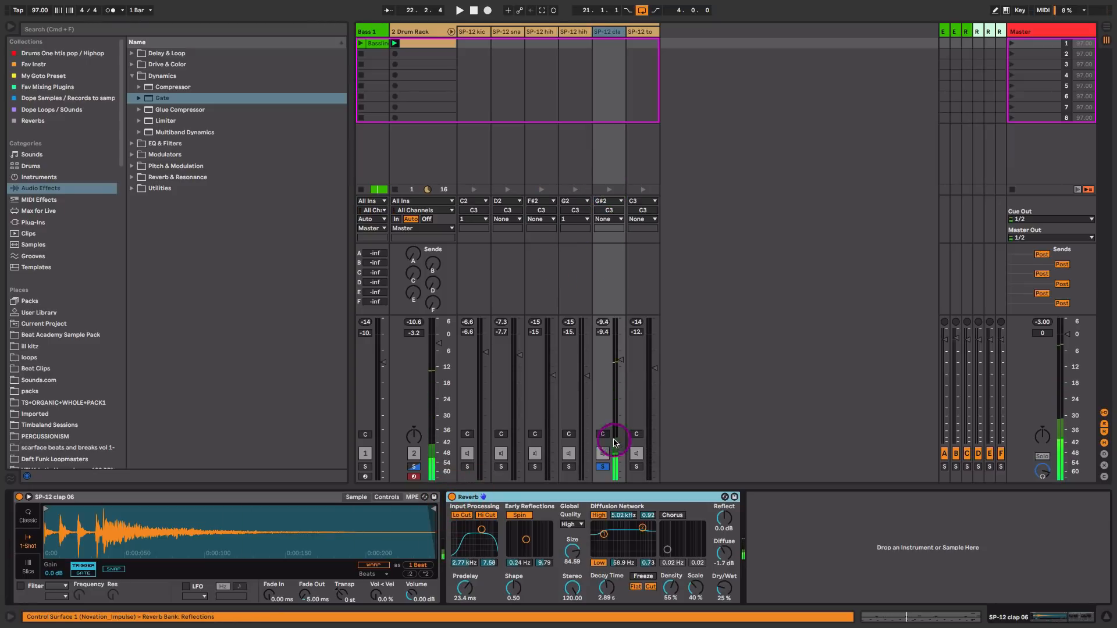
- Unsolo the clap chain and balance its volume at -9.4 dB during full-mix playback
left_click(602, 468)
left_click(602, 468)
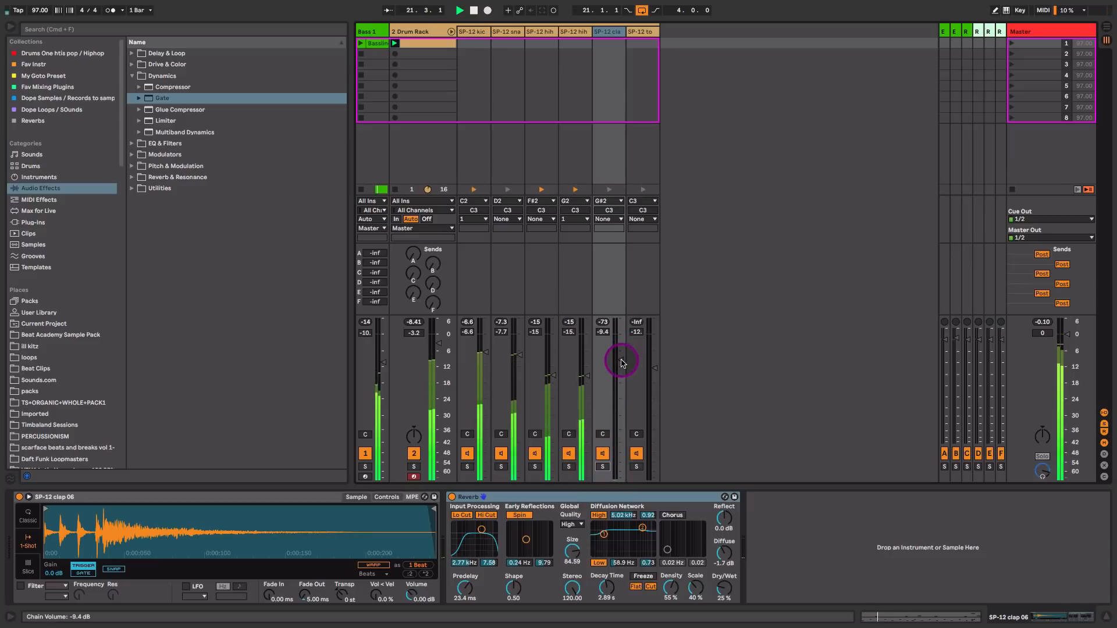
left_click_drag(621, 360, 621, 362)
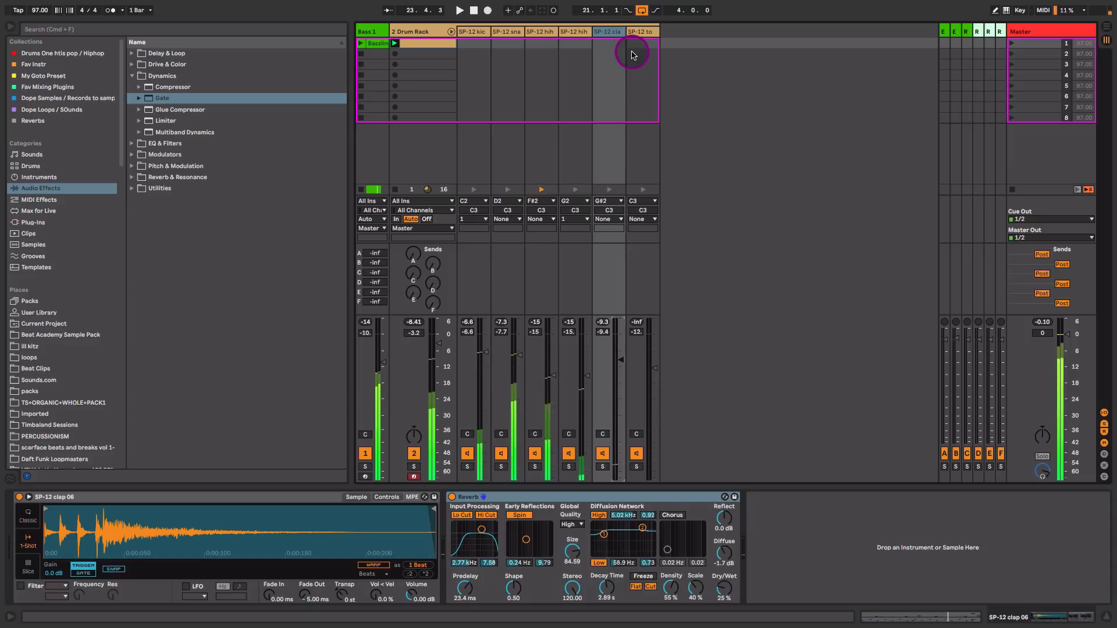
- Set the filter frequency of the SP-12 tom 01 sample to 8.13 kHz while auditioning the tom
left_click(636, 32)
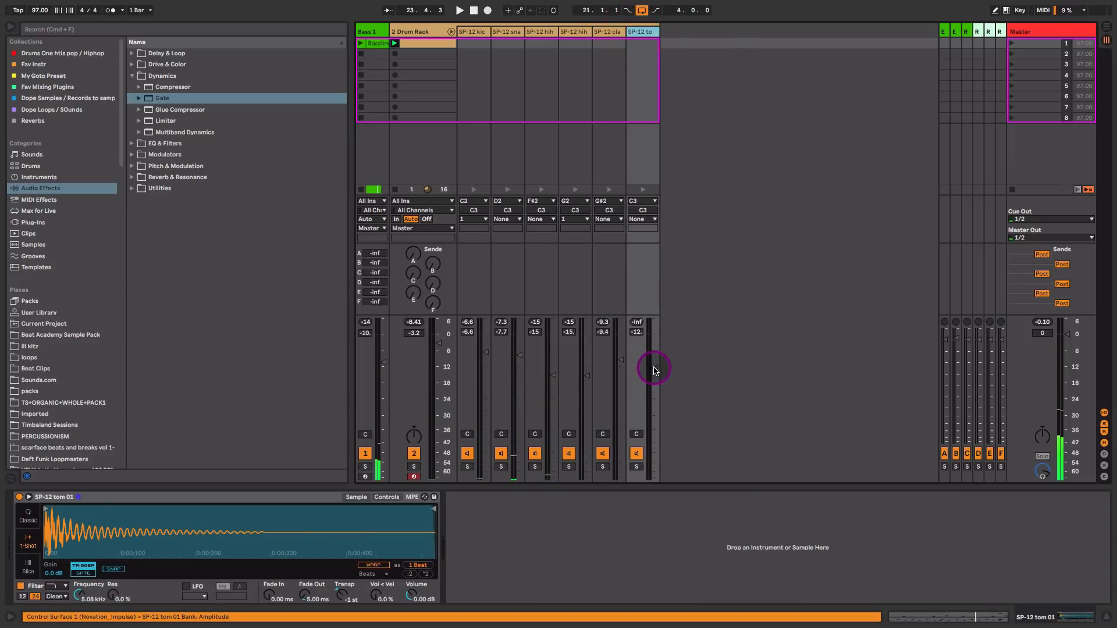
left_click_drag(81, 597, 80, 586)
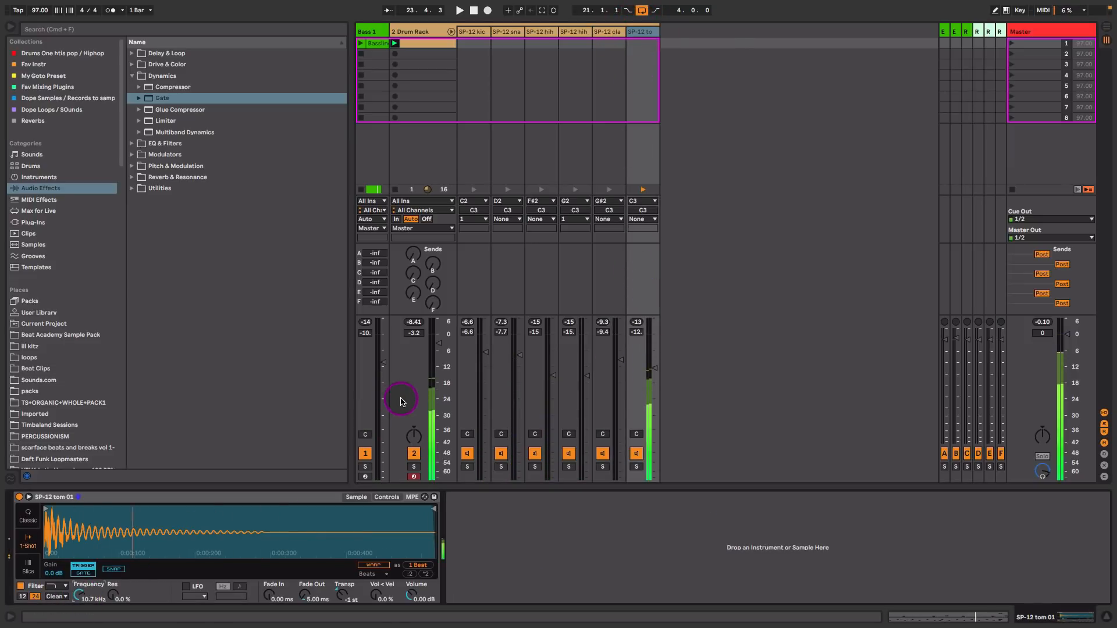
left_click_drag(80, 597, 81, 589)
left_click_drag(78, 596, 78, 597)
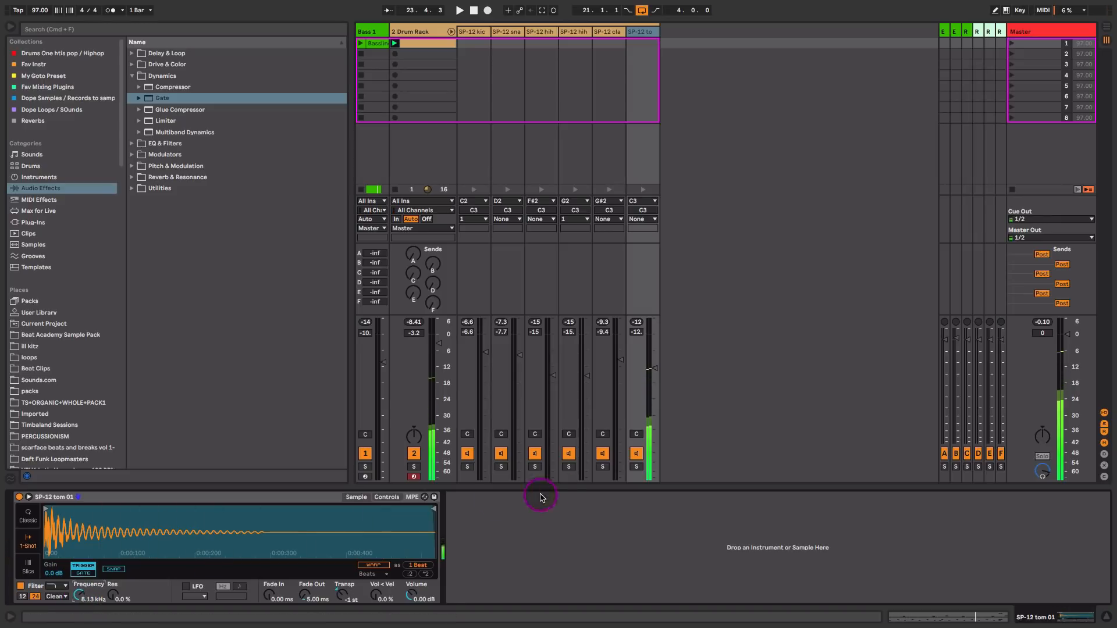
- Fold the Drum Rack's chains, add an Overdrive to the whole rack and set its band to 1.27 kHz with a width of 9.00
left_click(451, 31)
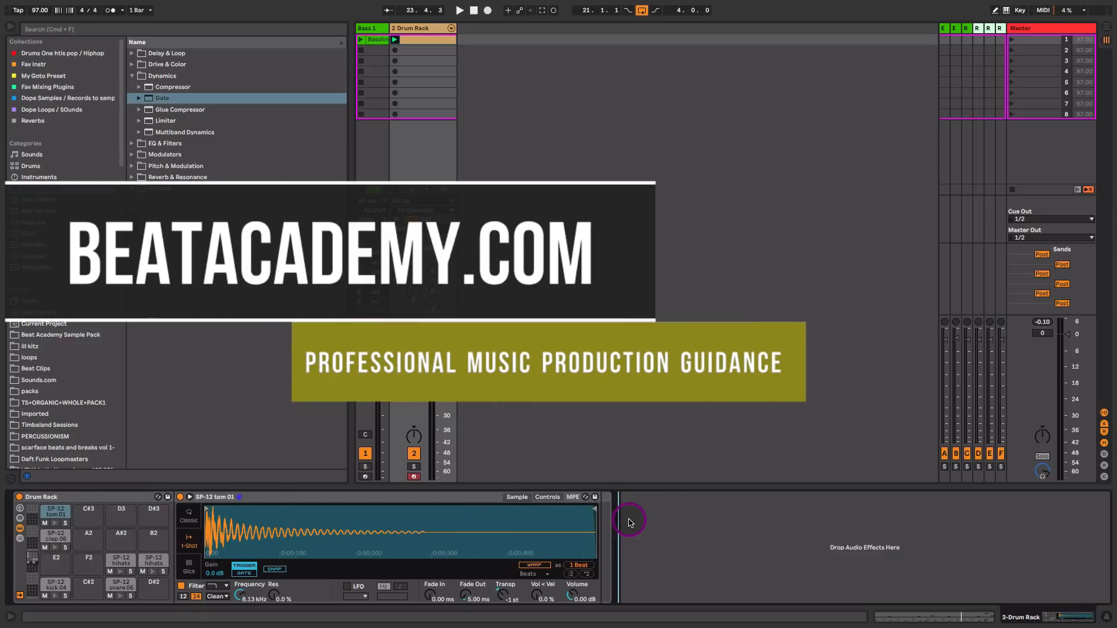
left_click(132, 76)
left_click(132, 64)
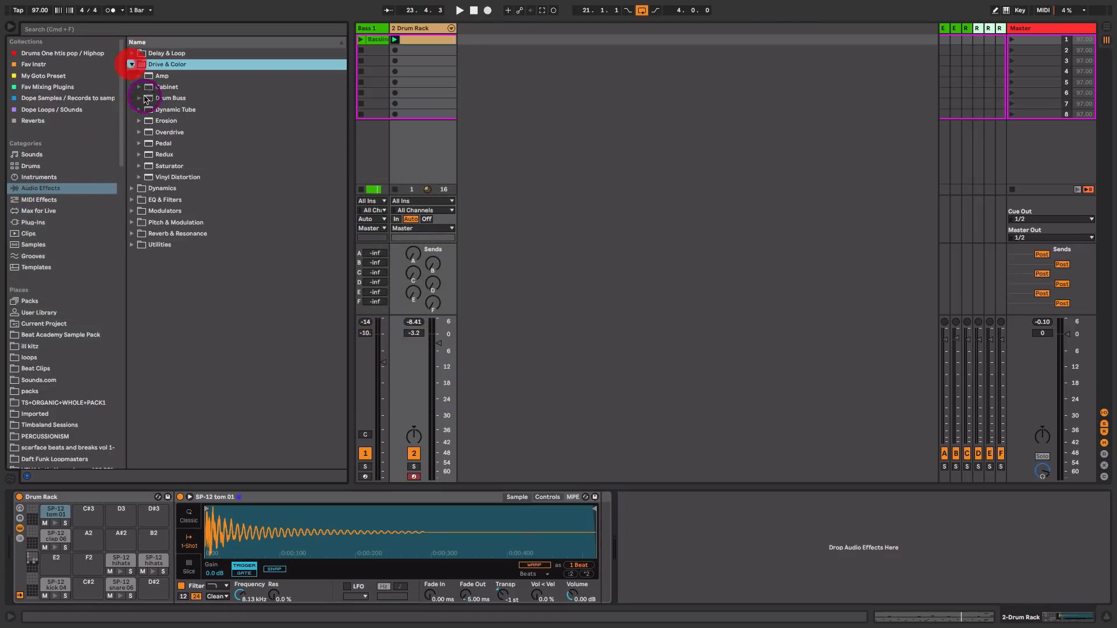
left_click(169, 134)
left_click_drag(169, 135, 697, 552)
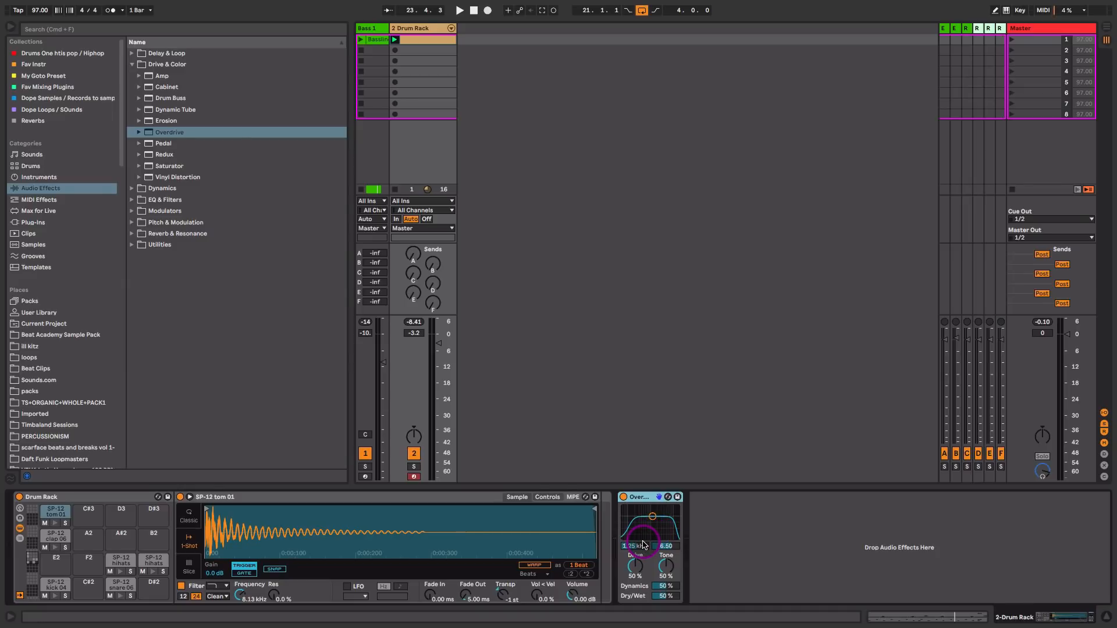
left_click_drag(643, 545, 651, 516)
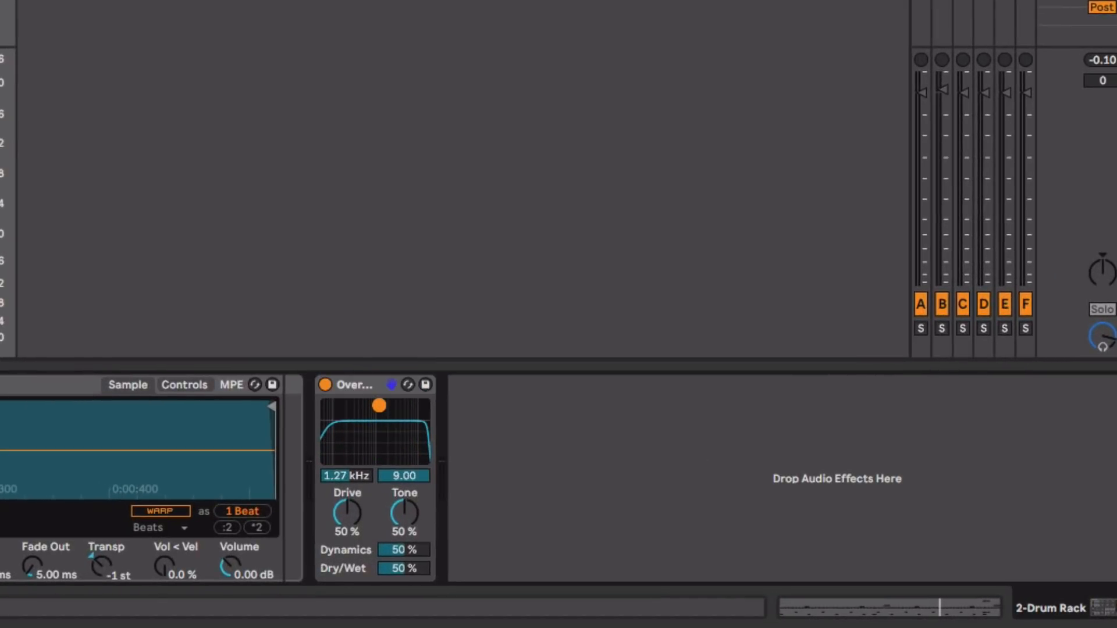
- During playback, set the Overdrive to 46% drive, 39% tone, 17% dynamics and 17% dry/wet, with its band at 1.19 kHz and width 8.65
key("space")
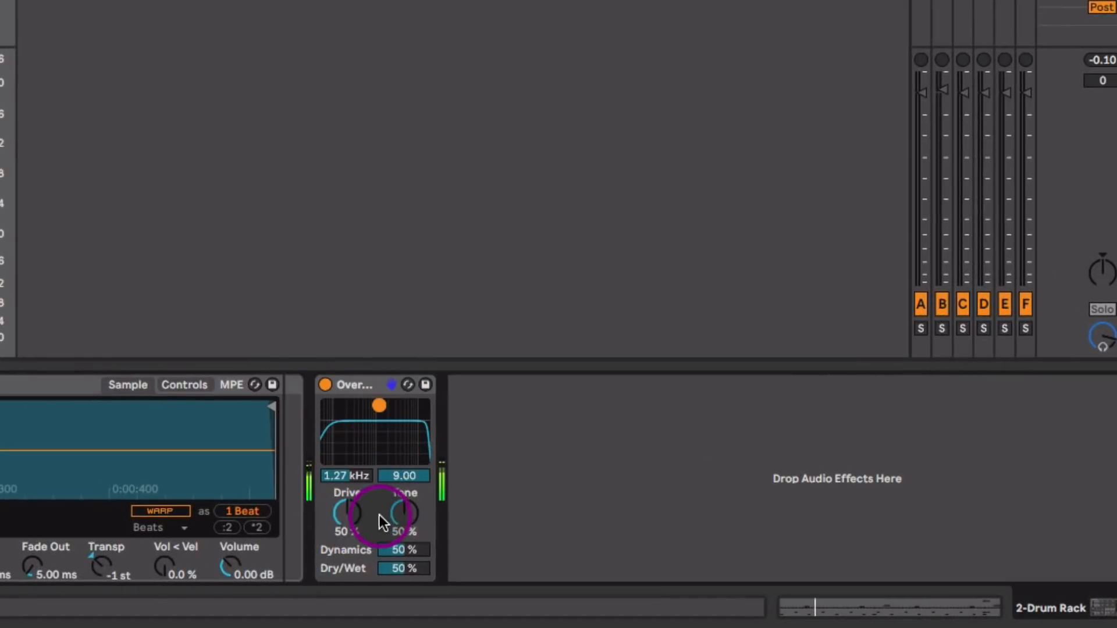
left_click_drag(403, 550, 386, 579)
mouse_move(347, 513)
left_mouse_down()
mouse_move(399, 532)
mouse_move(399, 515)
mouse_move(348, 512)
left_mouse_up()
left_click_drag(381, 407, 381, 438)
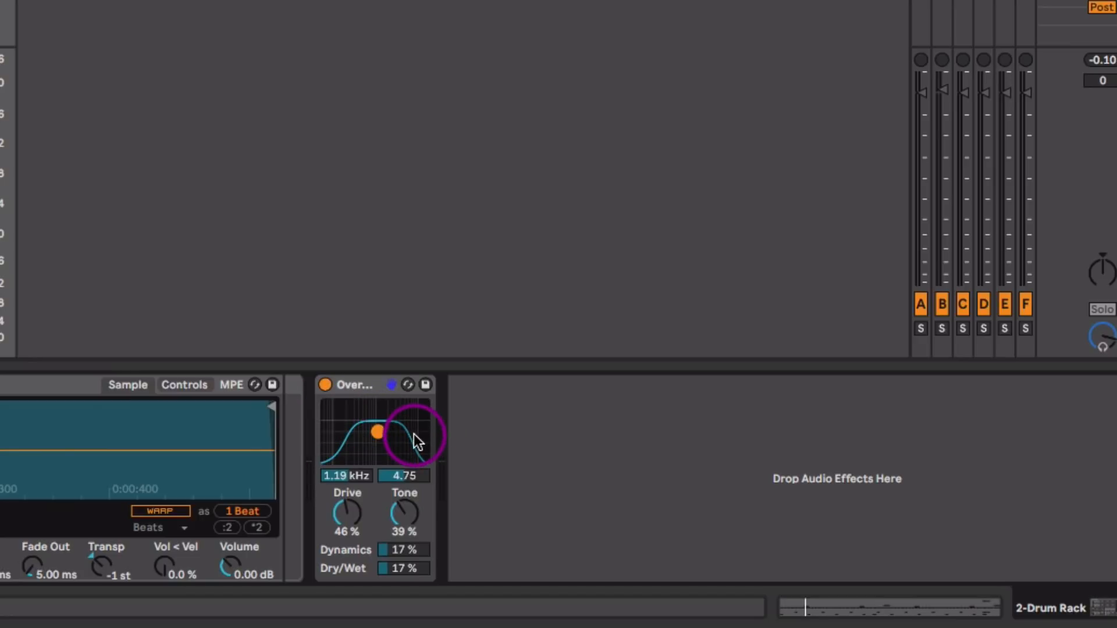
left_click_drag(379, 433, 378, 410)
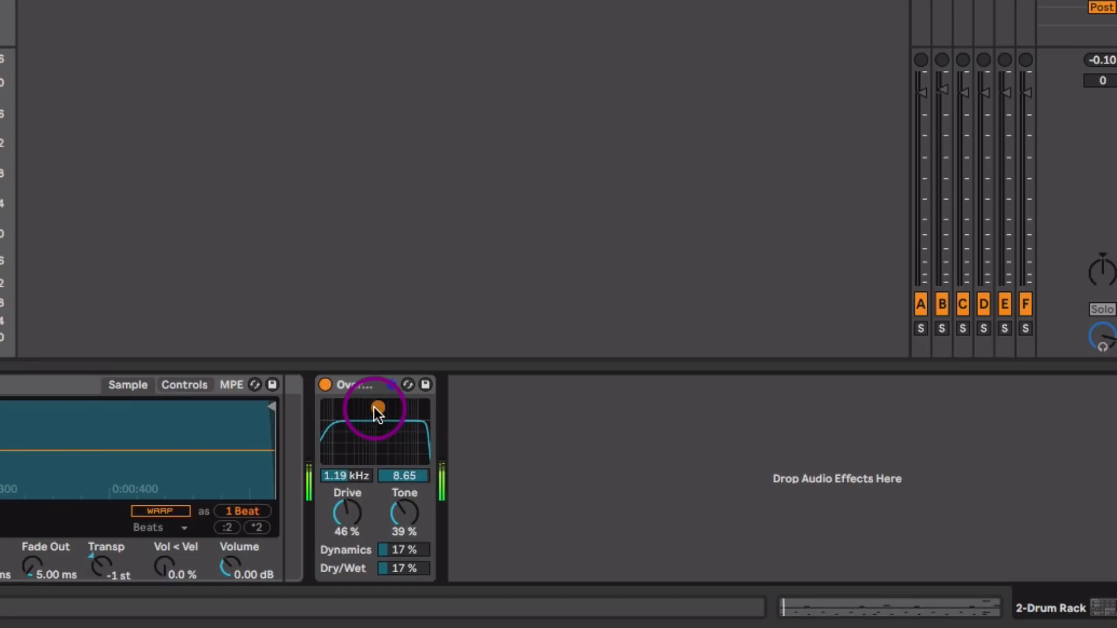
- Set the Overdrive's drive to 49% and compare the drums with the effect off and on
left_click_drag(349, 522, 351, 517)
left_click(326, 383)
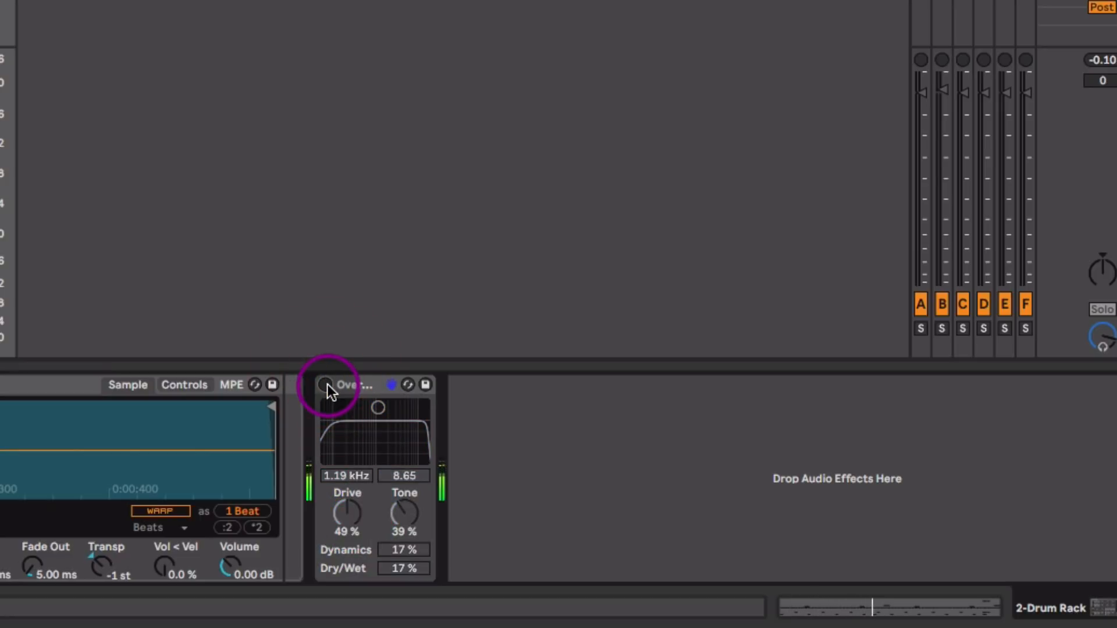
left_click(326, 384)
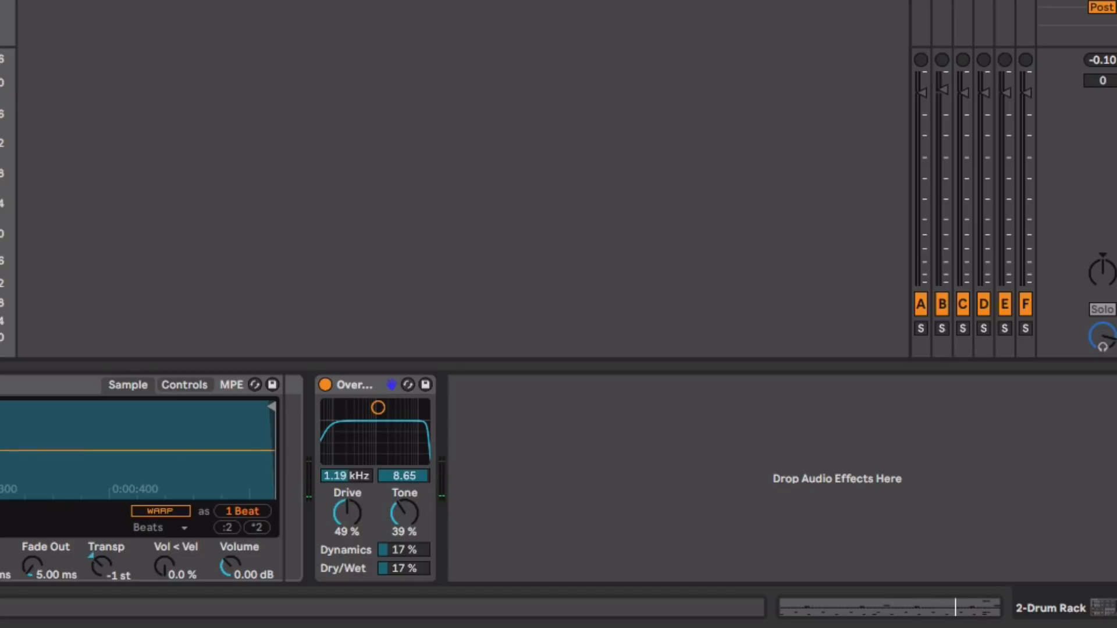
- Add a Glue Compressor after the Overdrive, adjust its attack, set the threshold to -13.3 dB and compare it off and on
left_click_drag(204, 119, 657, 512)
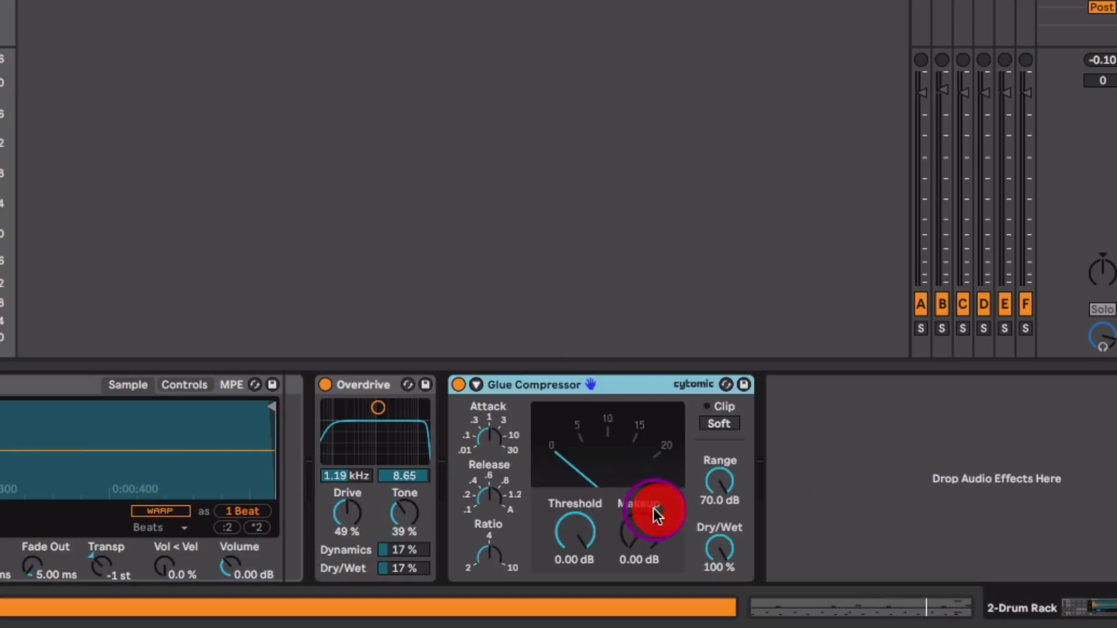
left_click_drag(492, 446, 491, 438)
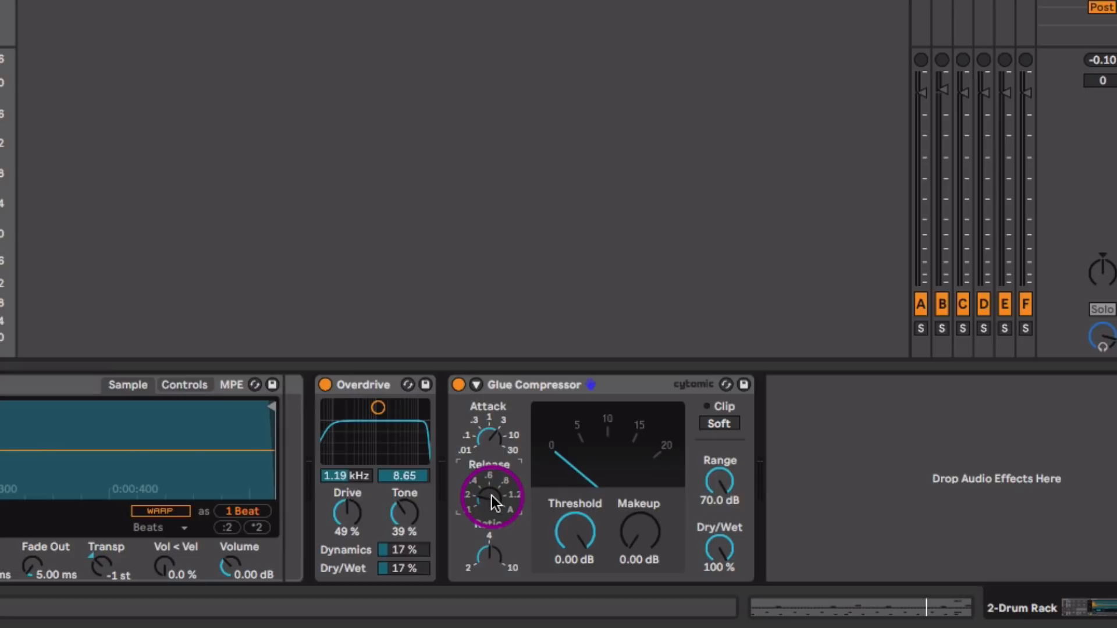
left_click_drag(540, 517, 589, 536)
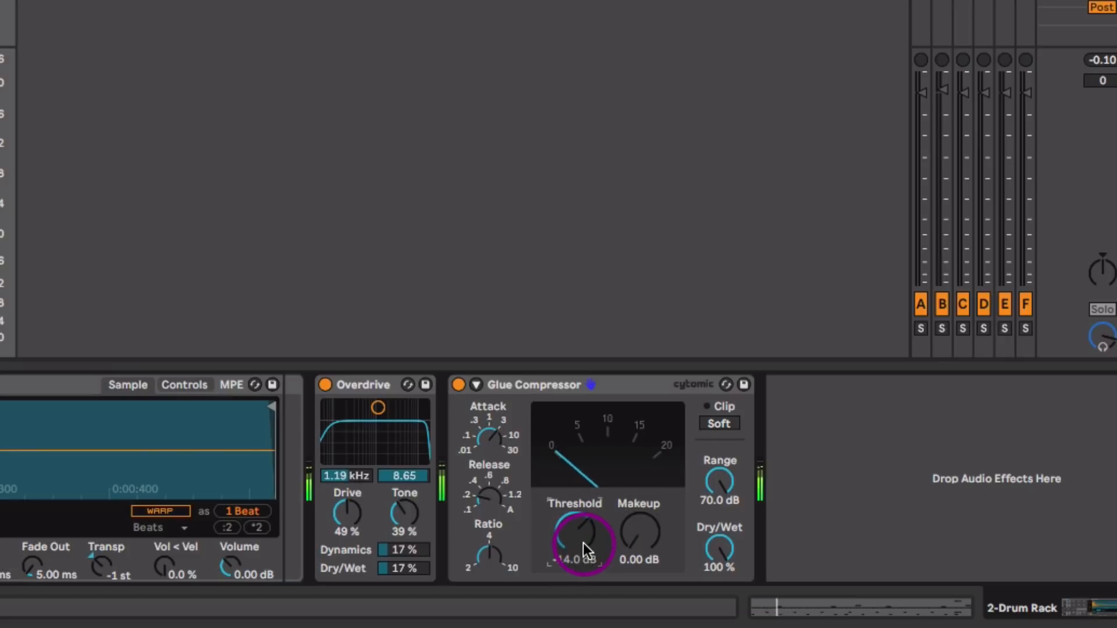
left_click(458, 384)
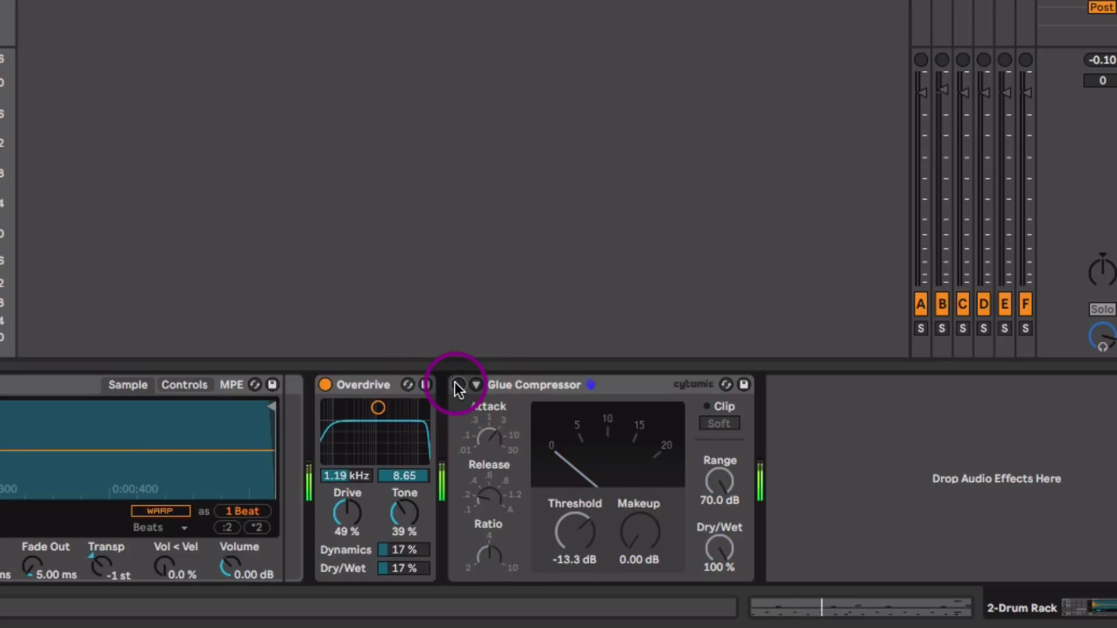
left_click(459, 385)
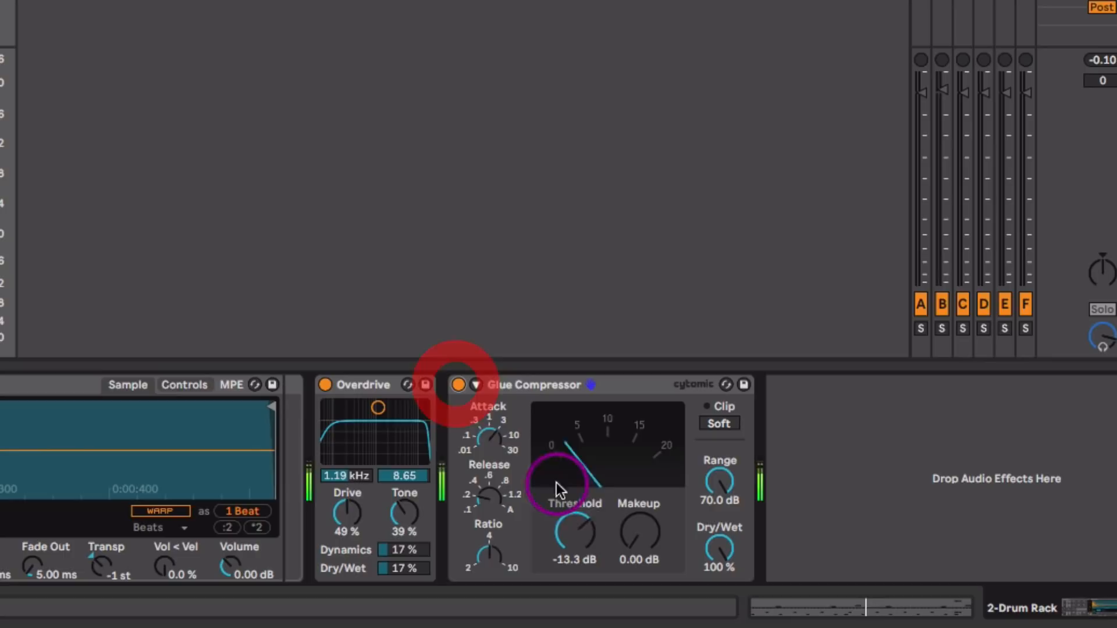
- Set the Glue Compressor's makeup gain to 3.97 dB and the Drum Rack track's volume to -5.0 dB
left_click_drag(643, 549, 643, 538)
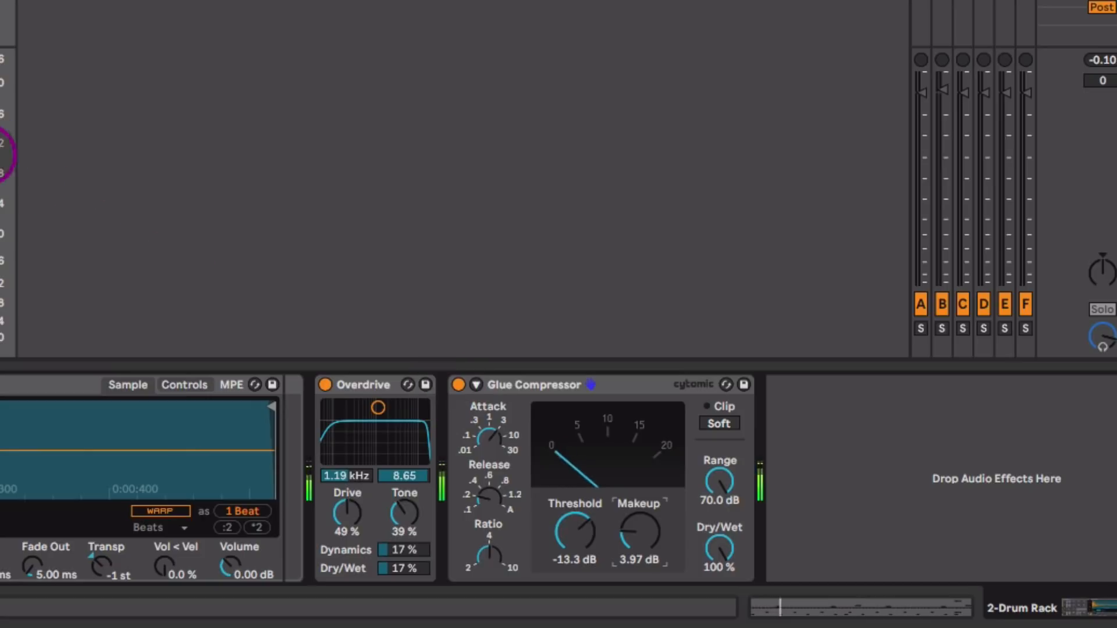
left_click(0, 113)
left_click(591, 384)
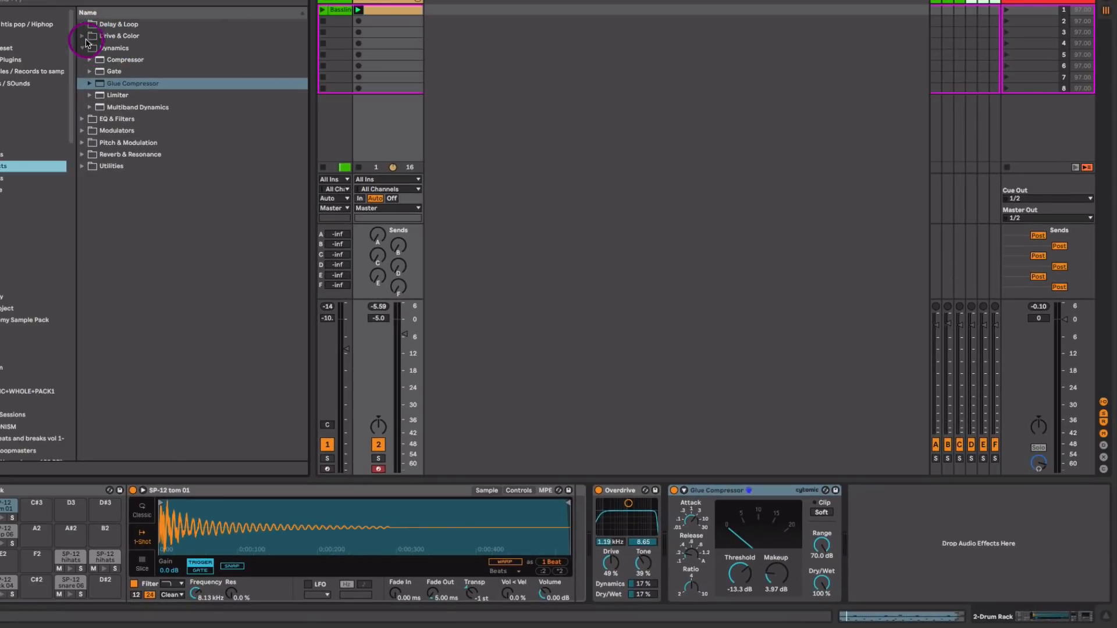
- Insert an Auto Filter between the Overdrive and the Glue Compressor and lower its frequency to 9.52 kHz
left_click(83, 48)
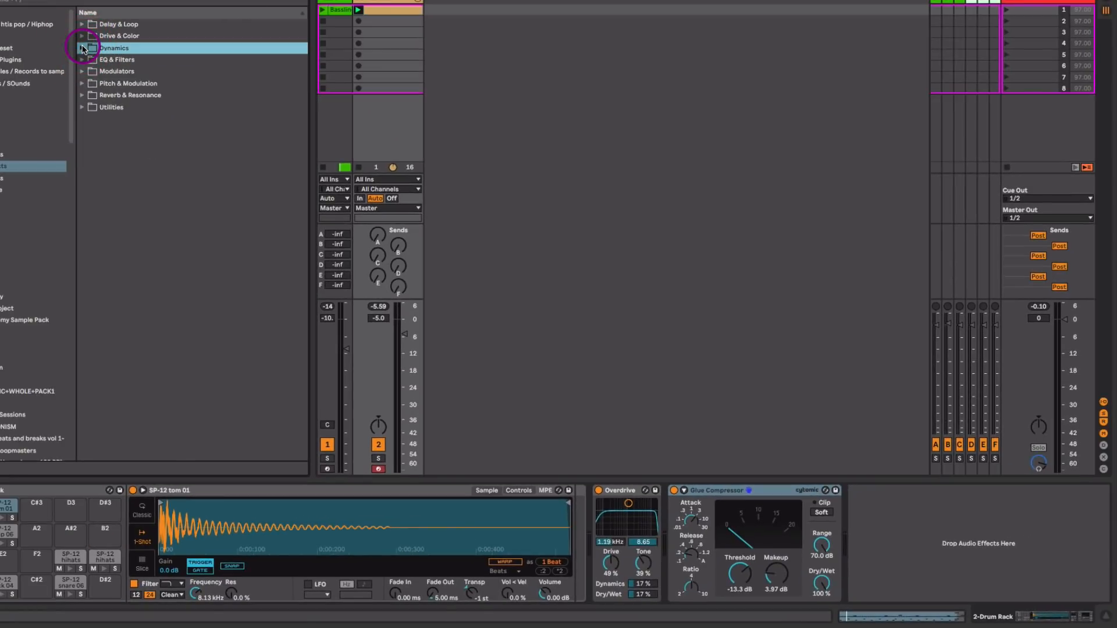
left_click(82, 60)
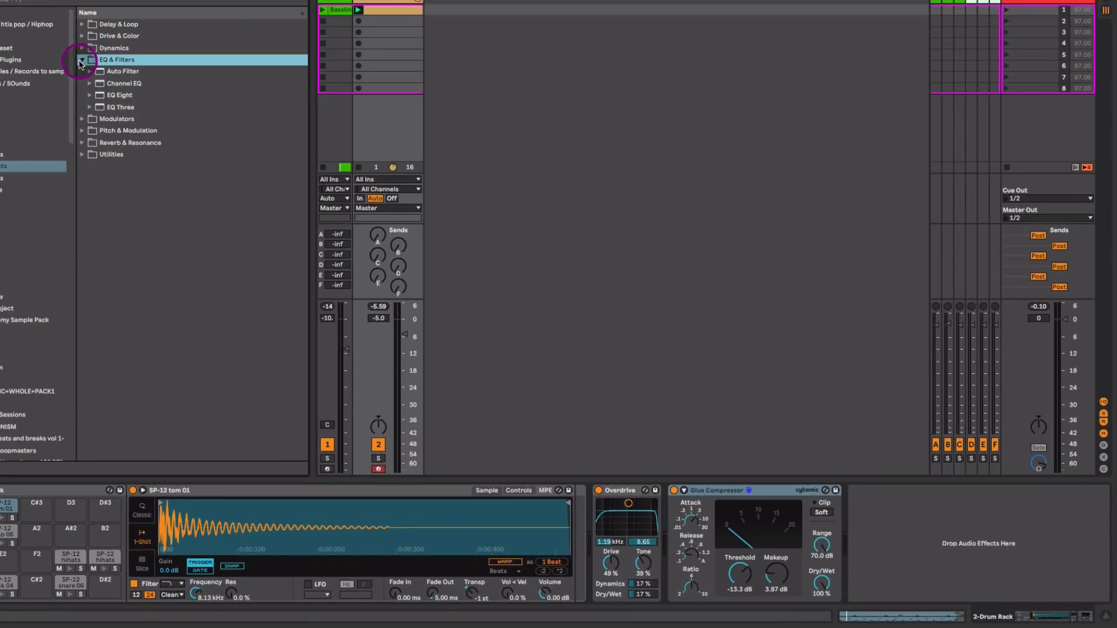
left_click(112, 72)
left_click_drag(120, 71, 651, 504)
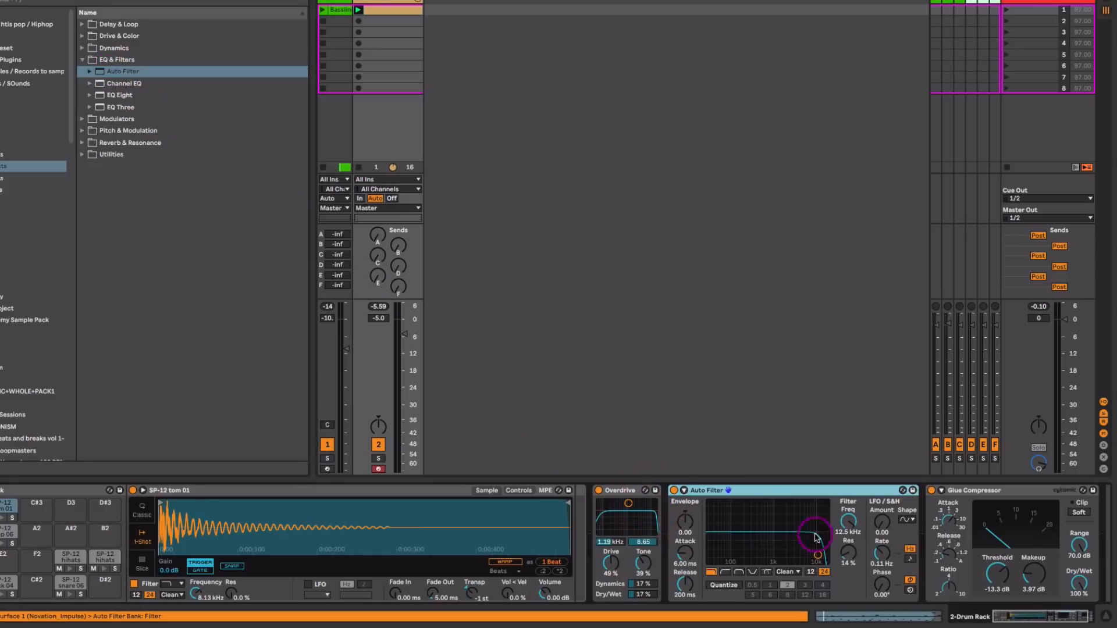
left_click(850, 525)
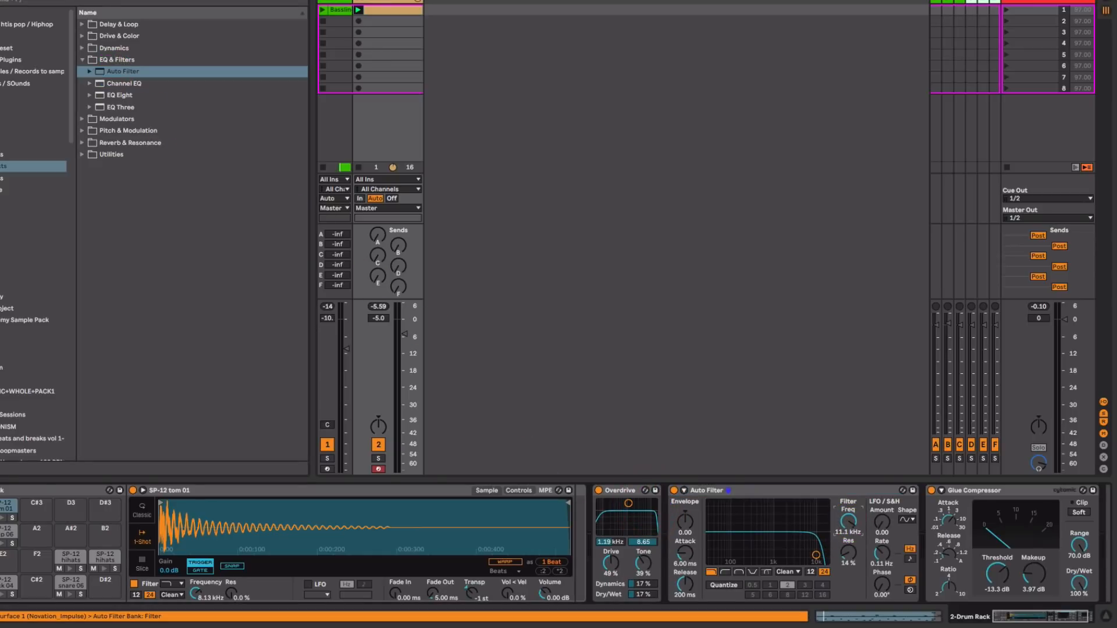
left_click_drag(848, 522, 849, 531)
- Change the Auto Filter's circuit to OSR with 1.71 dB drive, and set its frequency to 11.1 kHz during playback
left_click(787, 571)
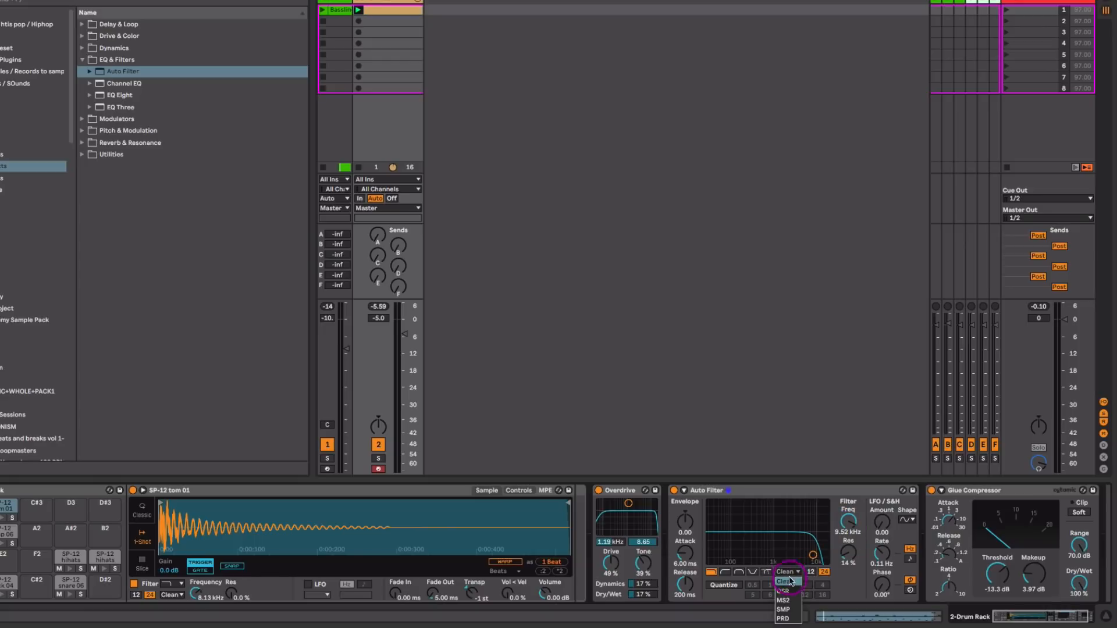
left_click(783, 591)
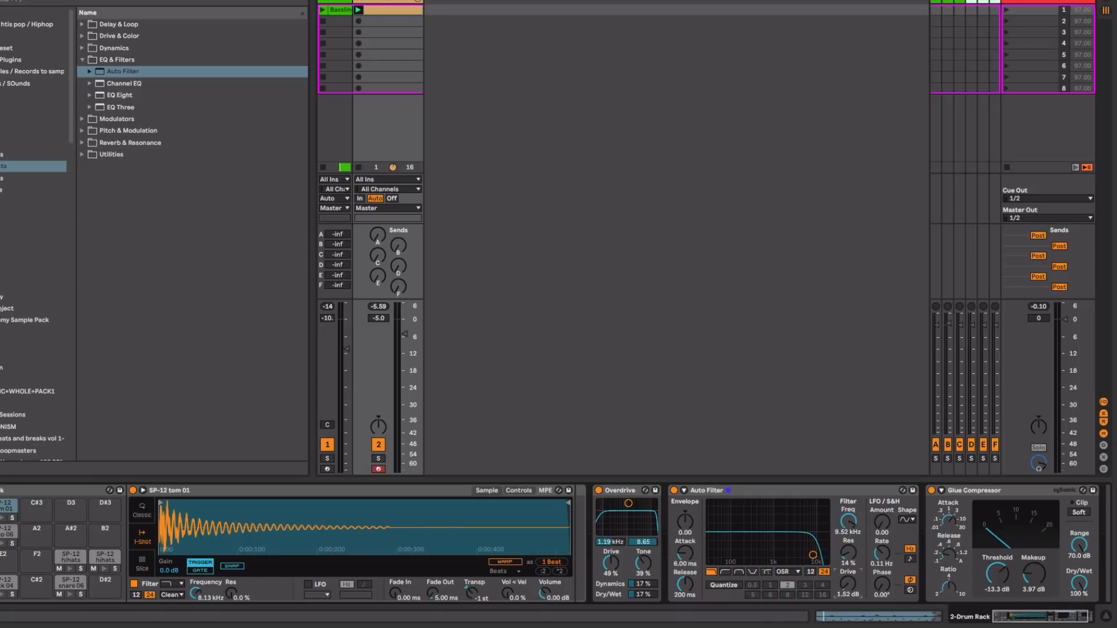
left_click_drag(847, 586, 848, 583)
key("space")
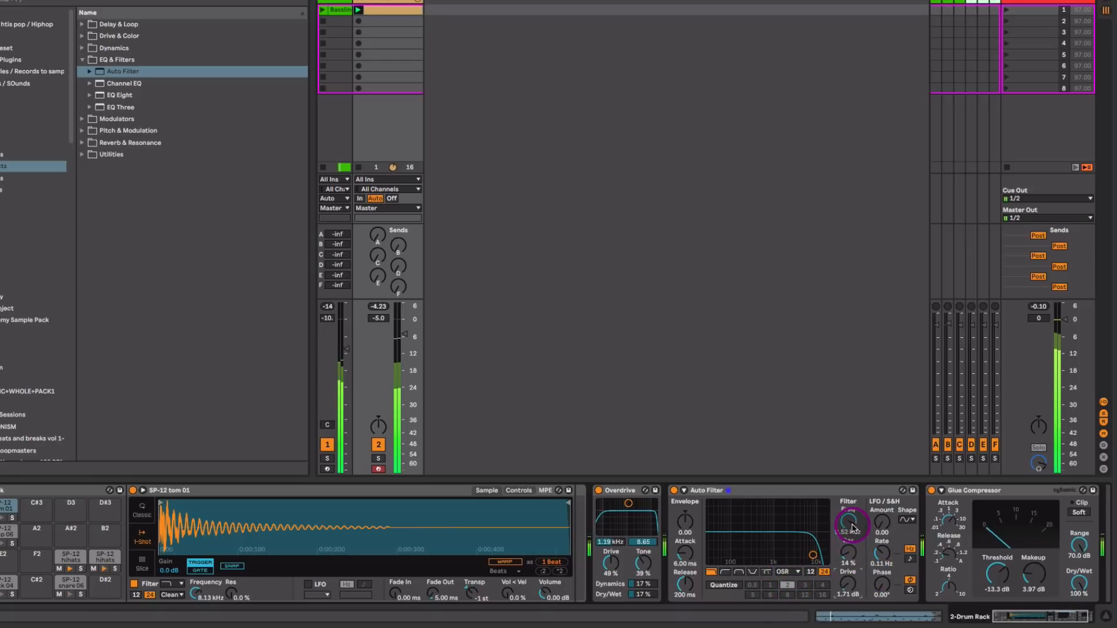
left_click_drag(851, 528, 851, 524)
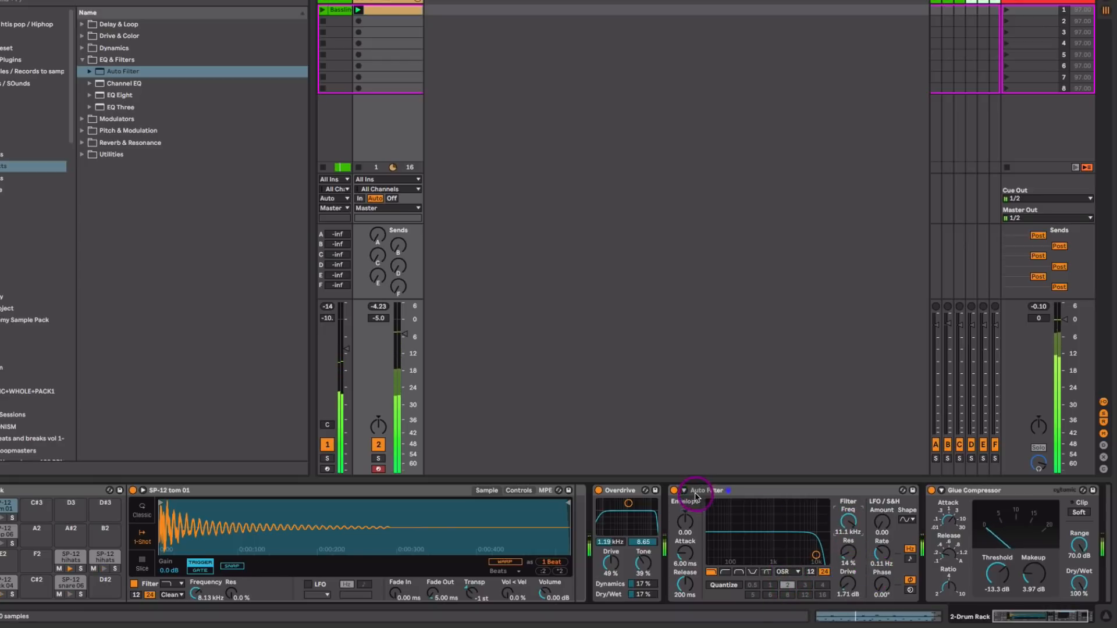
- Compare the drums with the Auto Filter off and on, and raise its drive to 3.62 dB
left_click(673, 491)
left_click(674, 490)
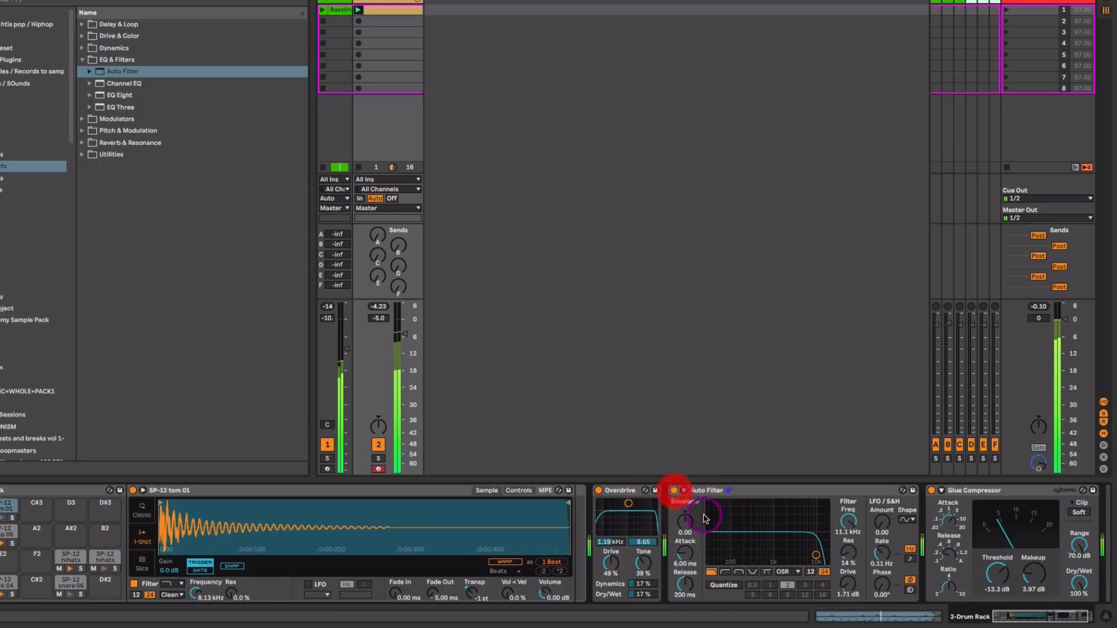
left_click_drag(847, 586, 844, 590)
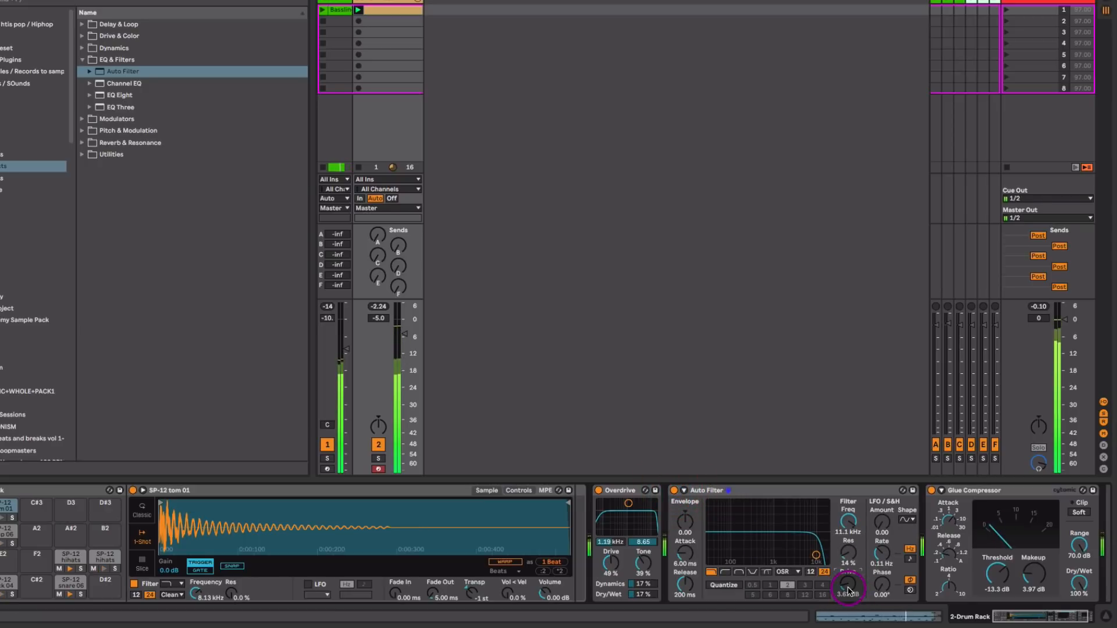
- Set the Glue Compressor's threshold to -11.1 dB and makeup to 3.33 dB, and enable its soft clipping
left_click_drag(994, 589, 995, 579)
left_click_drag(1033, 576, 1034, 580)
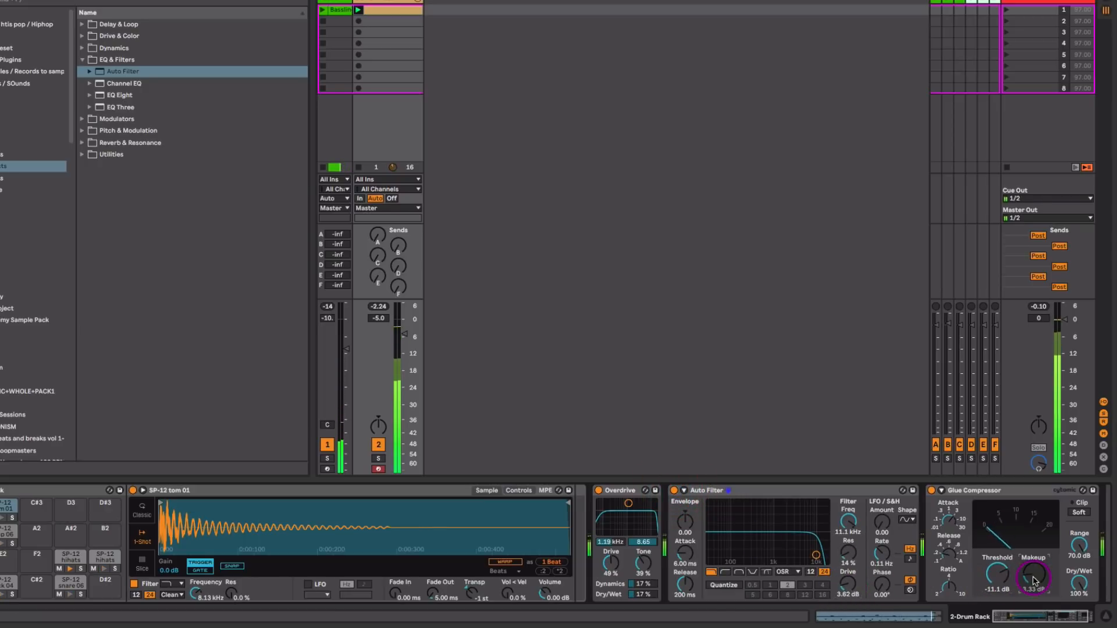
left_click(1079, 512)
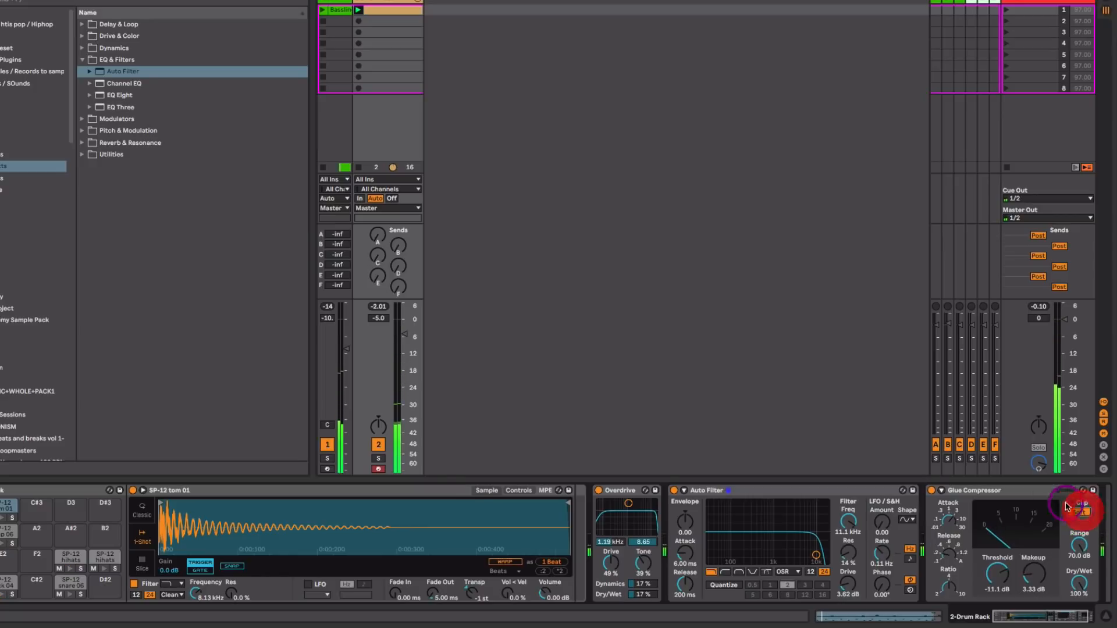
- Fold the Auto Filter, add an EQ Eight after the Glue Compressor and enable its band 6
left_click(1040, 491)
double_click(856, 491)
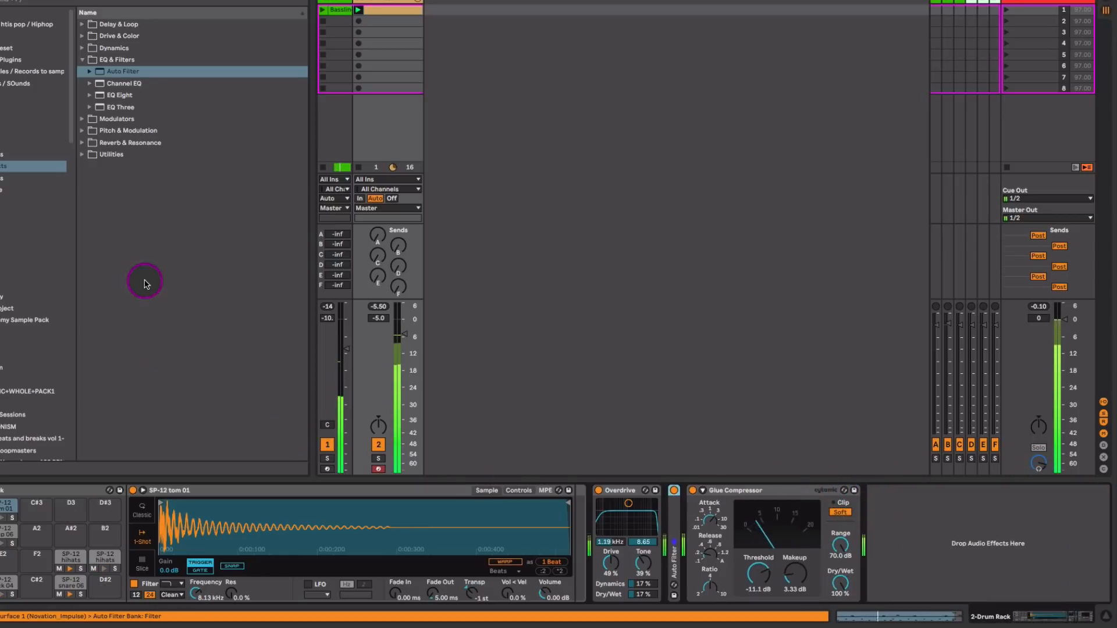
left_click_drag(119, 95, 972, 531)
left_click(992, 597)
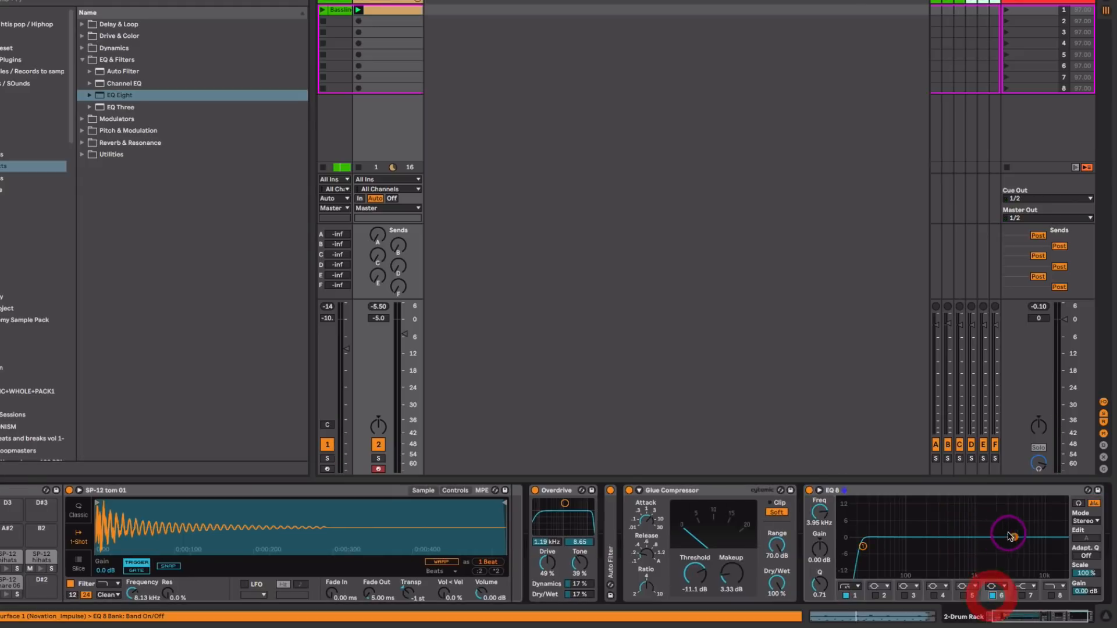
- Cut EQ Eight band 6 by 3.84 dB at 1.78 kHz and set the Drum Rack track's volume to -6.0 dB
left_click_drag(1014, 540, 991, 547)
left_click_drag(404, 334, 404, 338)
scroll(706, 527, "right", 3)
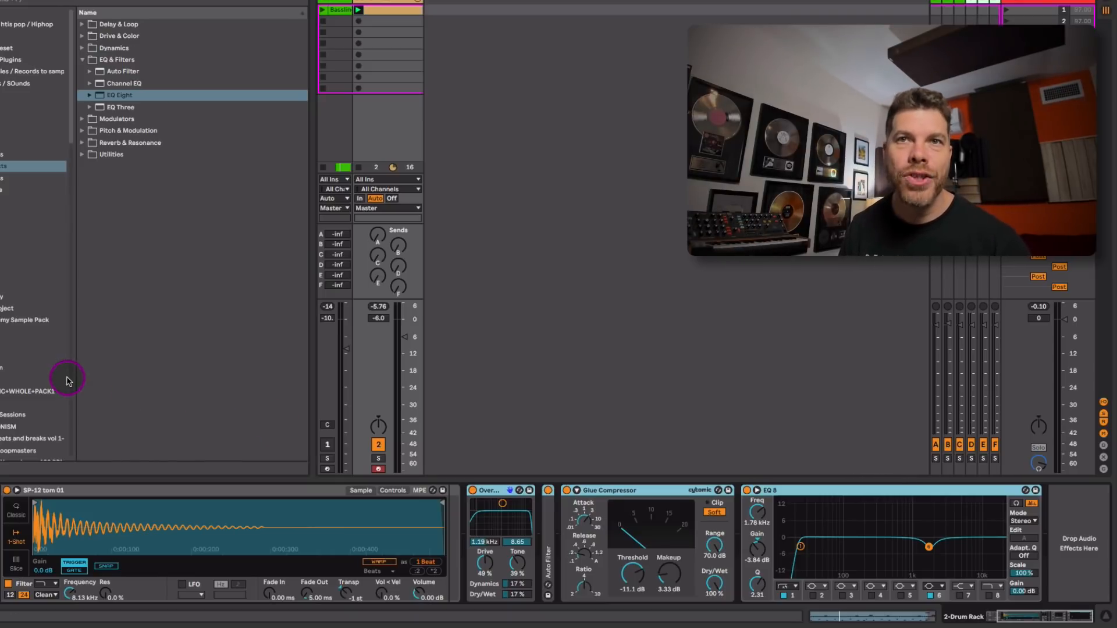
- Open the EGG_SHAKER folder of 80_BPM WAV loops in the PERCUSSIONISM sample pack's tambourine and shaker loops
scroll(61, 349, "down", 3)
left_click(28, 322)
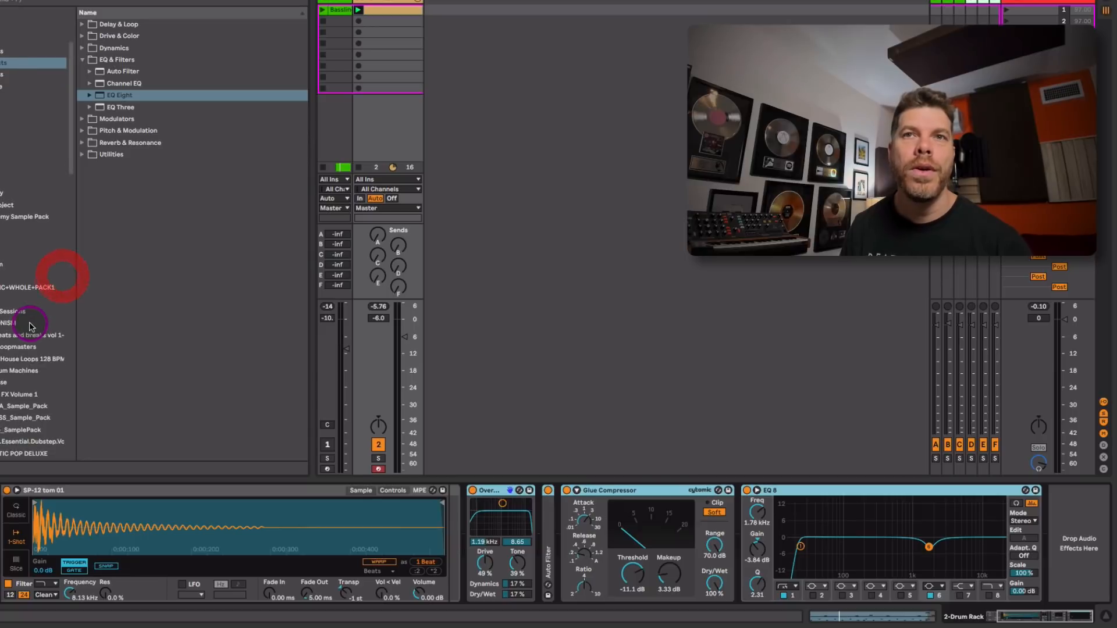
left_click(84, 61)
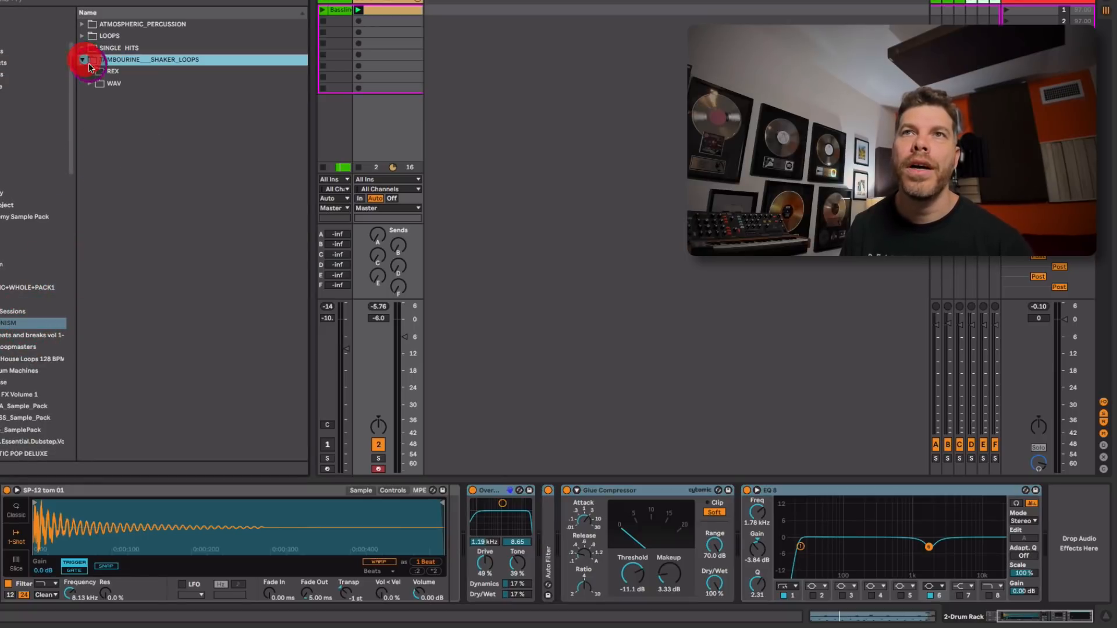
left_click(90, 84)
left_click(97, 96)
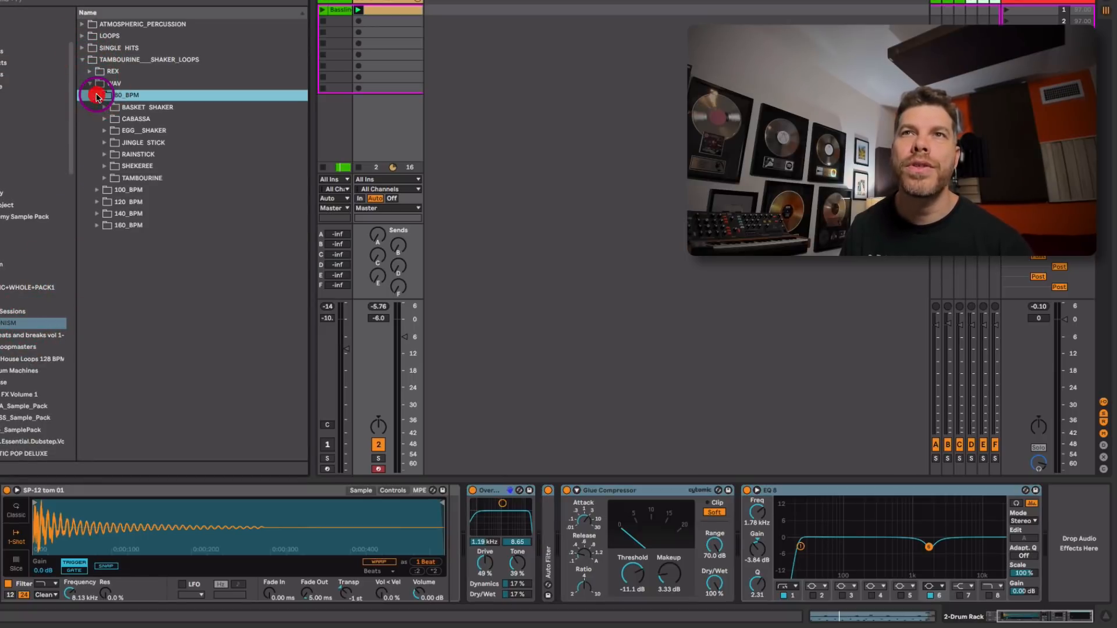
left_click(105, 130)
- Preview the egg shaker loops, then launch PC_80_EGGSHAKER3.WAV on a new audio track at a volume of -12.0 dB
left_click(136, 167)
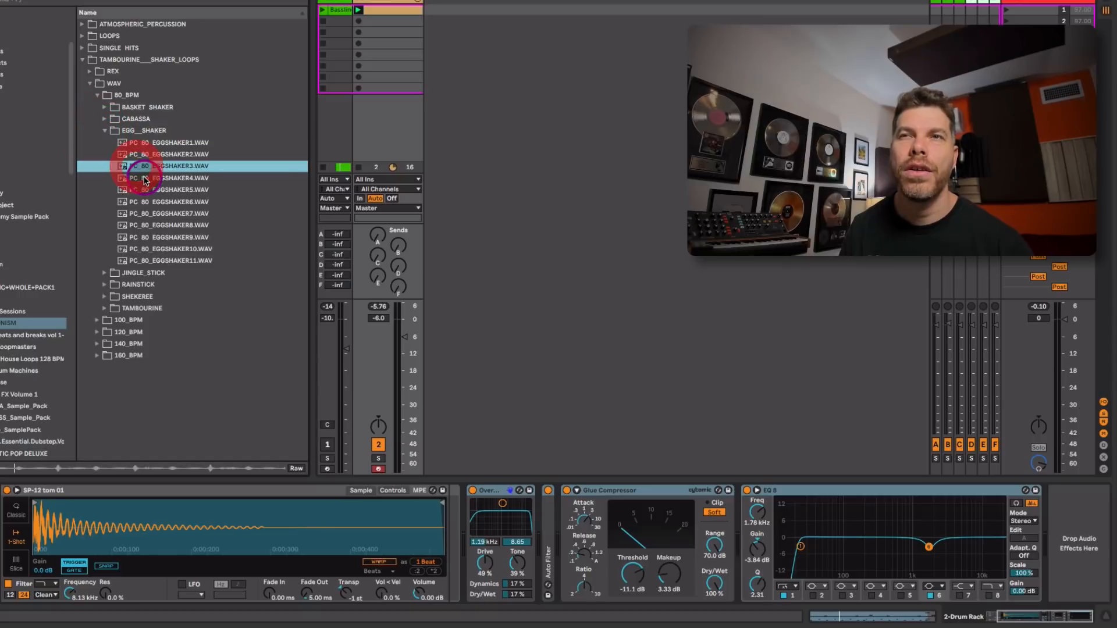
left_click(149, 178)
left_click(152, 167)
left_click_drag(153, 167, 454, 13)
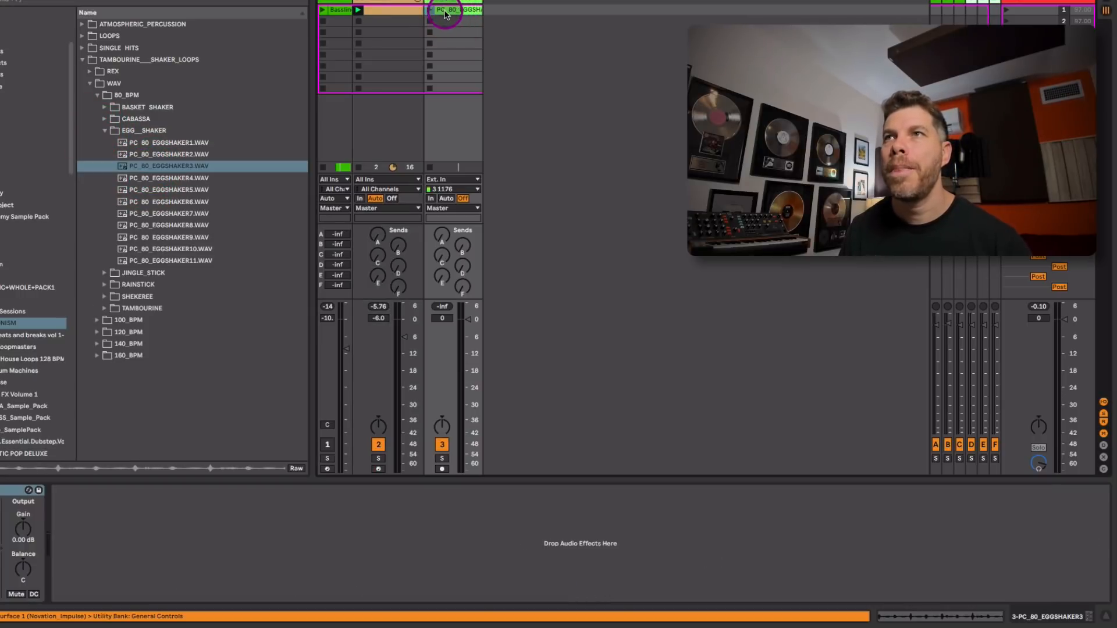
left_click(427, 11)
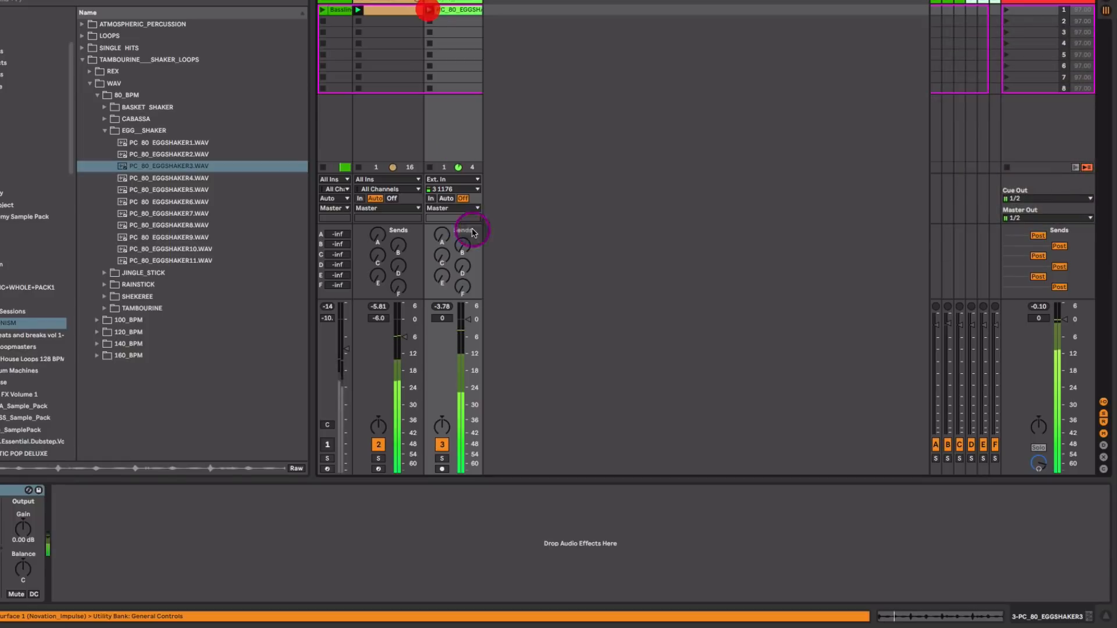
left_click_drag(467, 320, 468, 354)
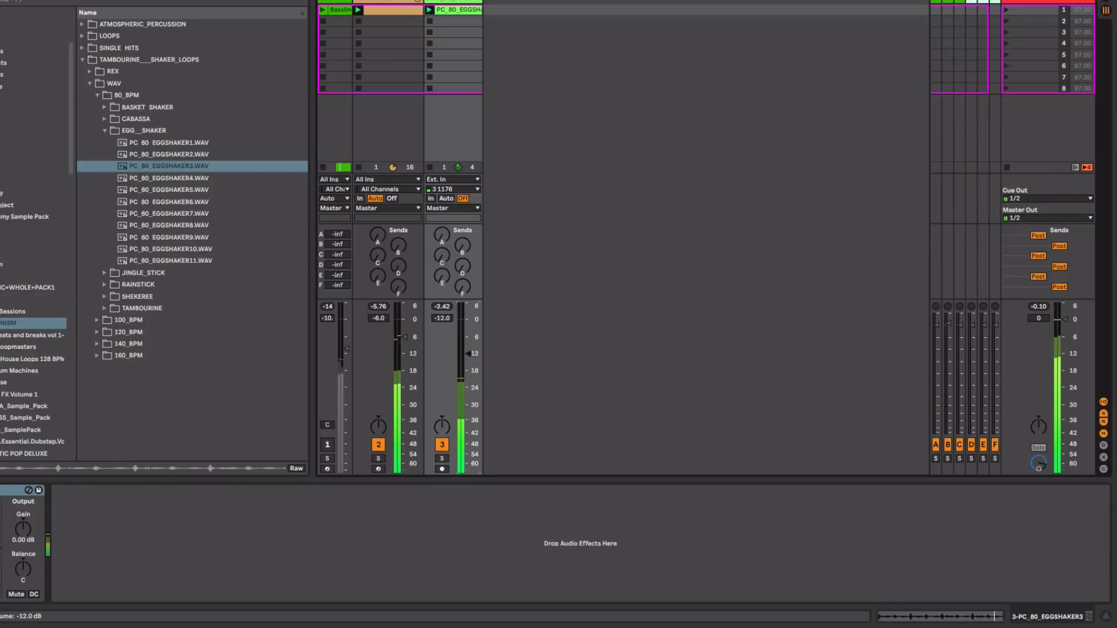
- Add an Auto Pan from Pitch & Modulation to the egg shaker track and solo the track
left_click(14, 64)
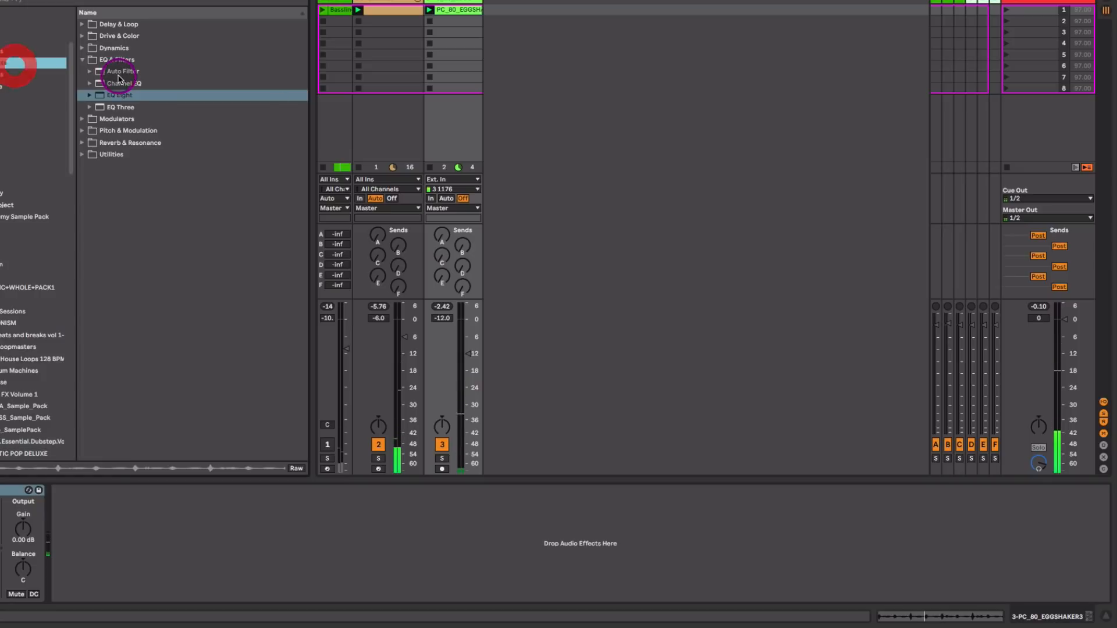
left_click(82, 129)
left_click_drag(123, 95, 451, 100)
left_click(442, 458)
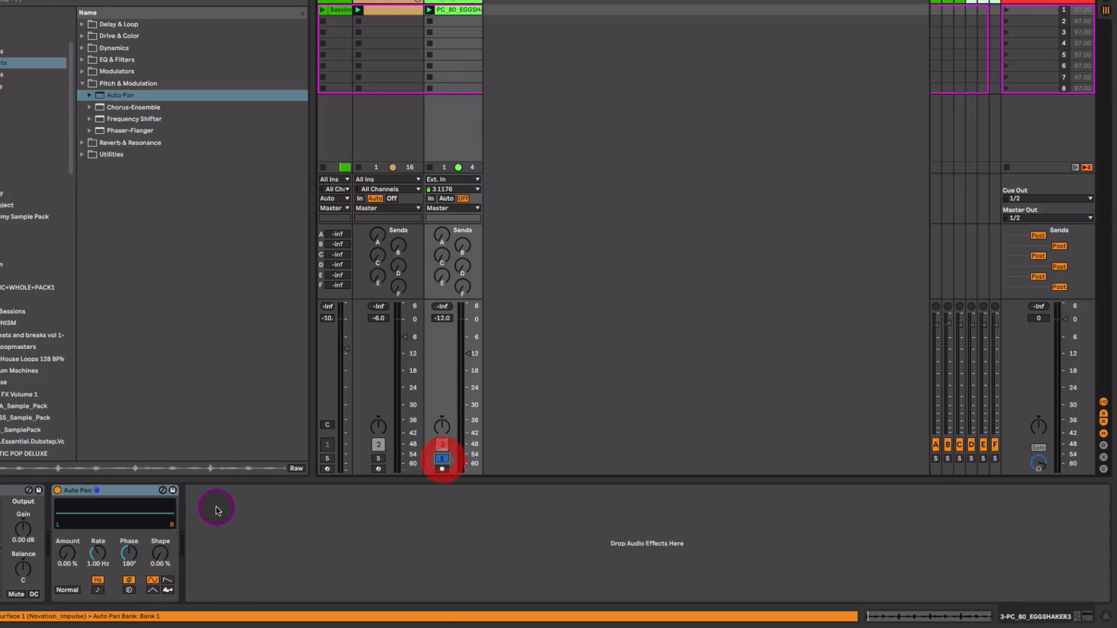
- Set the Auto Pan's amount to 42.9% and its tempo-synced rate to 3/16
left_click_drag(67, 553, 67, 522)
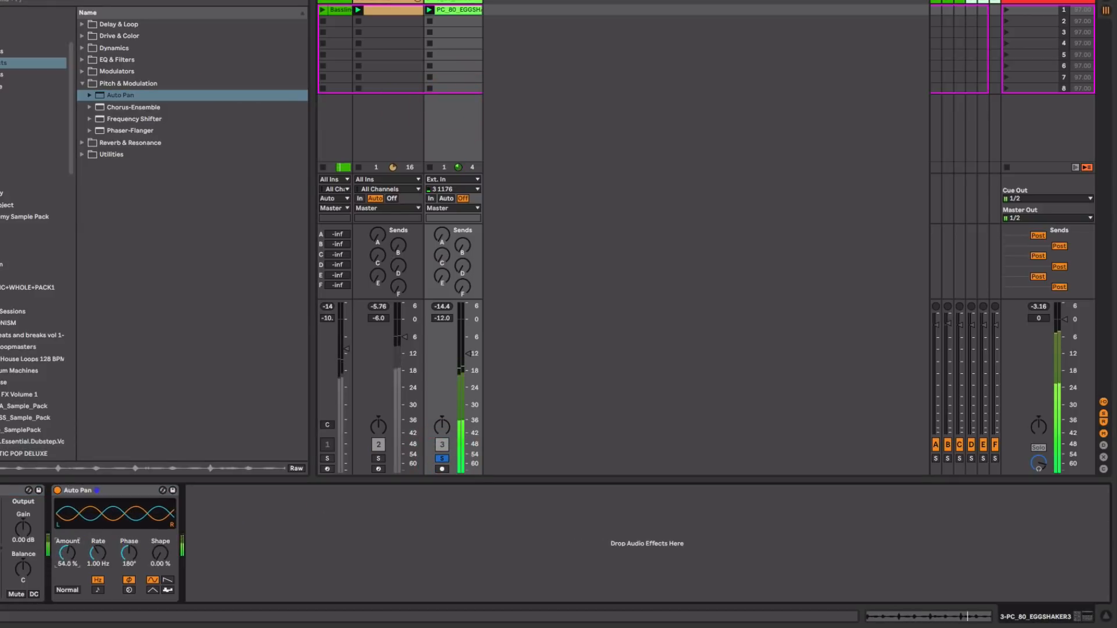
left_click(99, 591)
left_click_drag(95, 555, 65, 561)
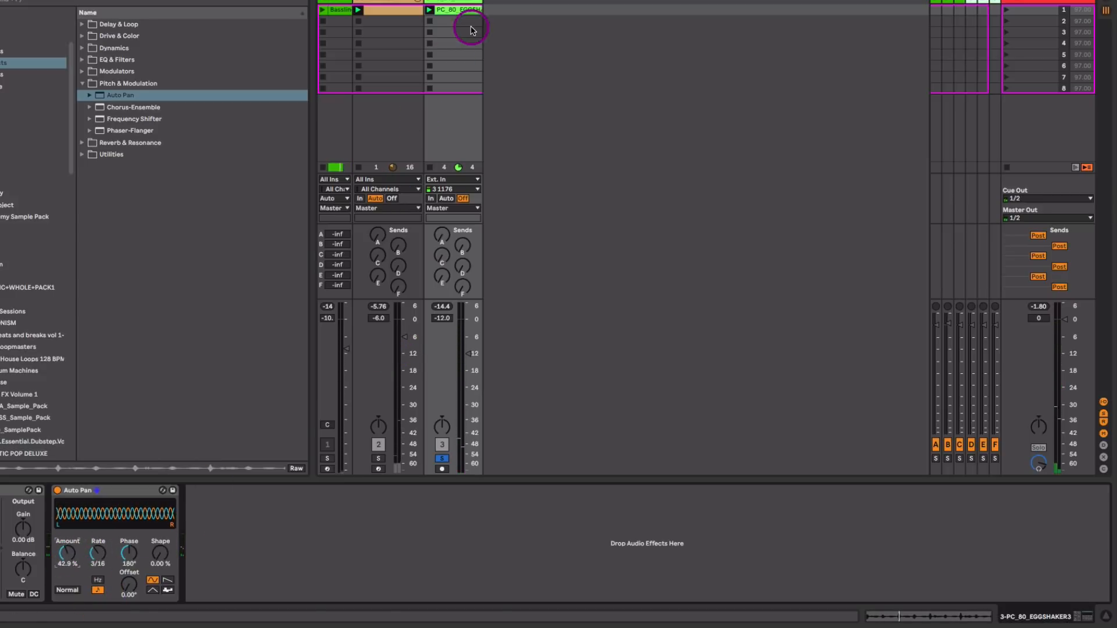
- Open the egg shaker clip, select its whole waveform and quantize it to 1/16
double_click(462, 9)
left_click(372, 322)
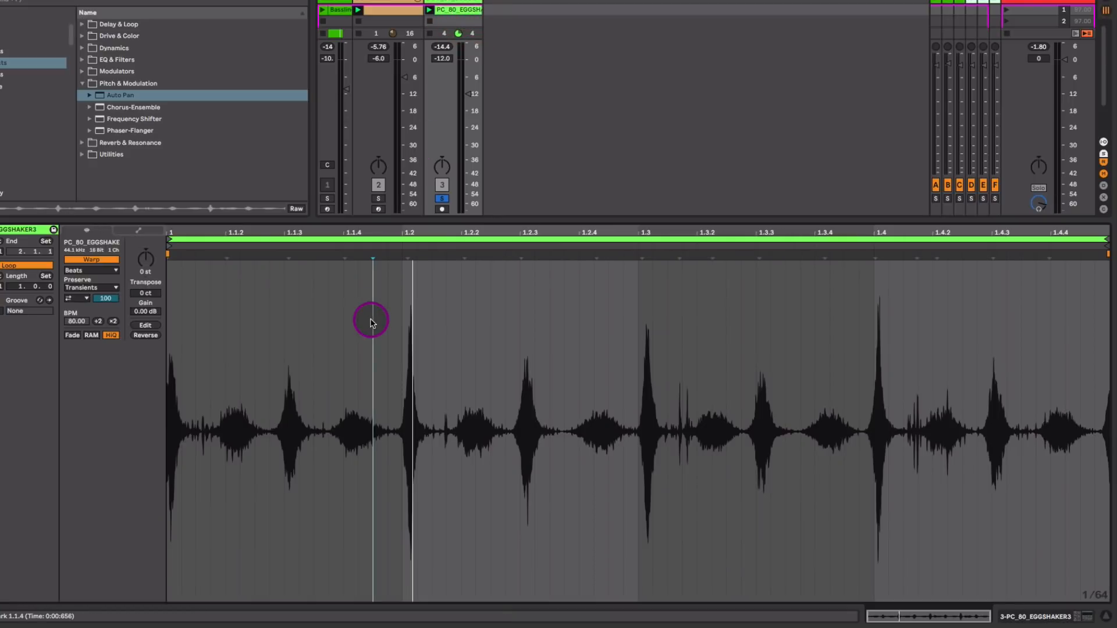
key("ctrl+a")
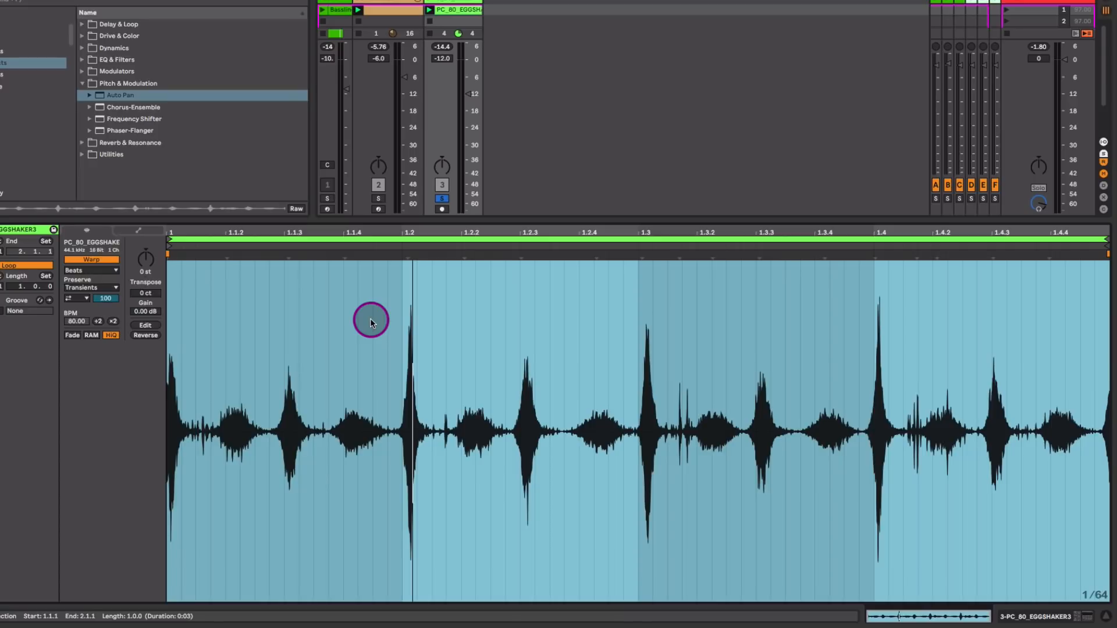
key("ctrl+i")
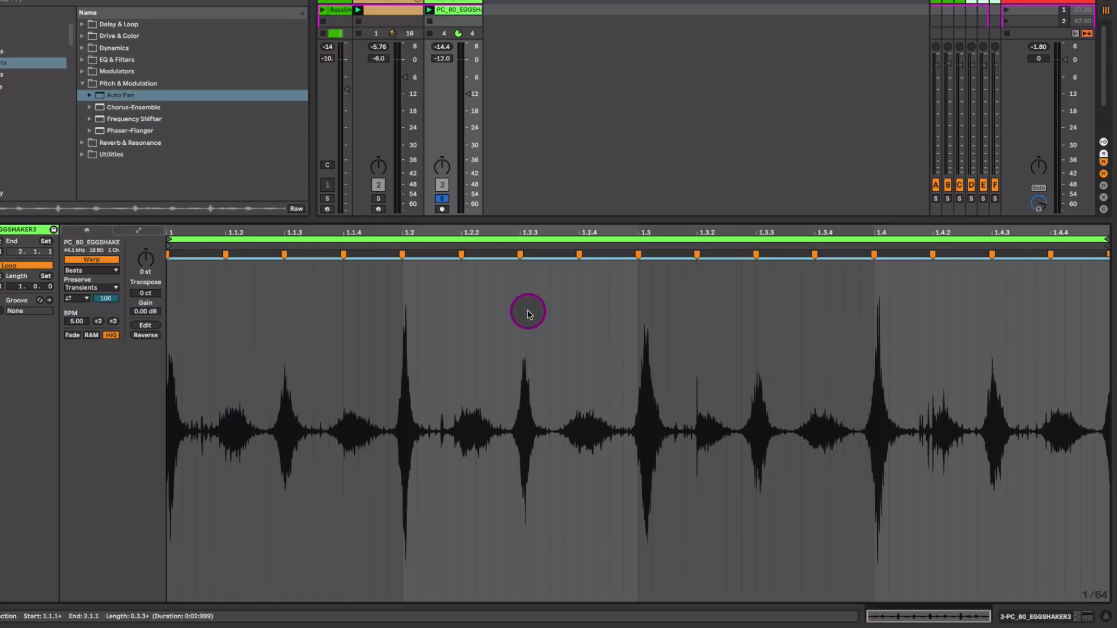
key("ctrl+shift+u")
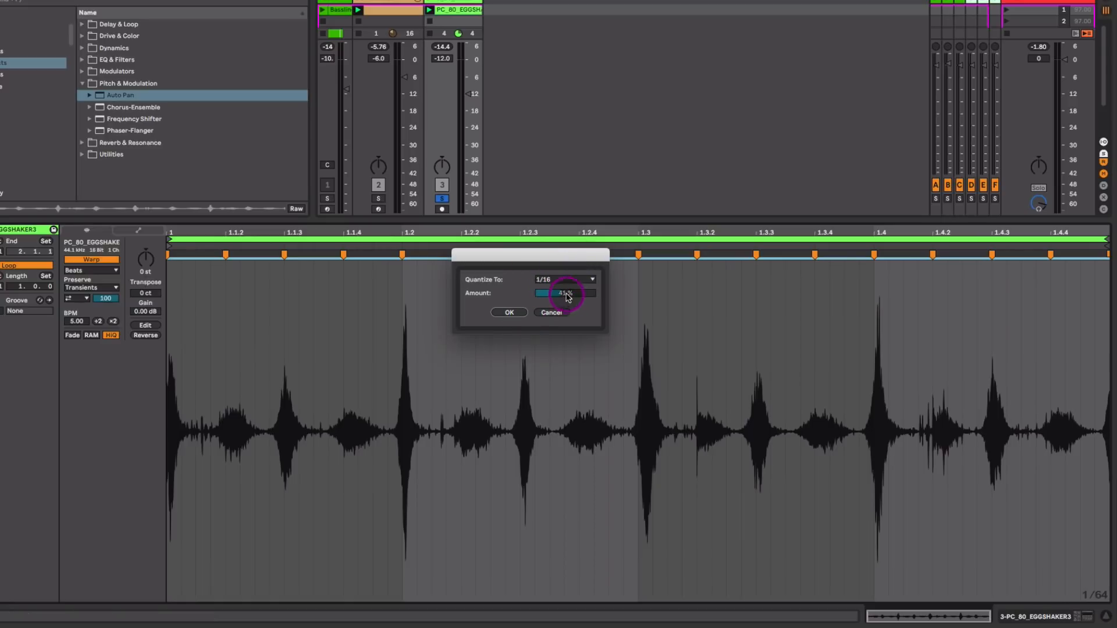
left_click(518, 316)
- Turn off transient looping in the egg shaker clip's Beats warp mode and lower its transient envelope to 49
key("space")
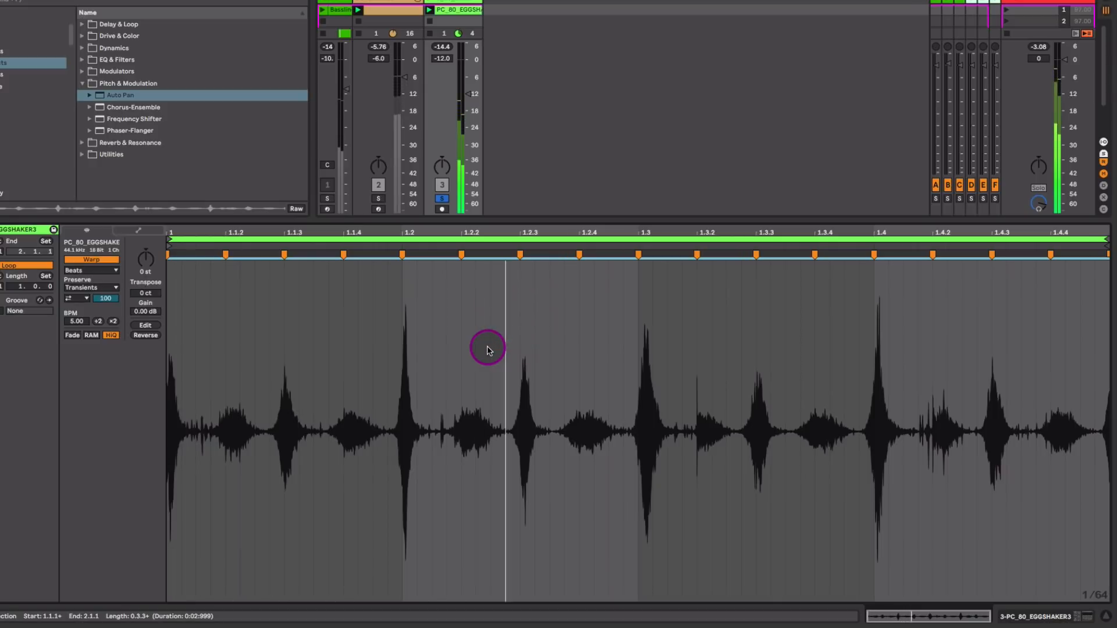
key("space")
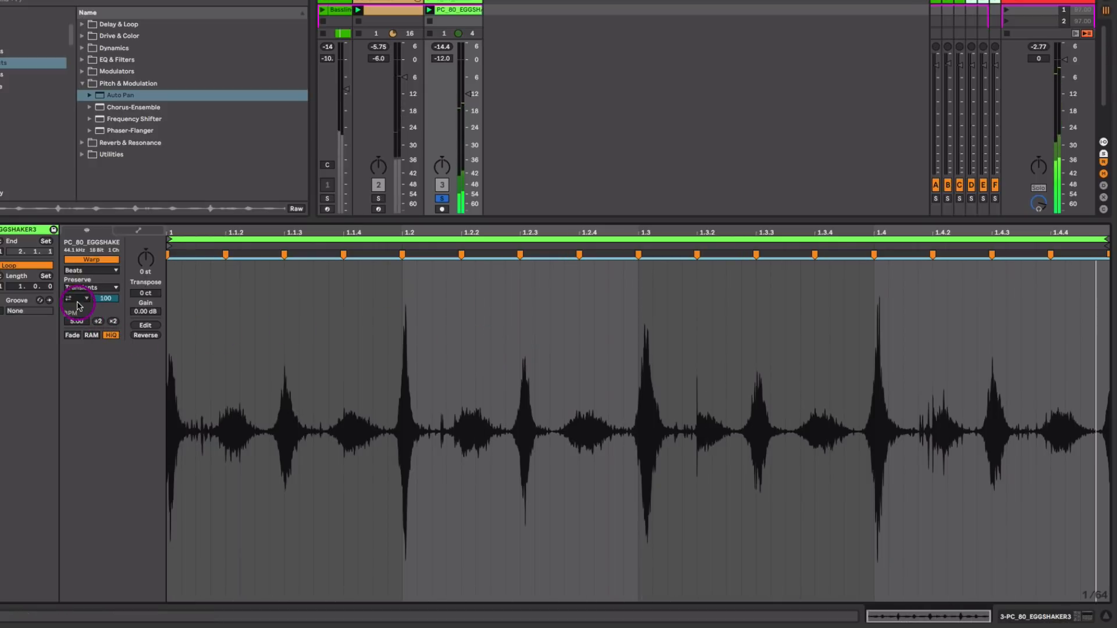
left_click(78, 300)
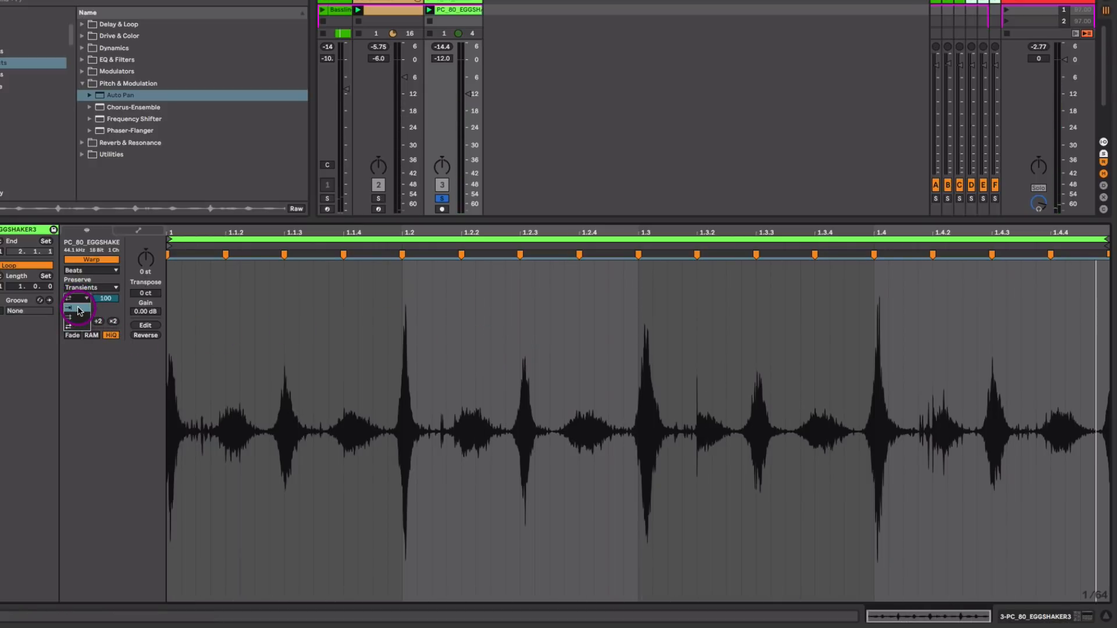
left_click(79, 309)
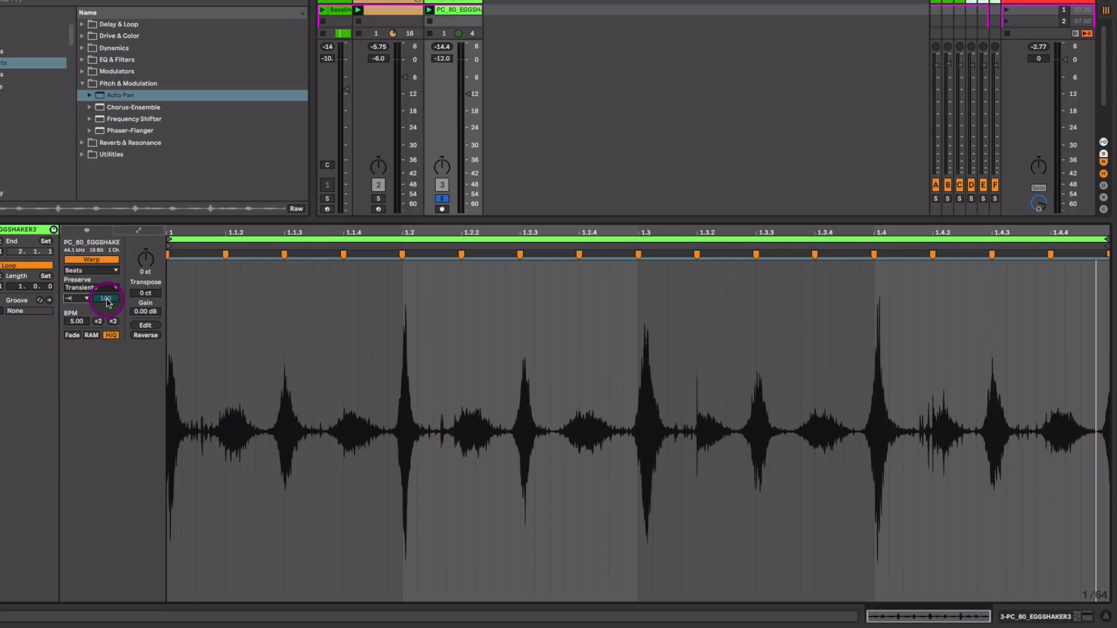
left_click_drag(107, 302, 107, 332)
key("space")
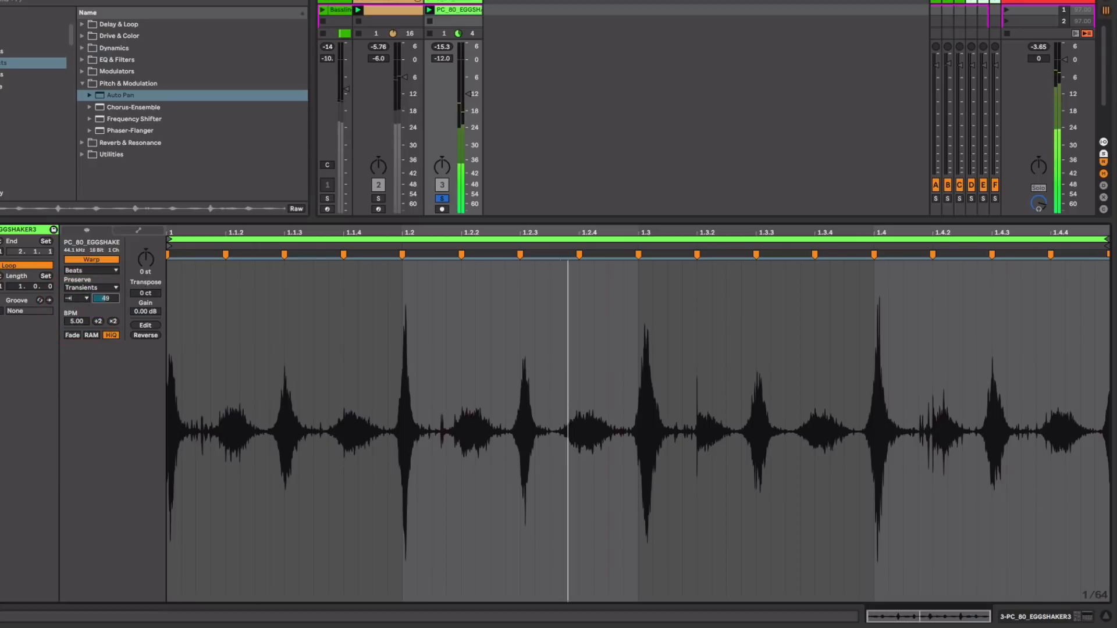
key("shift+Tab")
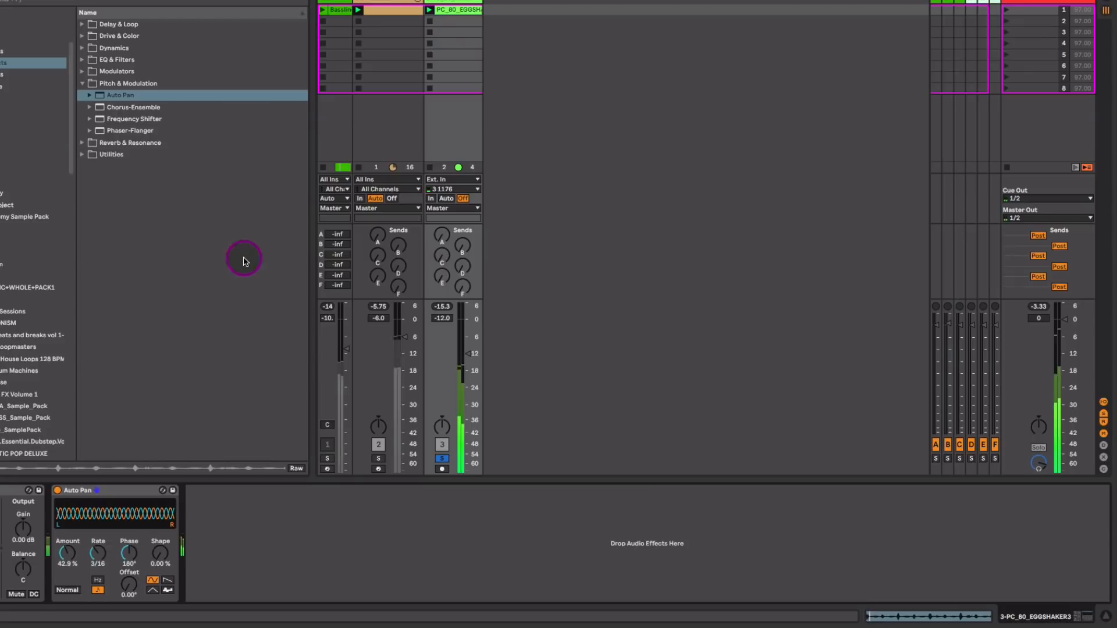
- Unsolo the egg shaker track, compare the mix with and without it, and lower its volume to -14.9 dB
left_click(443, 447)
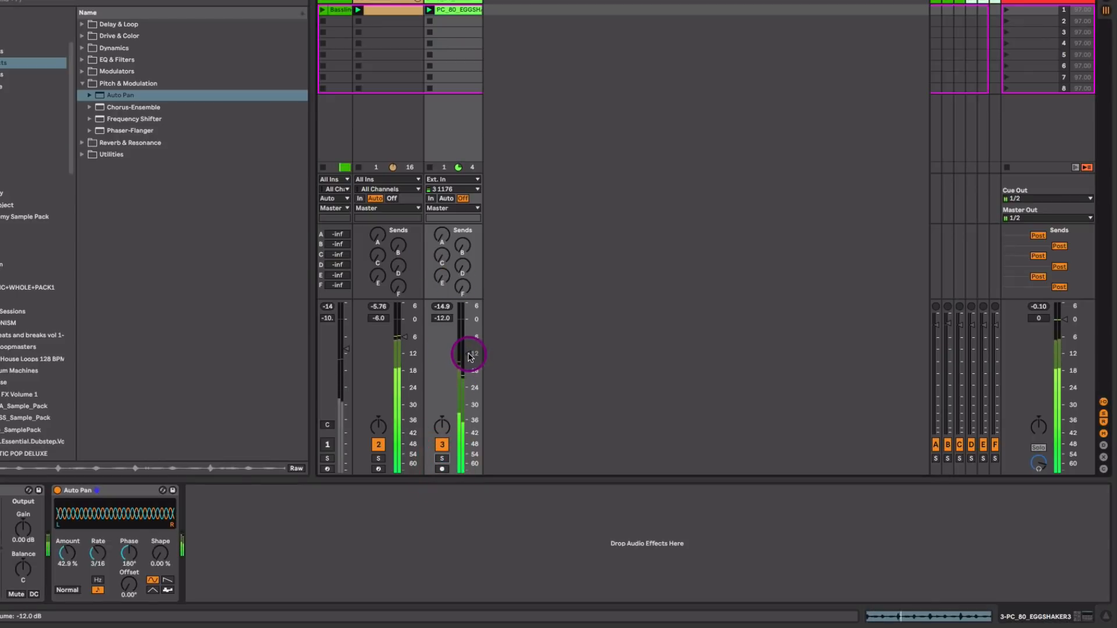
left_click_drag(470, 356, 471, 360)
left_click(444, 446)
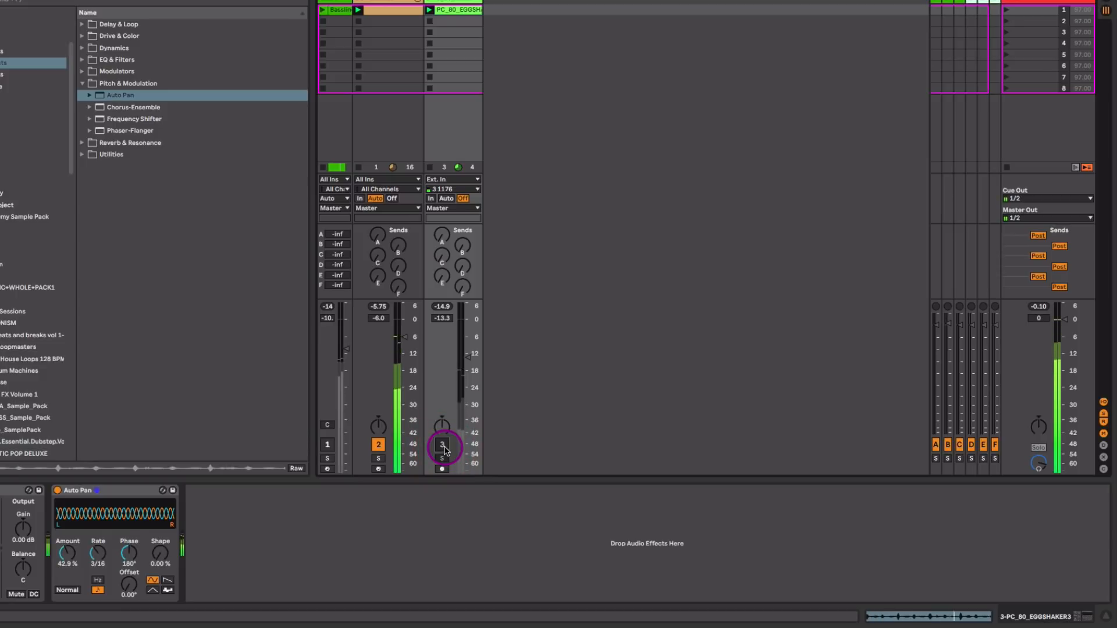
left_click(444, 446)
left_click_drag(469, 358, 461, 369)
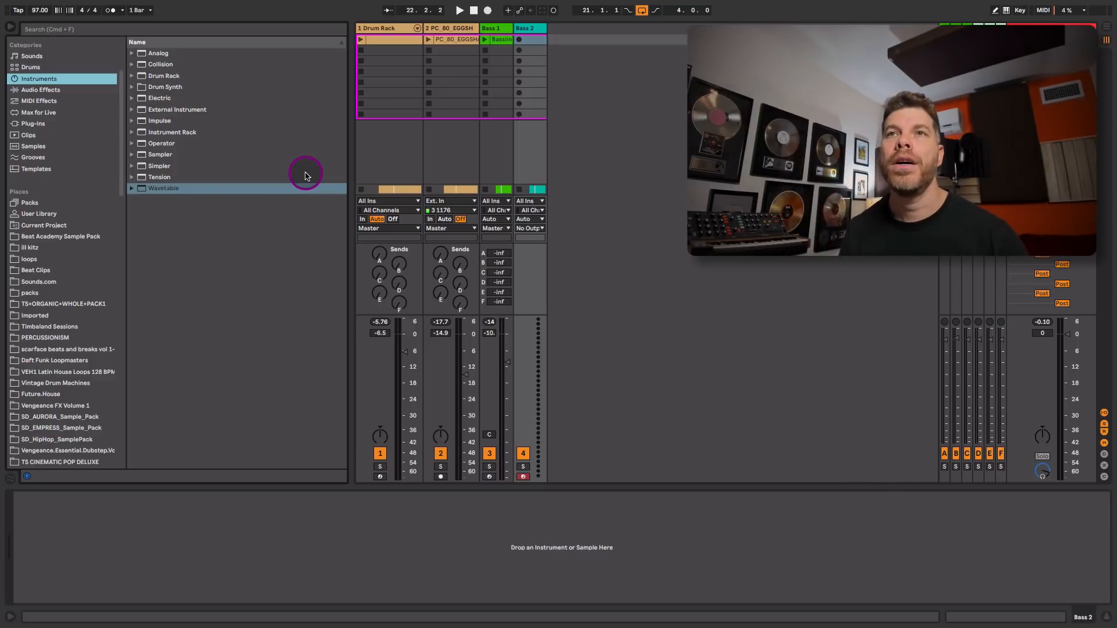
- Load Wavetable on the Bass 2 track and set Osc 1's wavetable position to 68%
left_click_drag(148, 191, 531, 146)
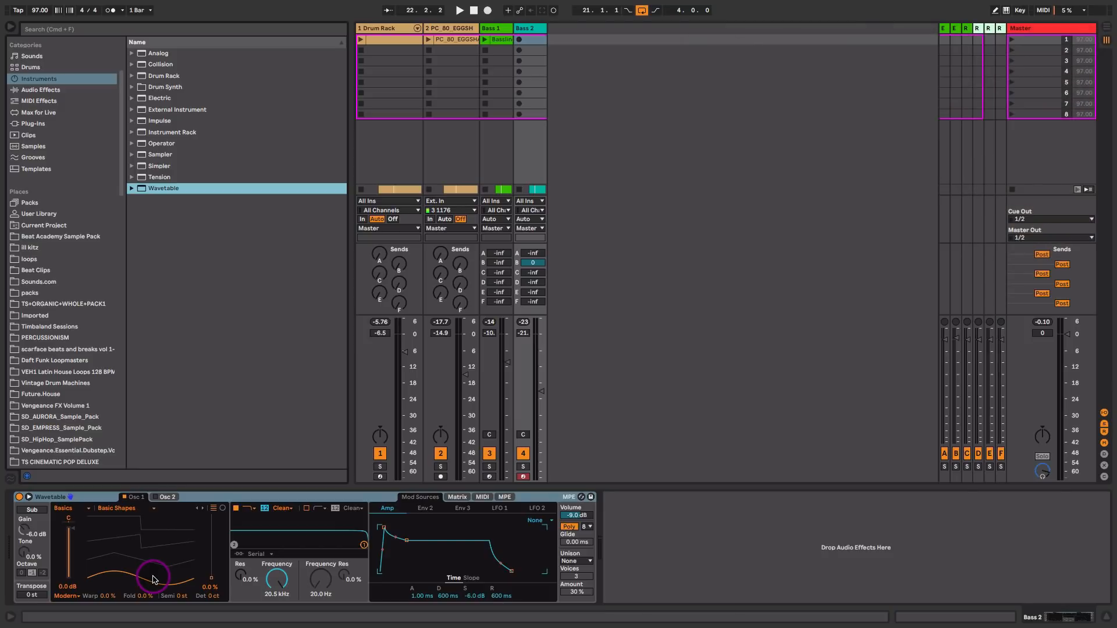
left_click_drag(154, 579, 154, 553)
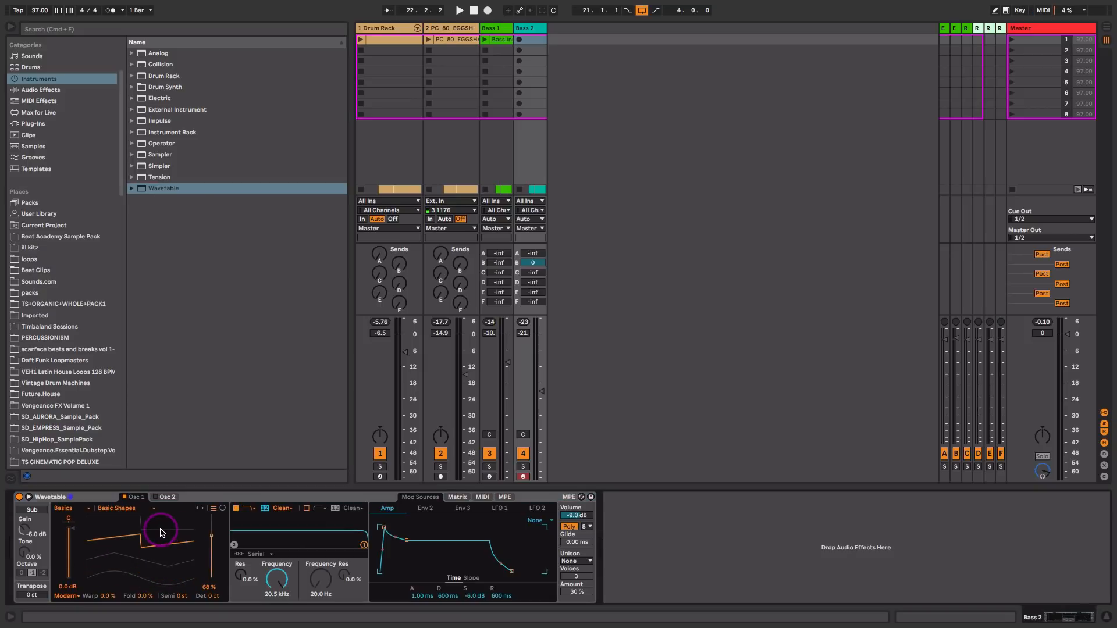
- Enable Osc 2 in Wavetable, set its wavetable position to 69% and tune it to -12 semitones
left_click(156, 498)
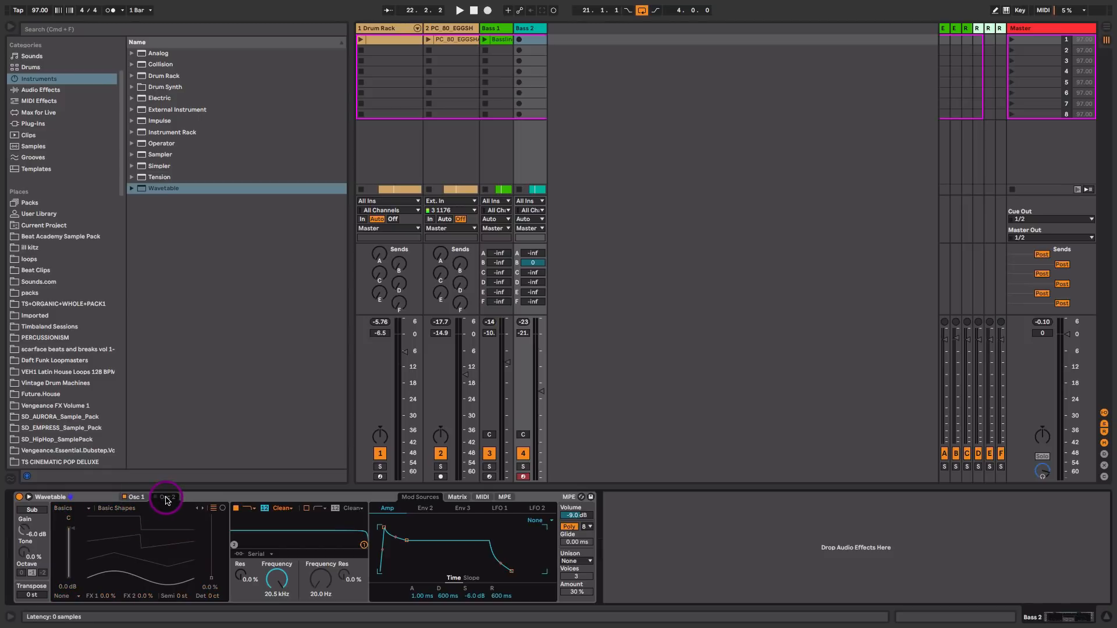
left_click(156, 498)
left_click_drag(157, 566, 157, 532)
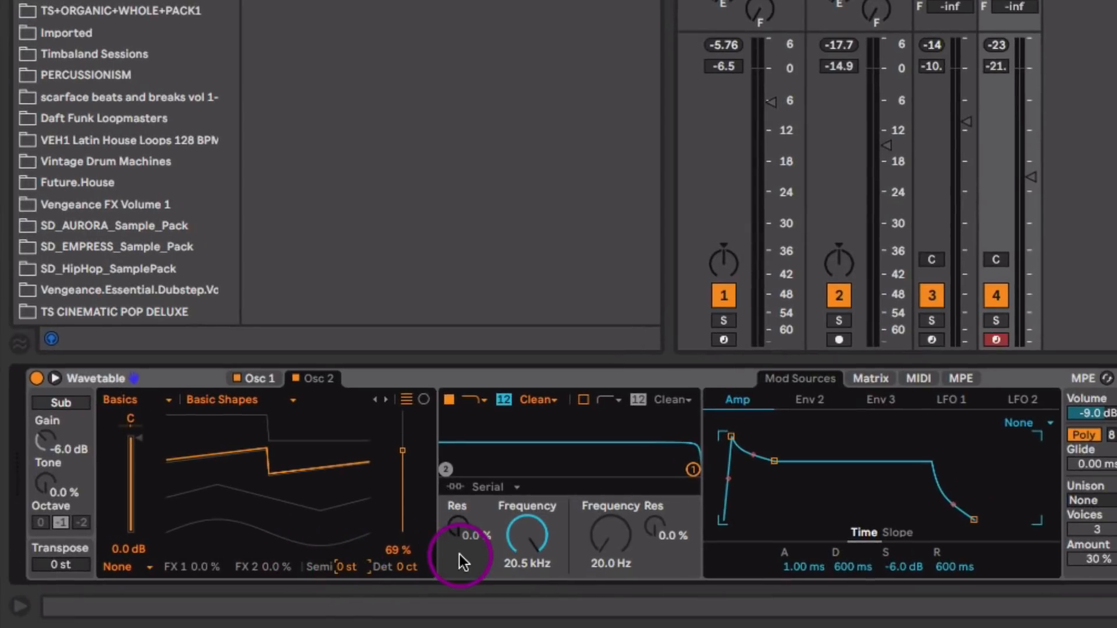
type("-12")
key("Return")
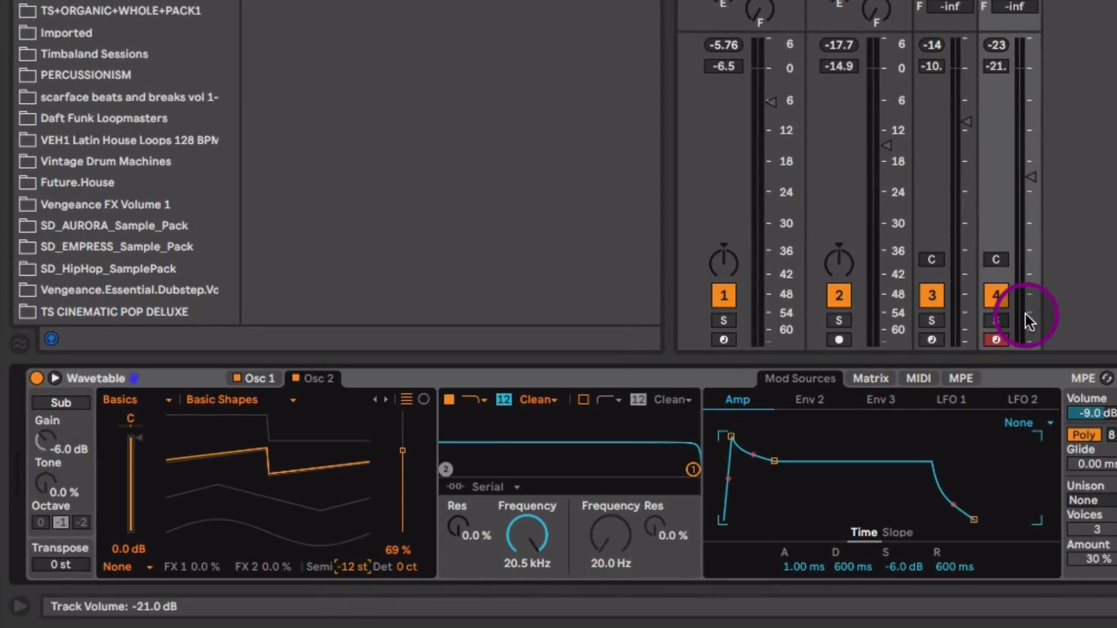
- Solo the Bass 2 track, raise its volume to -6.7 dB and toggle playback
left_click(1002, 319)
left_click_drag(1031, 177, 1030, 106)
key("space")
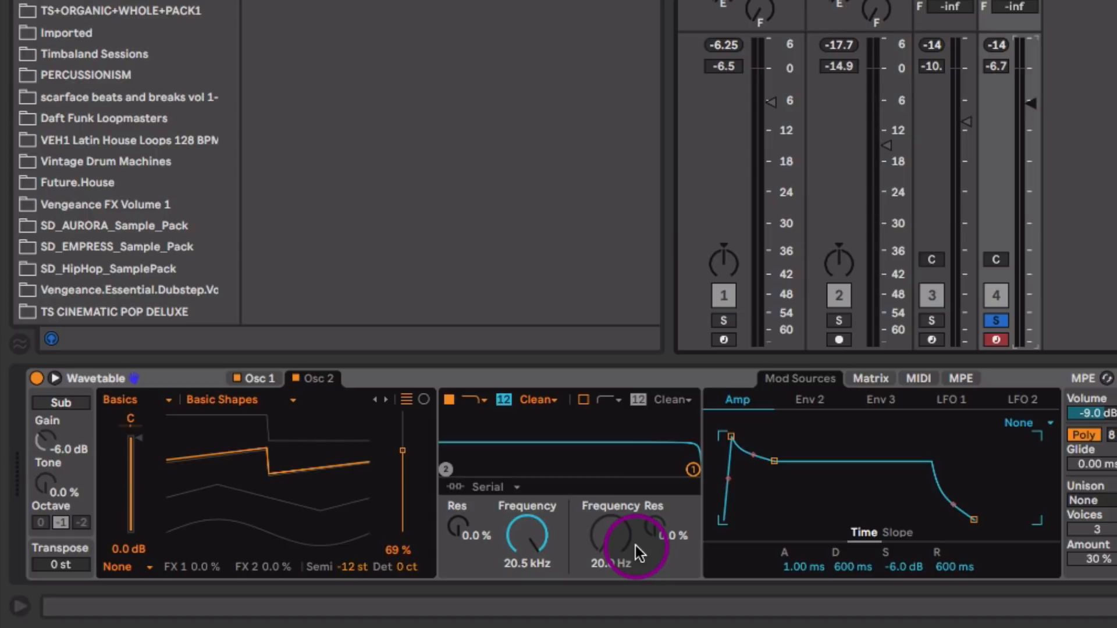
- Set Wavetable's Filter 1 frequency to 42.7 Hz and its resonance to 62%
left_click_drag(526, 534, 458, 531)
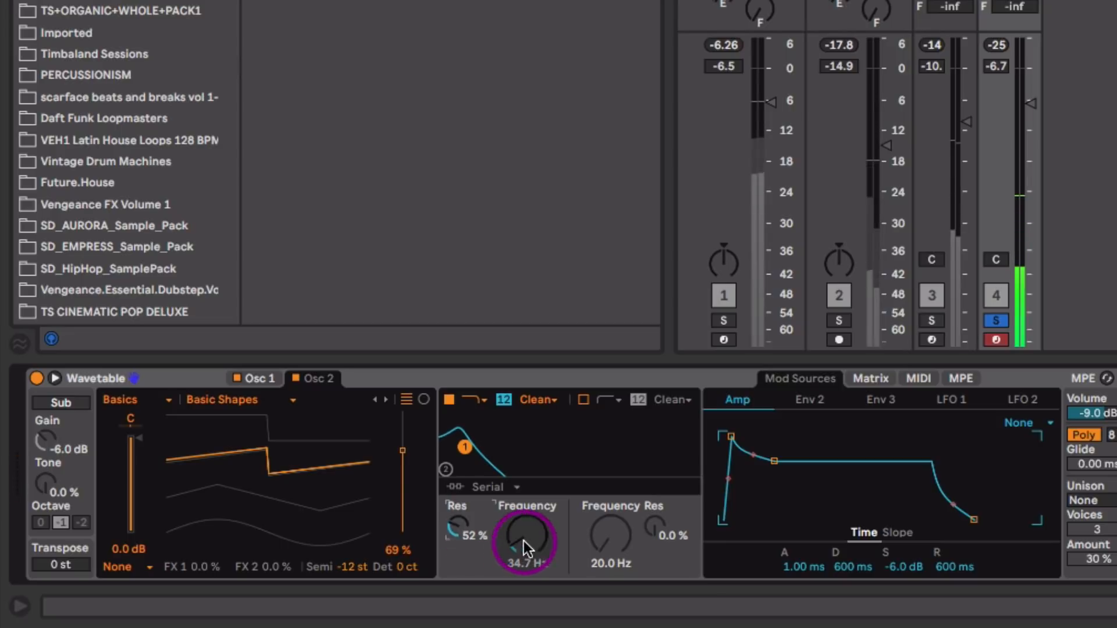
left_click_drag(524, 541, 524, 542)
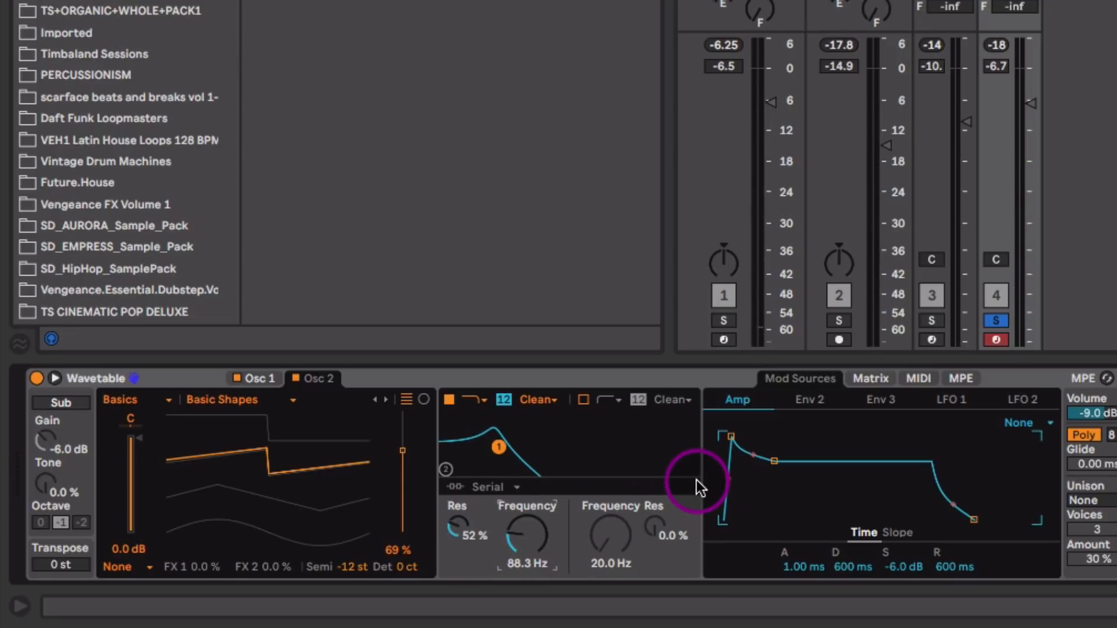
left_click_drag(494, 453, 473, 442)
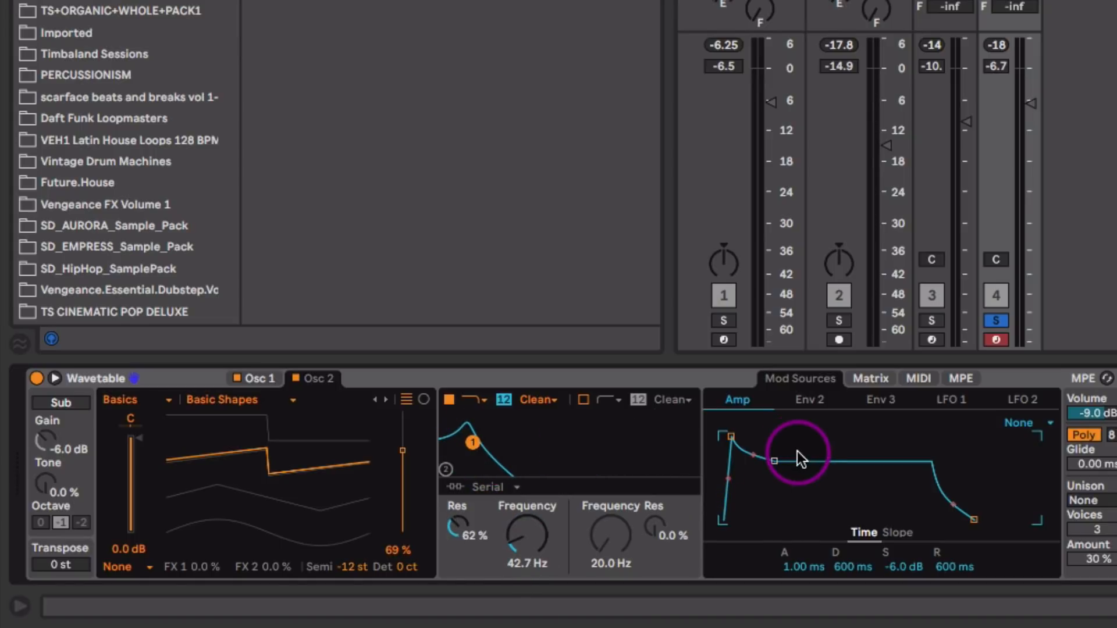
- Modulate Filter 1's frequency with Env 2 in Wavetable's modulation matrix and return to the modulation sources
left_click(867, 379)
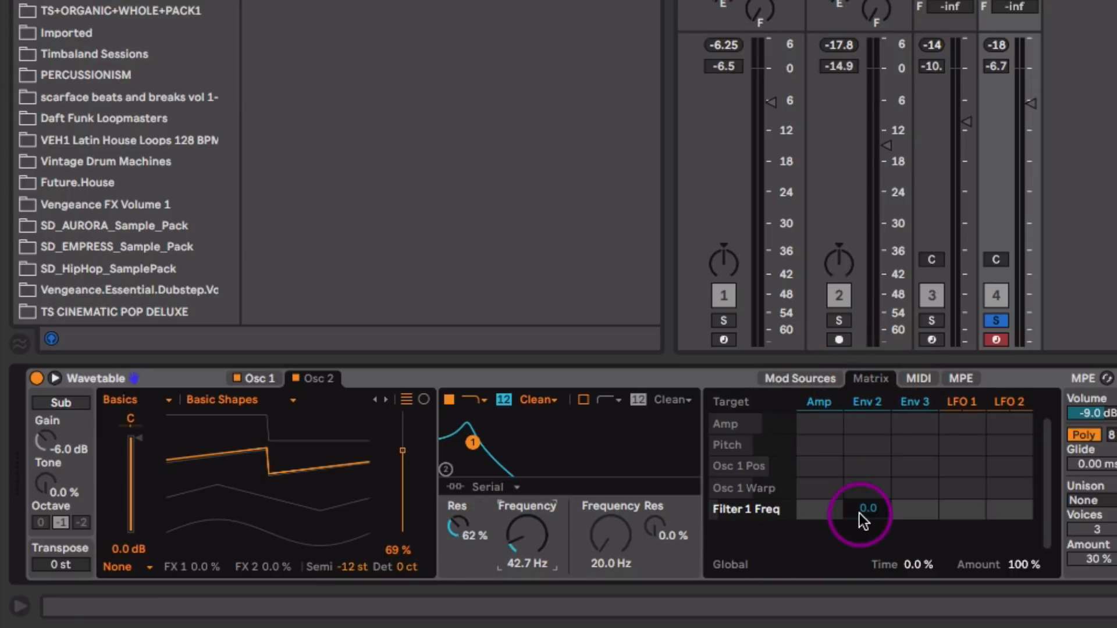
mouse_move(860, 513)
left_mouse_down()
mouse_move(862, 488)
mouse_move(865, 516)
left_mouse_up()
left_click(800, 378)
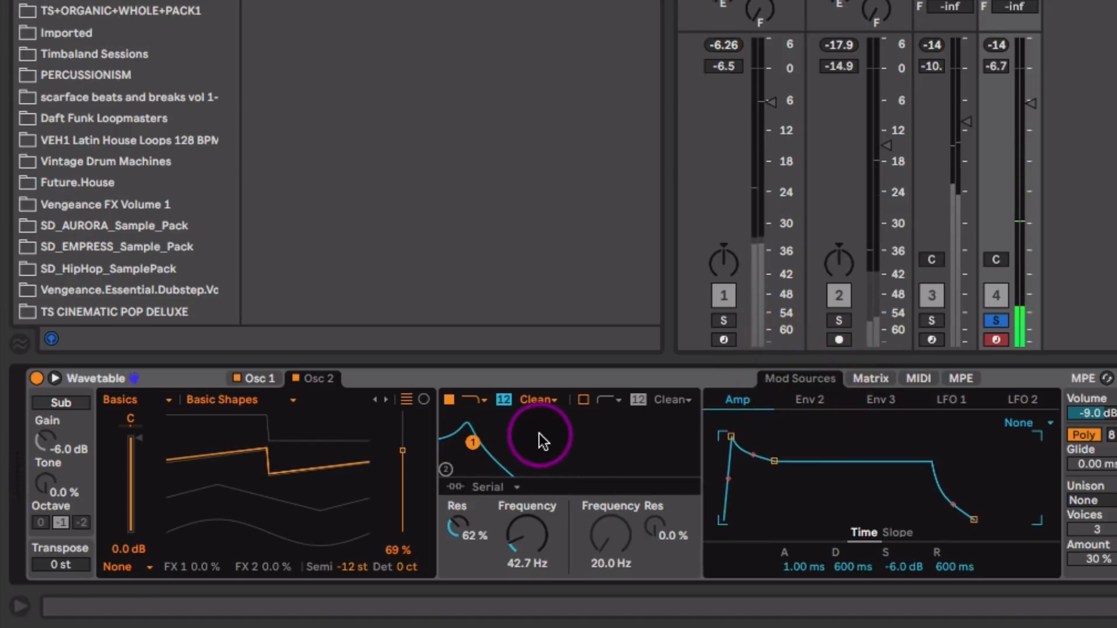
- Set Filter 1's resonance to 90% and shape Env 2 with a 20.0 s decay, 12% sustain and 4.68 s release
mouse_move(459, 529)
left_mouse_down()
mouse_move(459, 506)
mouse_move(456, 539)
mouse_move(449, 526)
left_mouse_up()
left_click(806, 401)
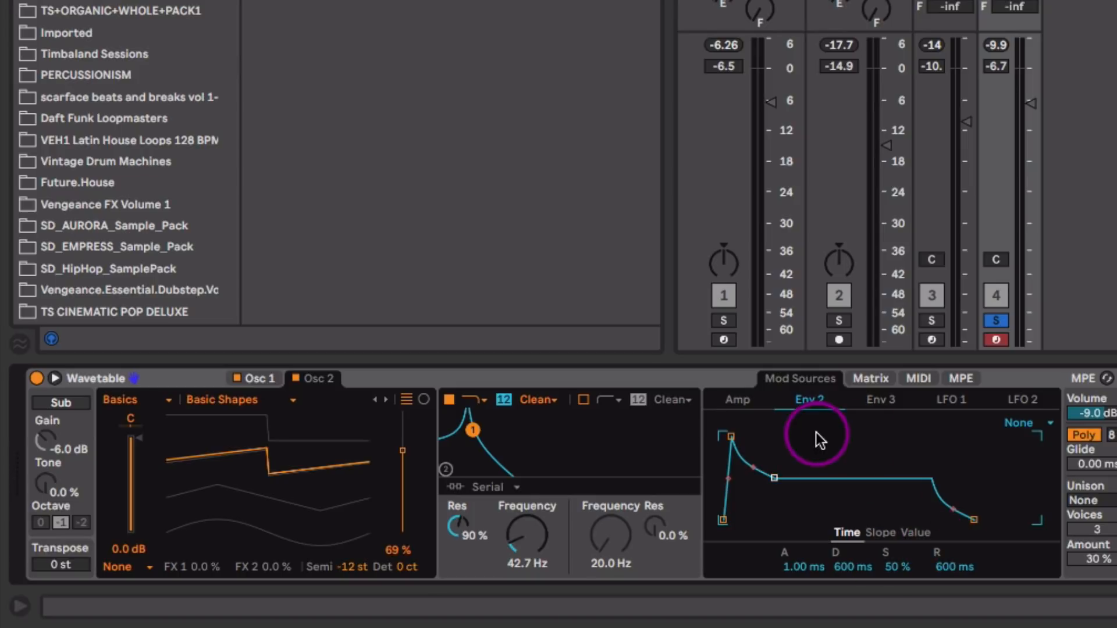
left_click(813, 402)
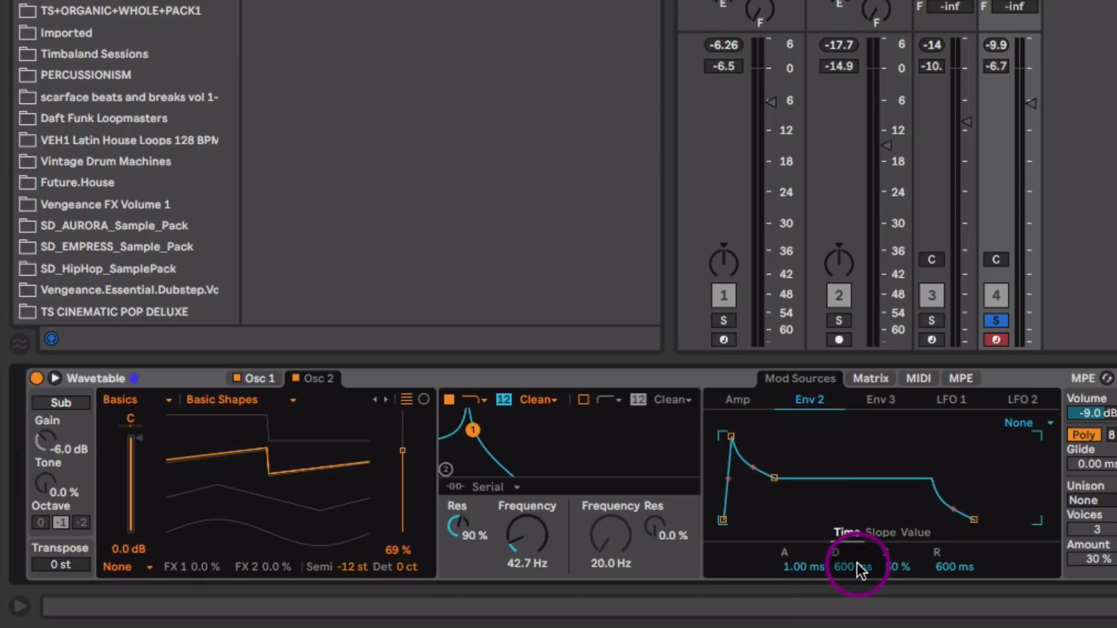
left_click_drag(857, 566, 857, 594)
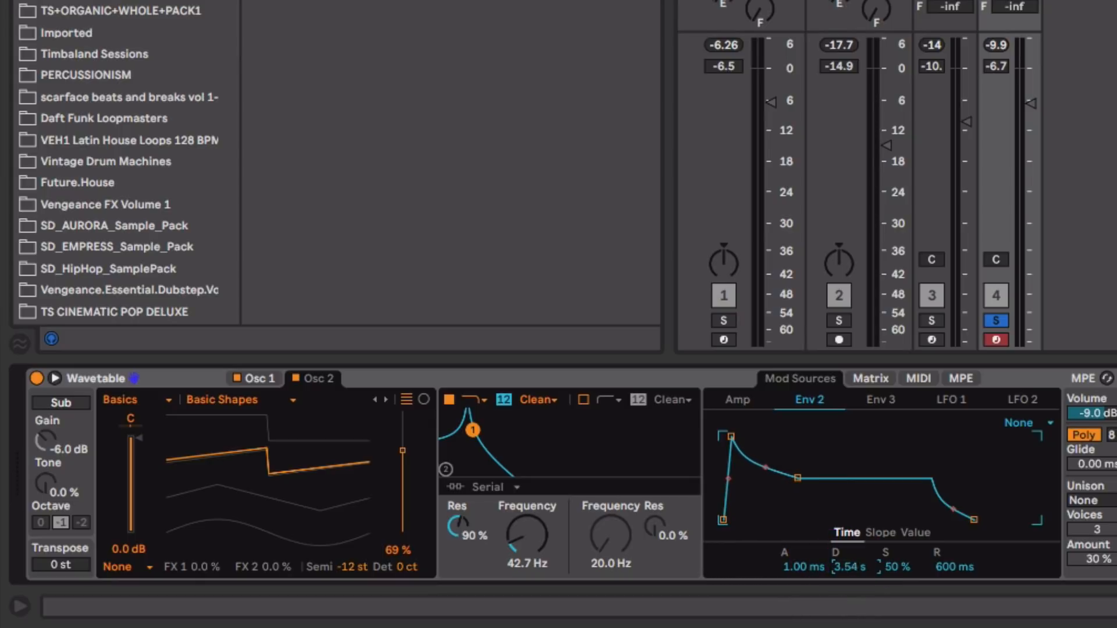
left_click_drag(860, 565, 955, 555)
key("space")
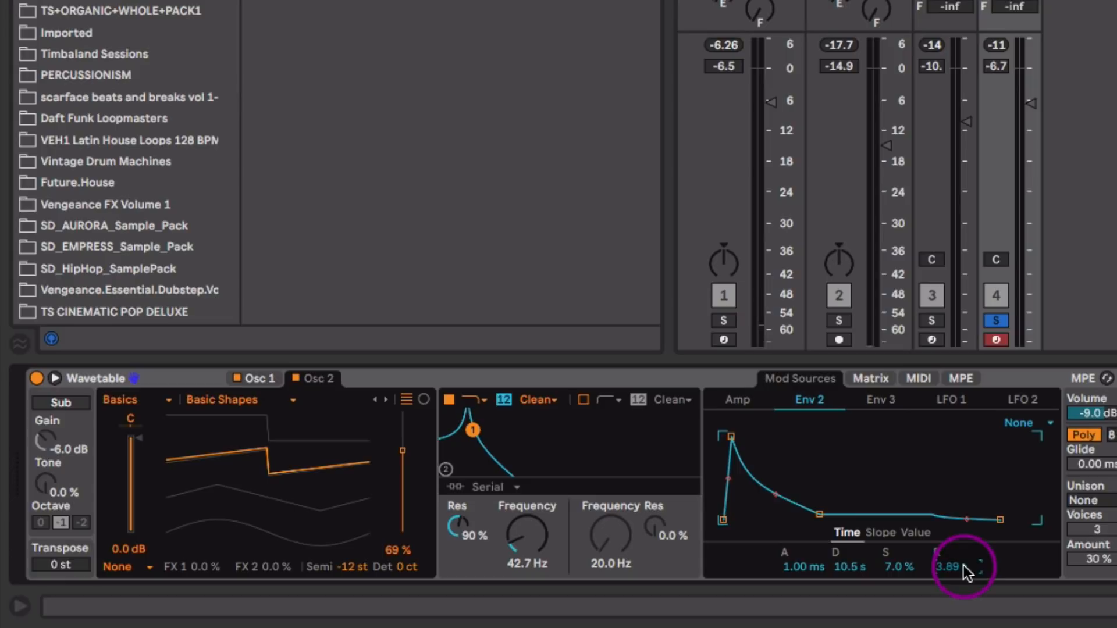
left_click_drag(963, 566, 964, 557)
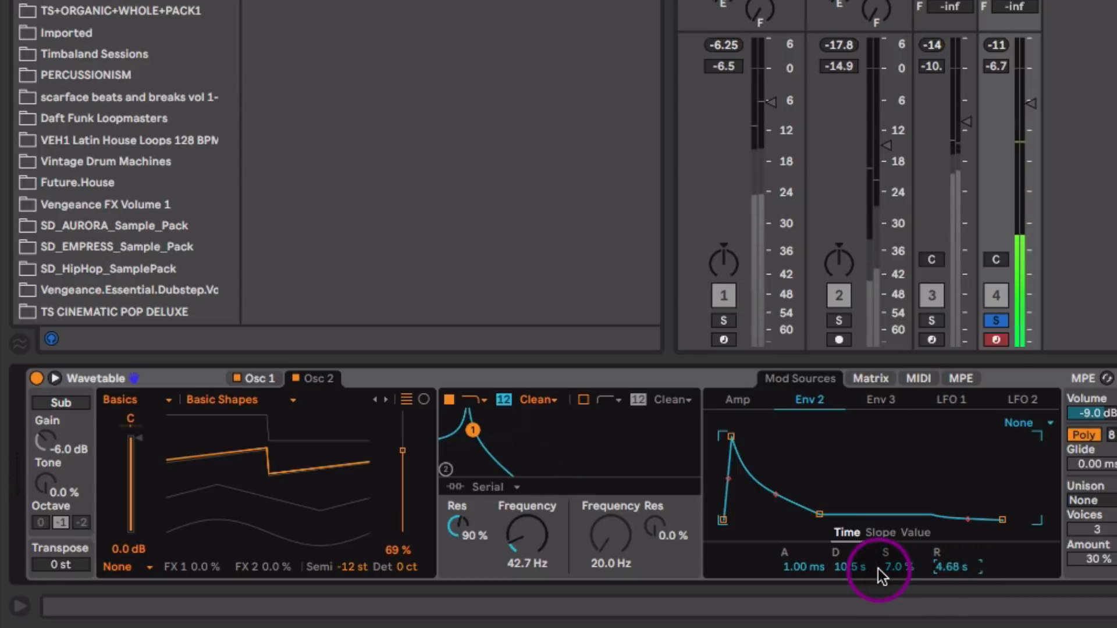
left_click_drag(904, 569, 847, 552)
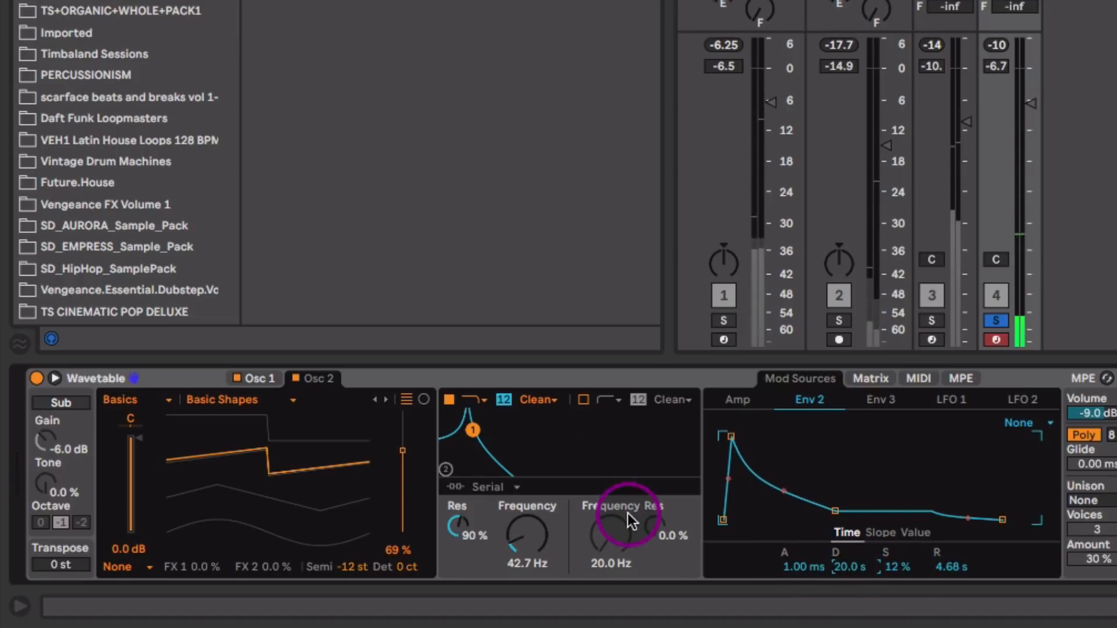
- Switch Filter 1's circuit to SMP after trying OSR, and set its drive to 4.88 dB
left_click(547, 399)
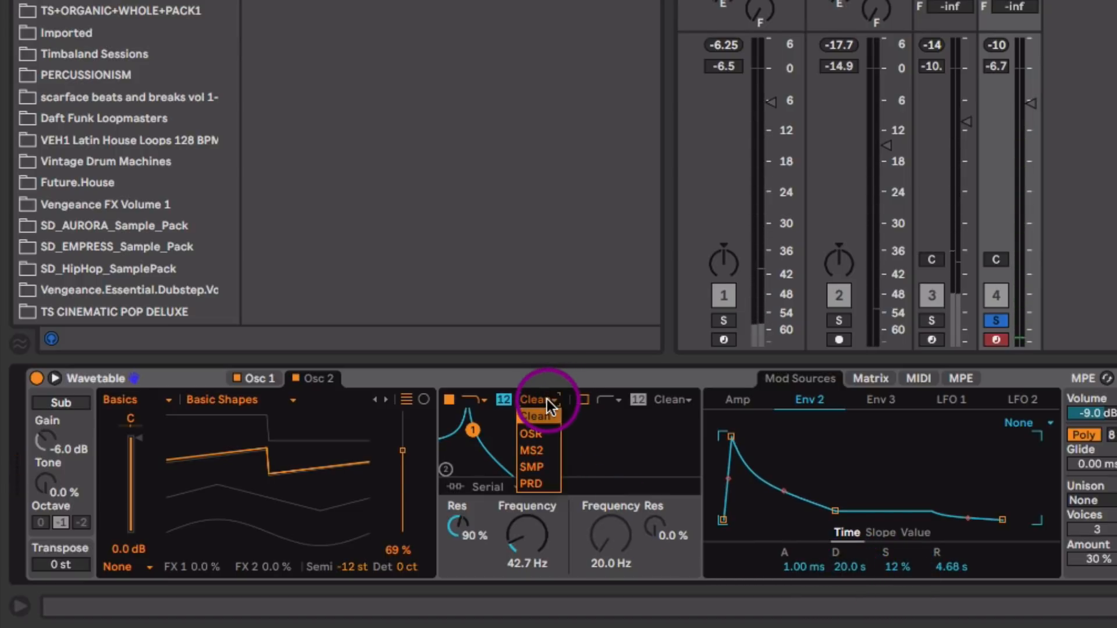
left_click(541, 435)
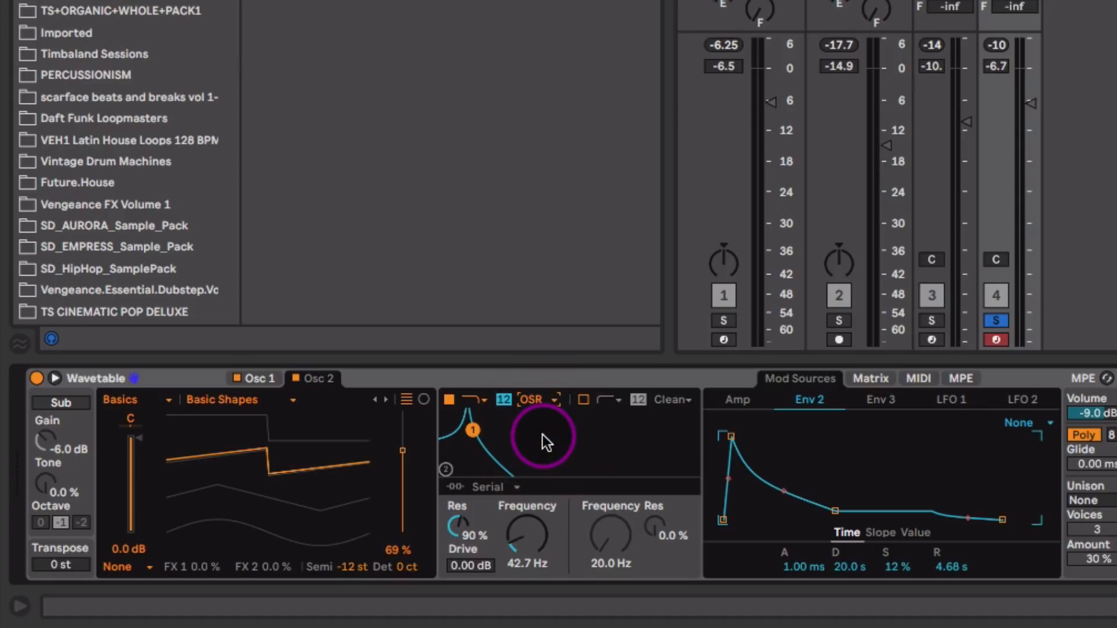
left_click(531, 399)
left_click(542, 465)
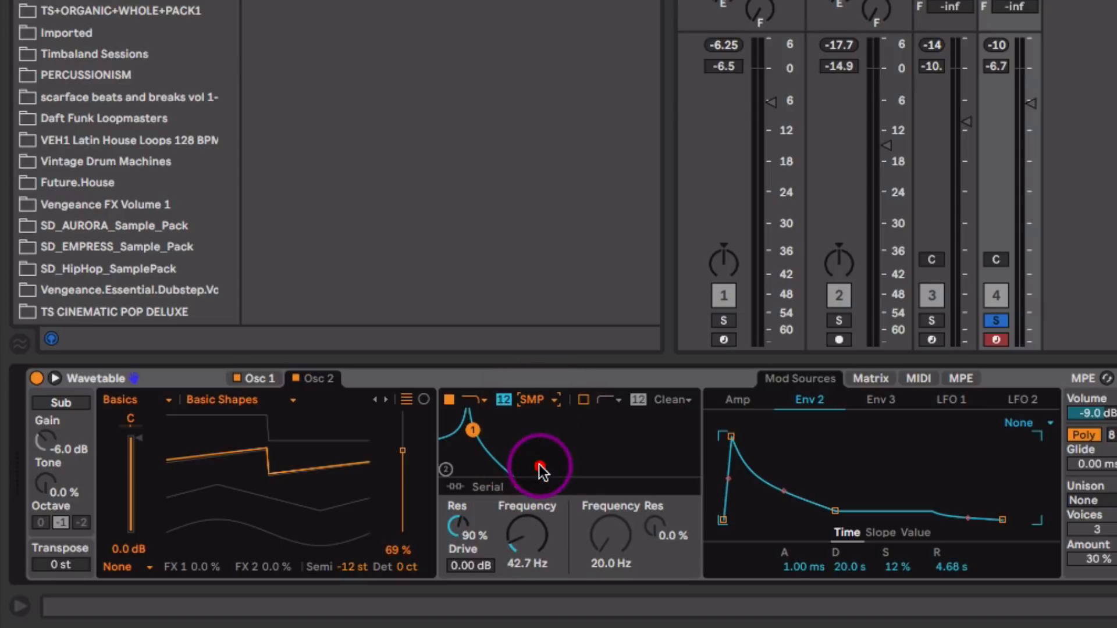
mouse_move(478, 563)
left_mouse_down()
mouse_move(479, 550)
mouse_move(480, 565)
left_mouse_up()
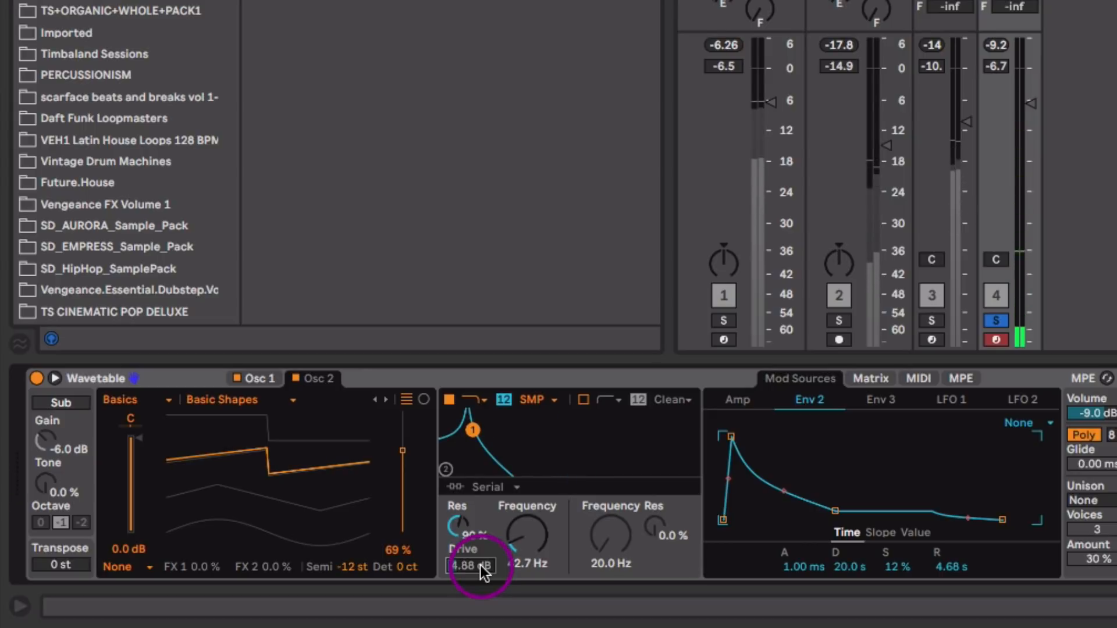
- Set Filter 1's resonance to 104% and frequency to 34.7 Hz, and detune Osc 2 to -9 ct
left_click_drag(529, 532, 530, 552)
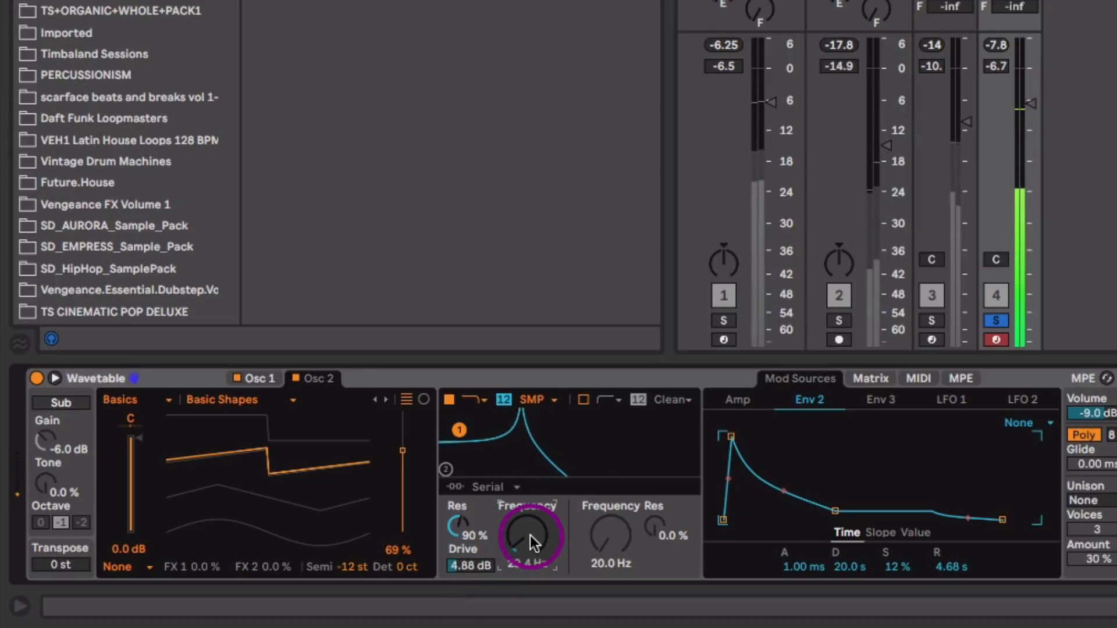
left_click_drag(483, 534, 453, 531)
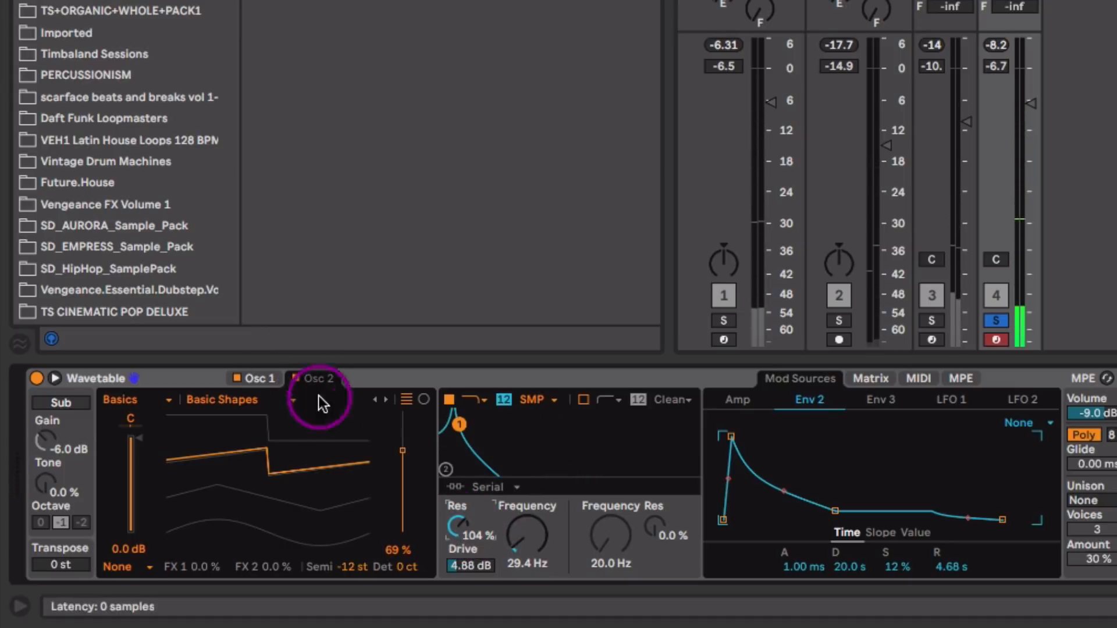
left_click_drag(413, 566, 413, 577)
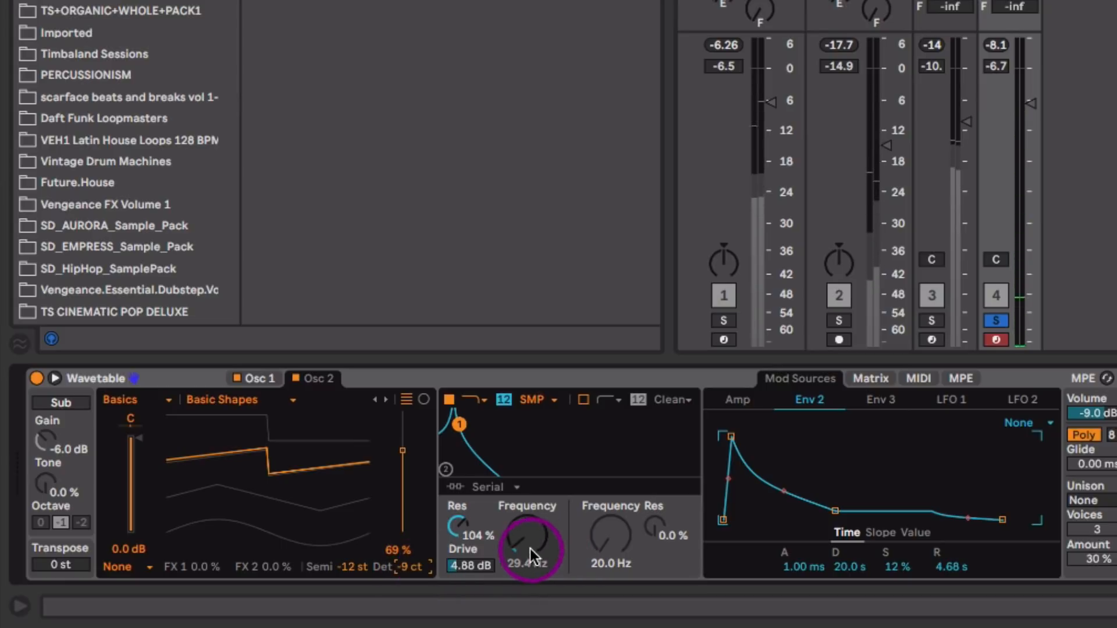
left_click_drag(530, 534, 530, 531)
- Shape Wavetable's Amp envelope with a 3.54 s decay, -34 dB sustain and 1.69 s release
left_click(727, 410)
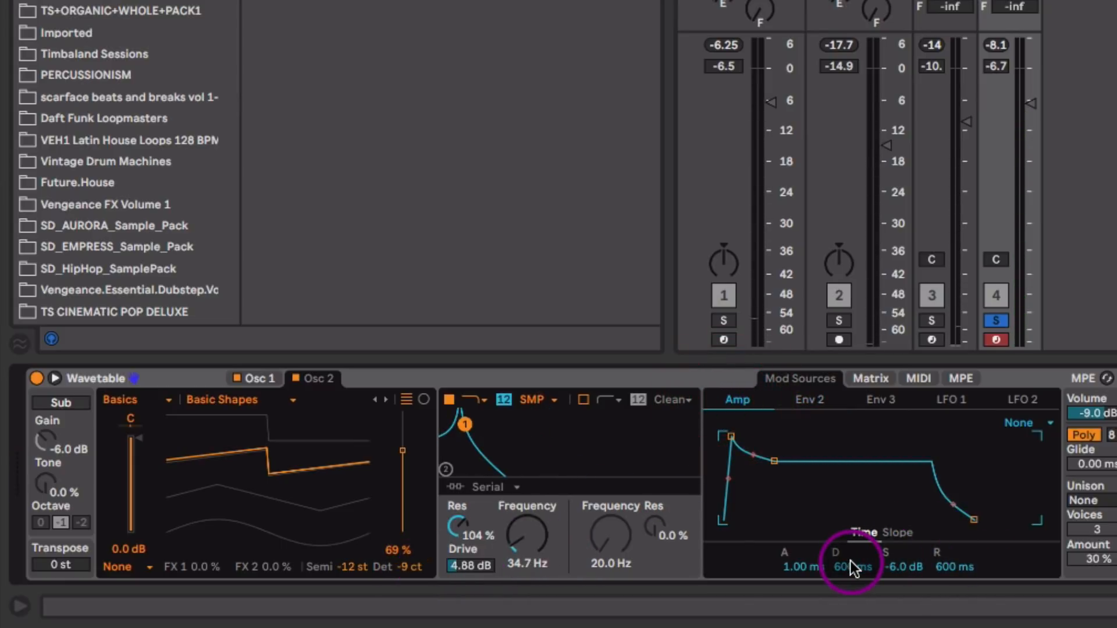
left_click_drag(903, 568, 848, 538)
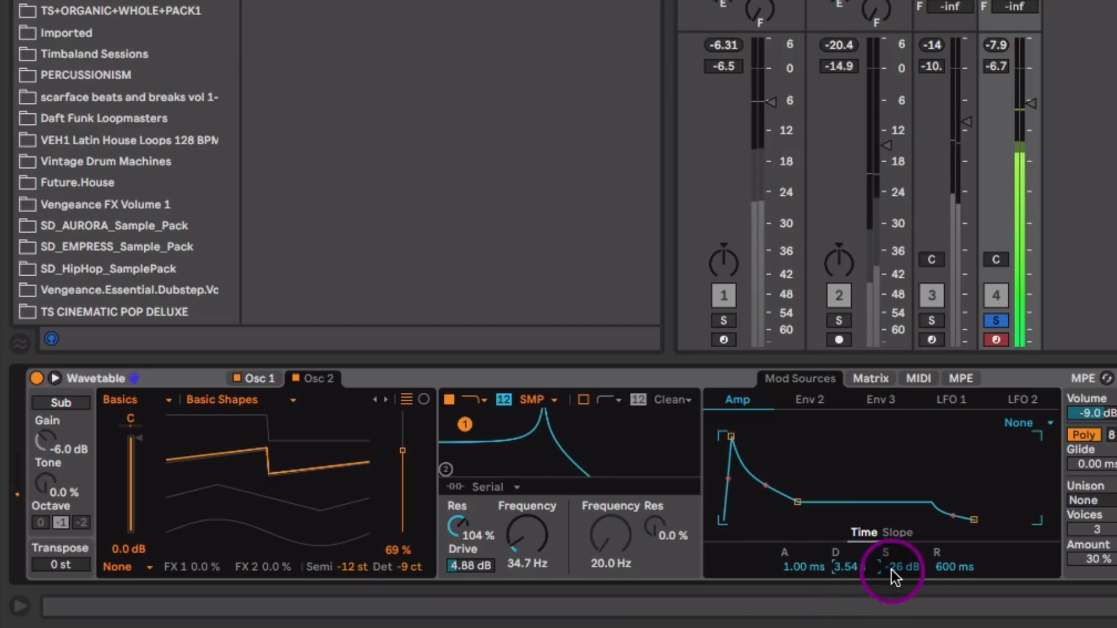
left_click_drag(966, 578, 903, 582)
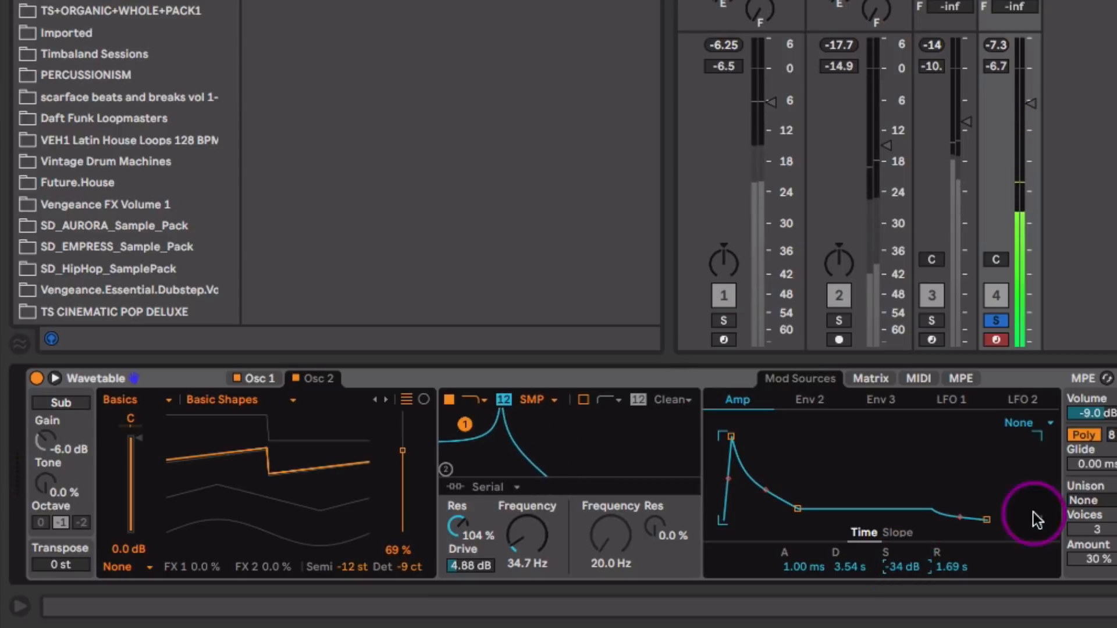
- Switch Wavetable to Mono and fine-tune Filter 1 to 32.8 Hz with 105% resonance
left_click(1096, 435)
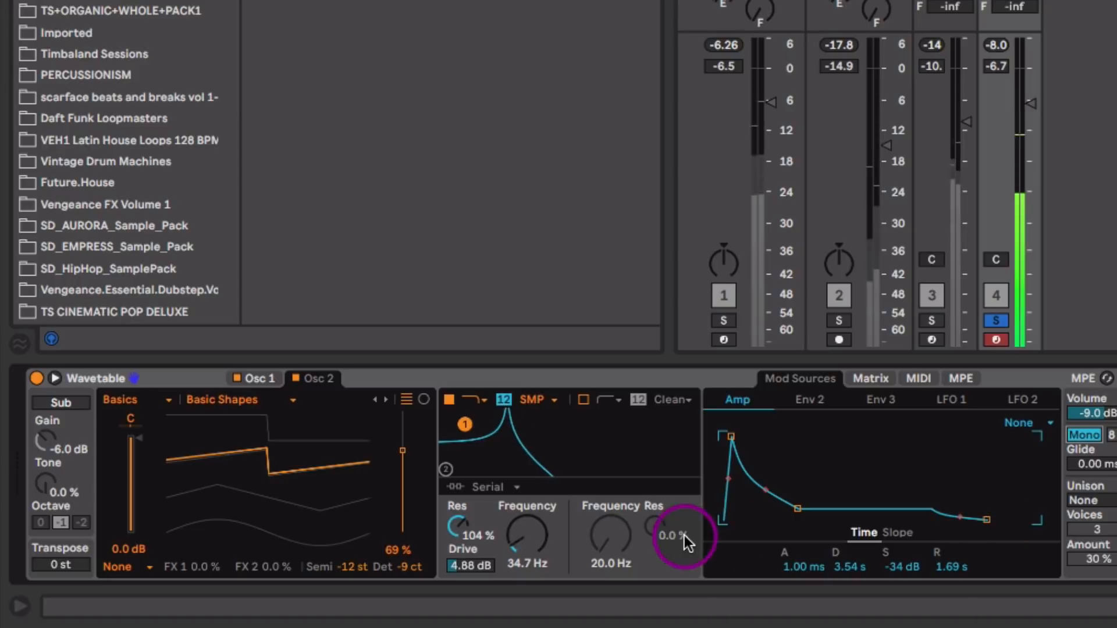
left_click_drag(527, 535, 466, 529)
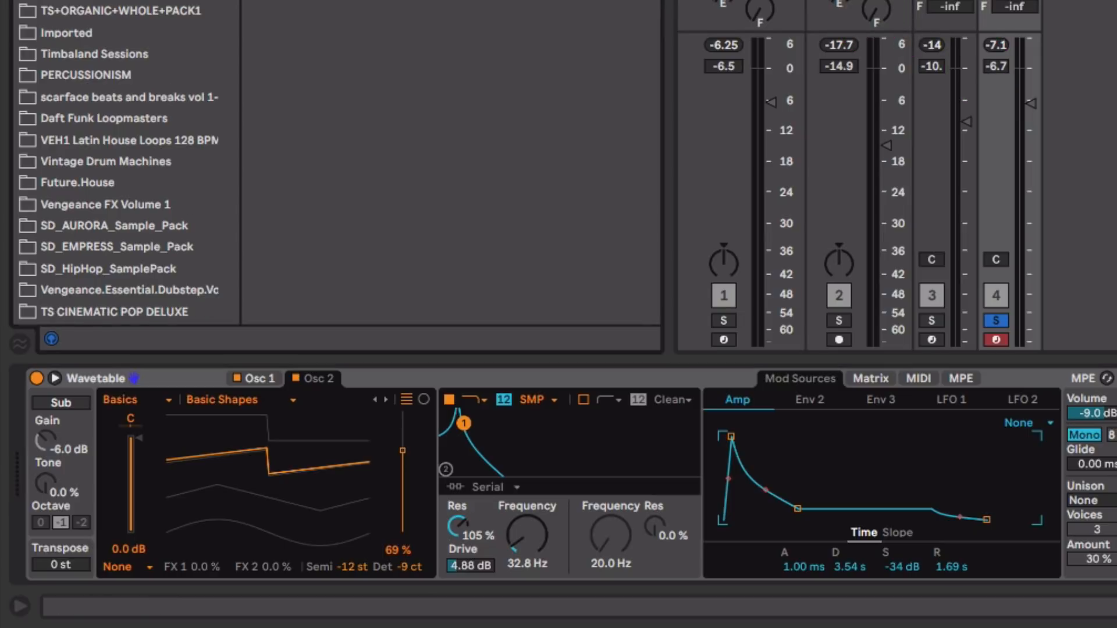
- Search the plug-ins for "jun", add the VST3 Chorus JUN-6 after Wavetable on Bass 2, and raise its mix
key("super+f")
type("jun")
left_click(69, 221)
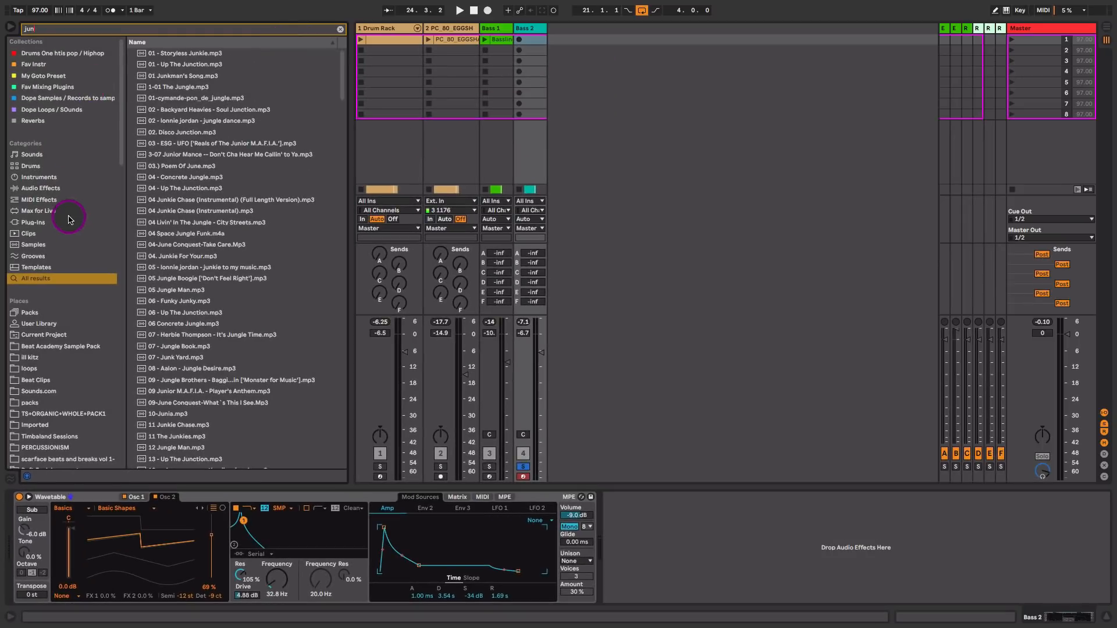
left_click(167, 99)
left_click_drag(168, 103, 693, 569)
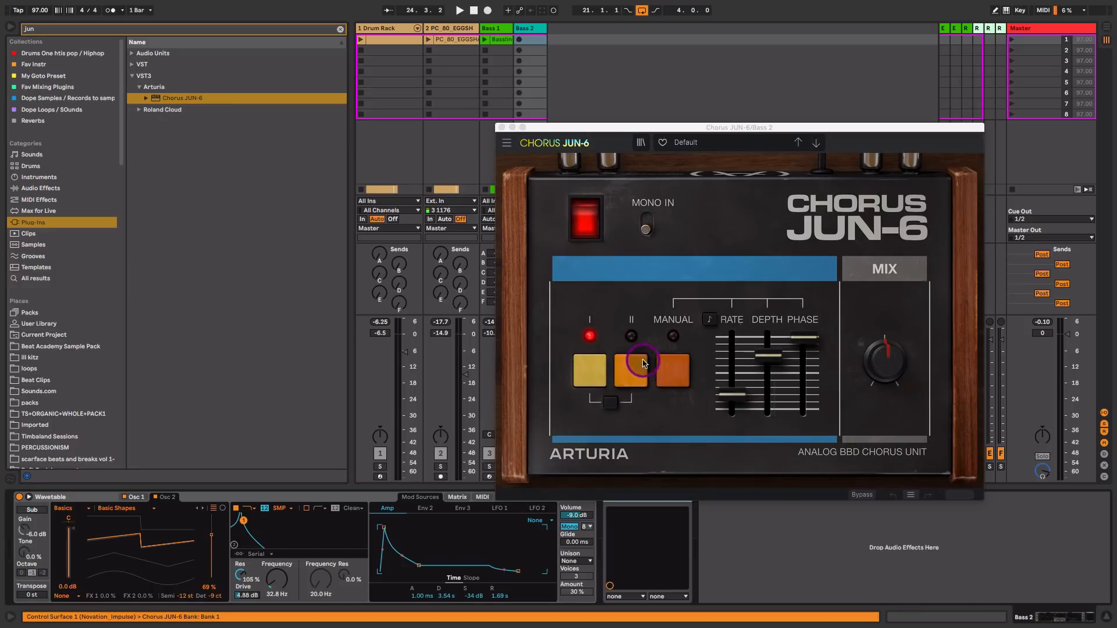
key("space")
left_click_drag(883, 374, 883, 358)
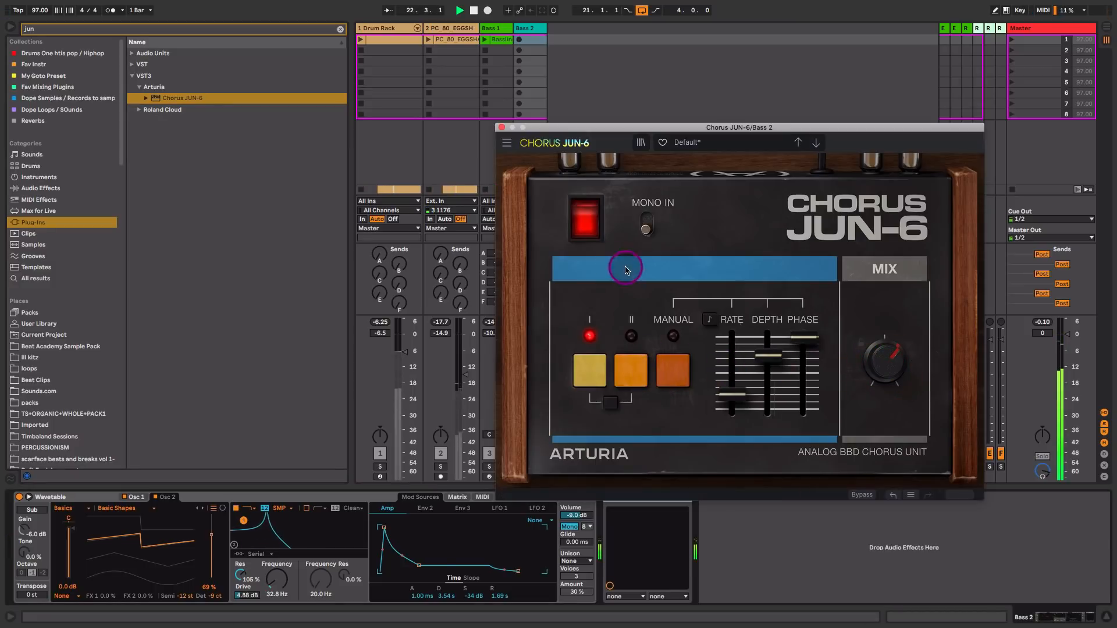
left_click(502, 127)
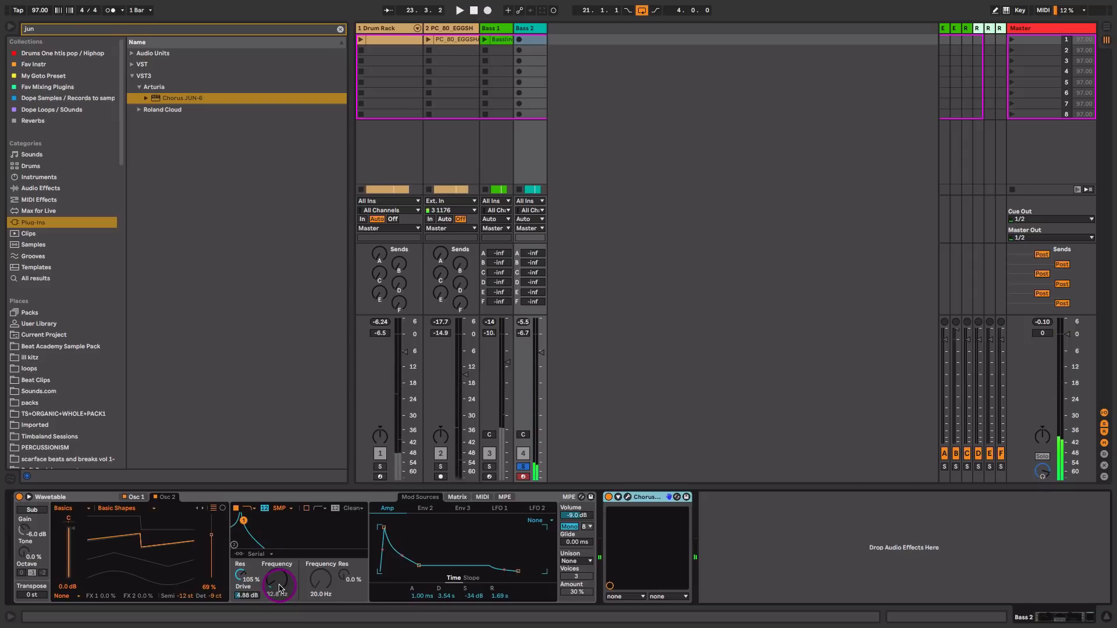
- Set Filter 1's frequency to 31.1 Hz and resonance to 110%, then bring up the Amp envelope and toggle playback
left_click_drag(280, 587, 280, 573)
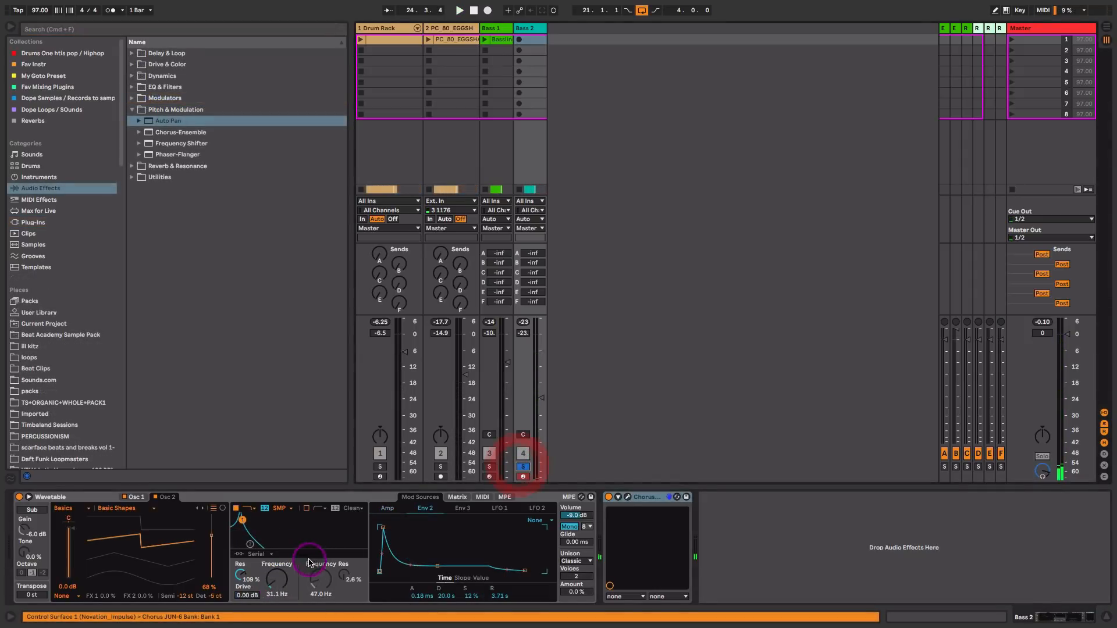
left_click_drag(240, 576, 238, 580)
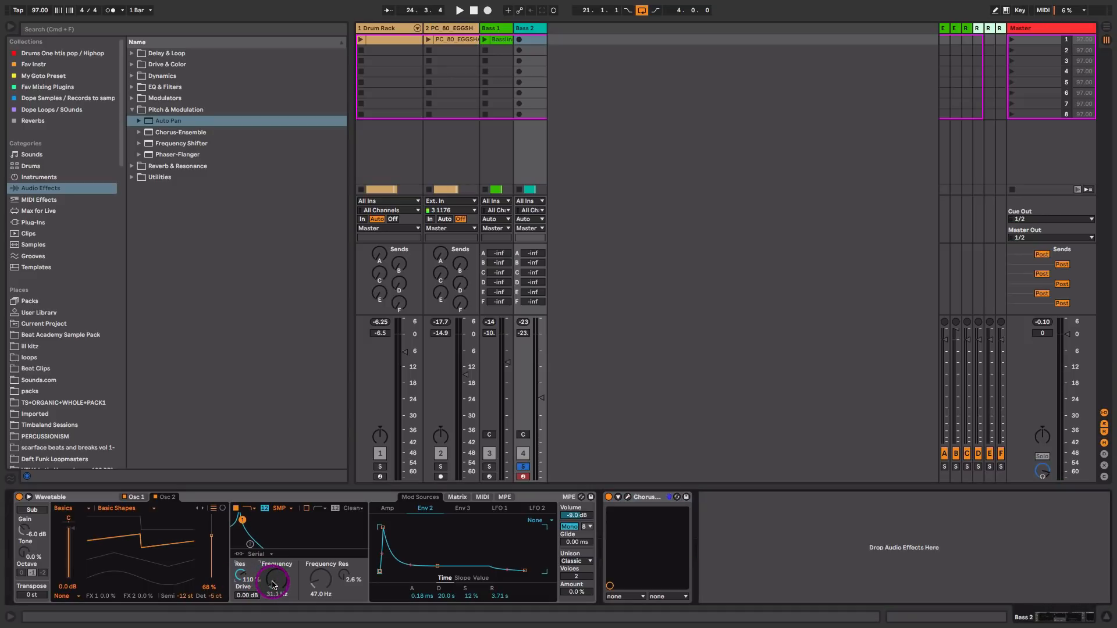
left_click(387, 515)
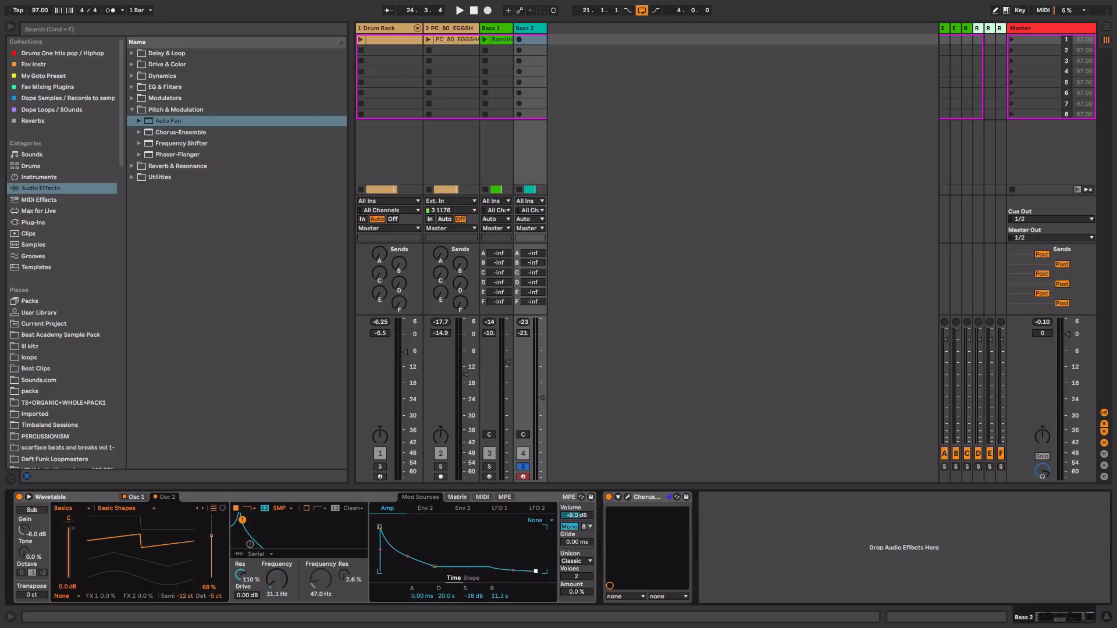
key("space")
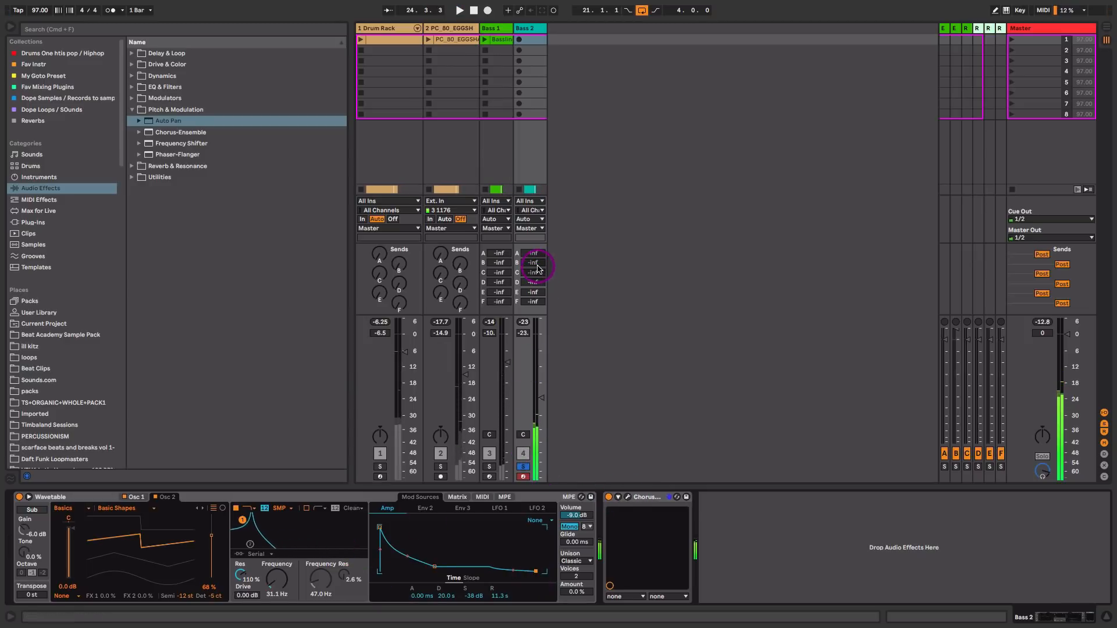
- Set Bass 2's send B to -6.2 dB and its track volume to -21.5 dB
left_click_drag(533, 262, 535, 260)
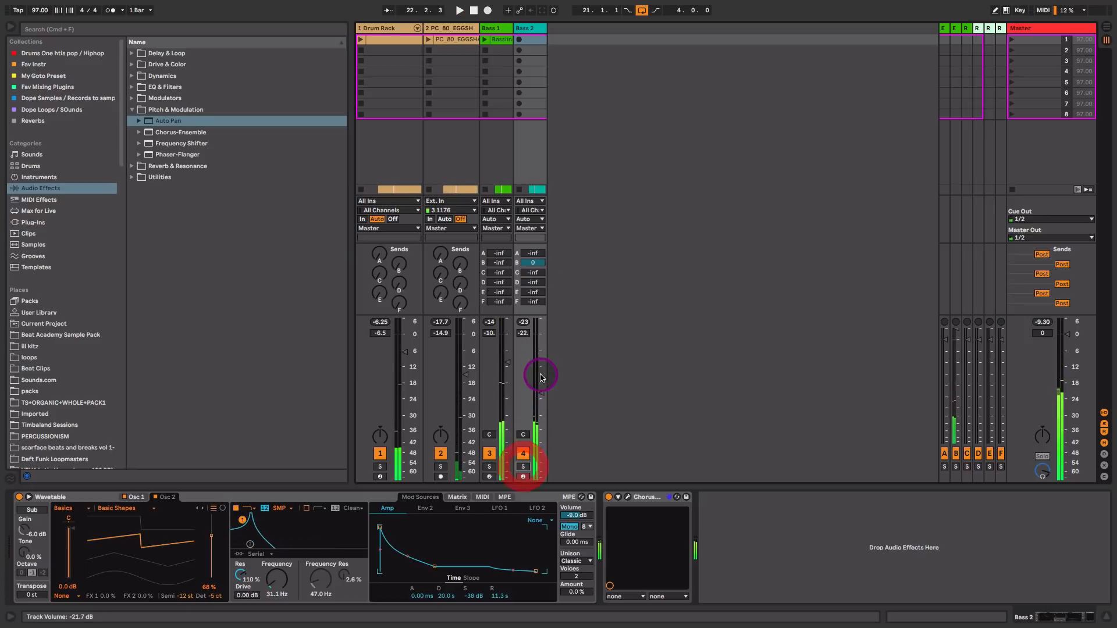
key("space")
left_click_drag(540, 263, 539, 265)
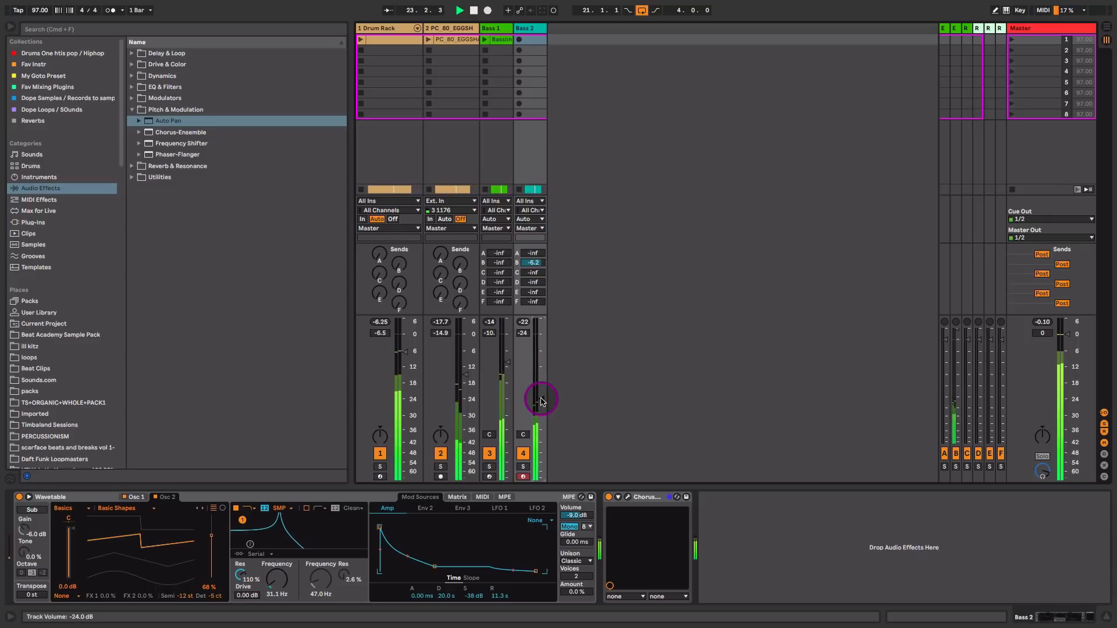
left_click_drag(541, 399, 541, 394)
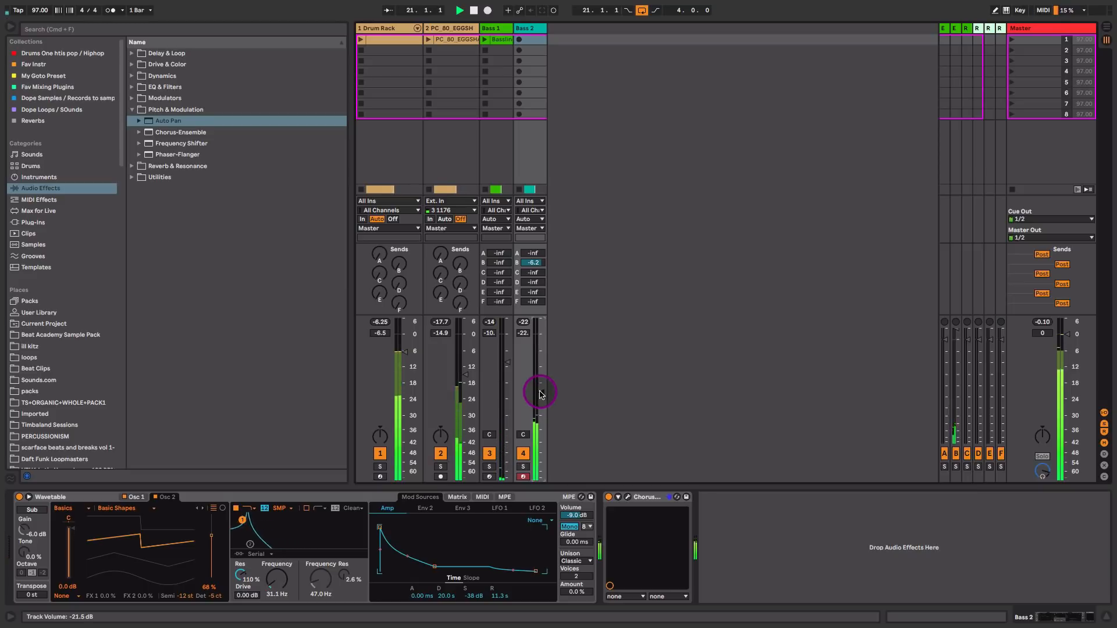
- Group the Drum Rack and egg shaker tracks, name the group Drum Bus and fold it
left_click(455, 29)
left_click(385, 29)
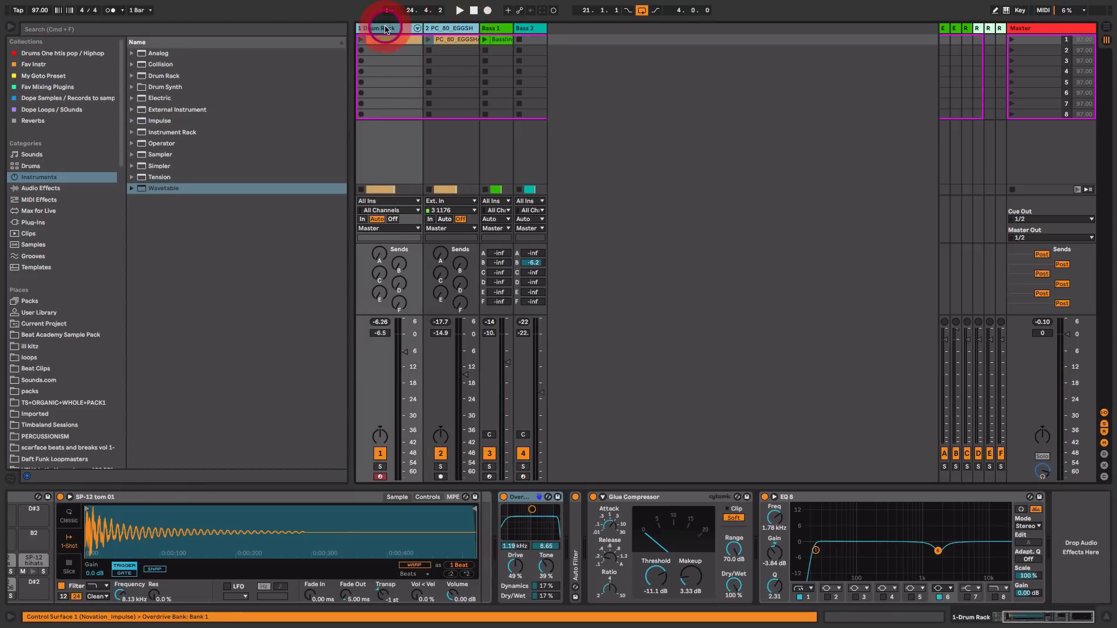
key("super+g")
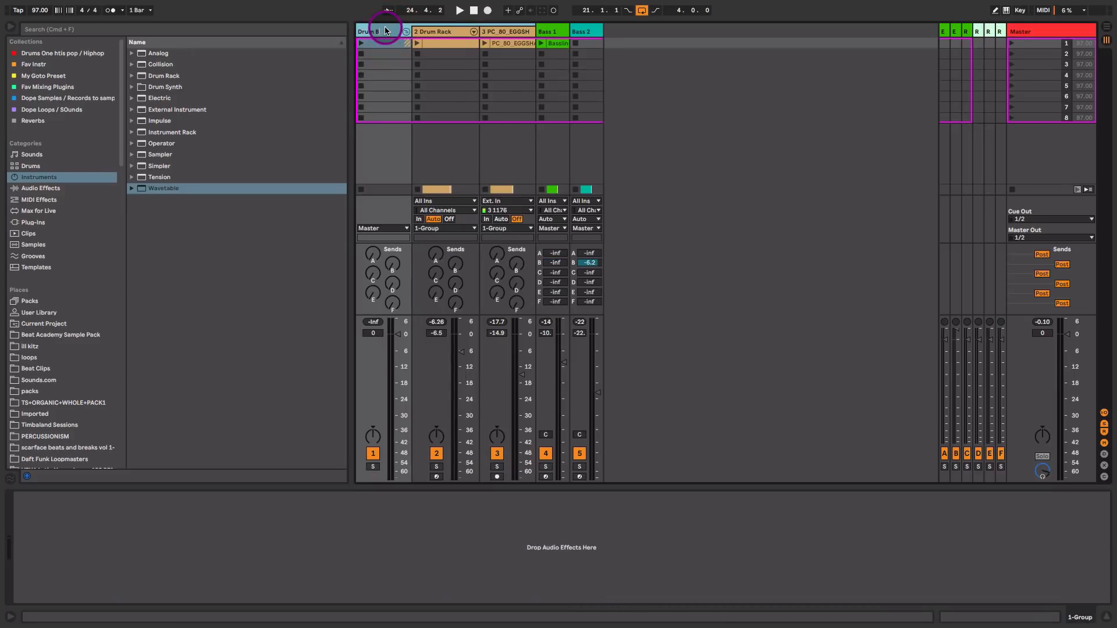
left_click(406, 32)
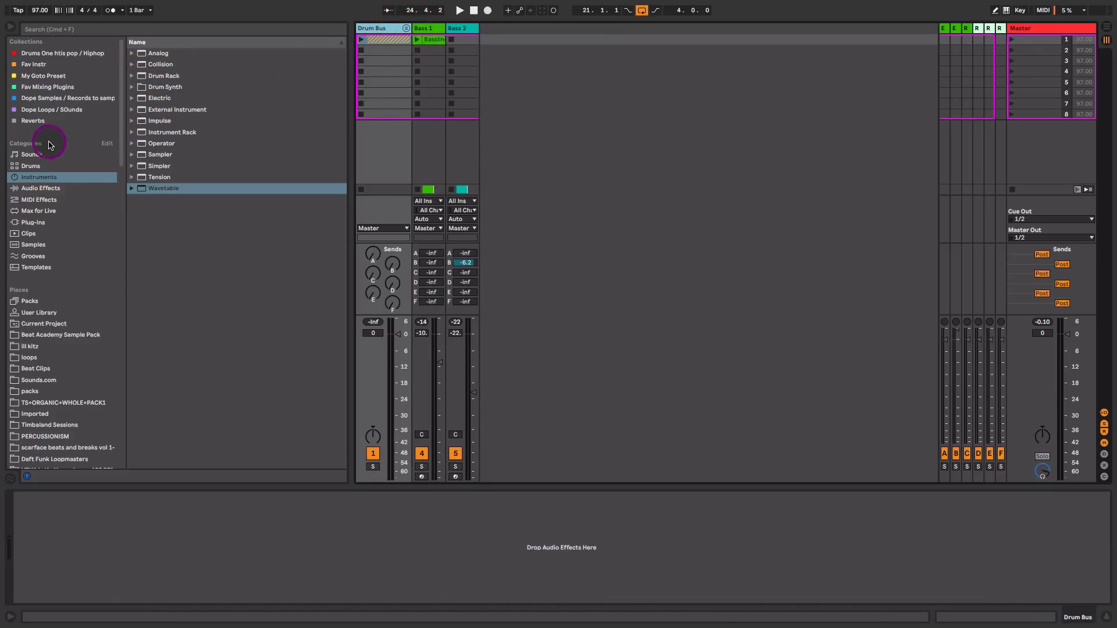
- Add a Saturator from the Drive & Color audio effects to the Drum Bus group
left_click(42, 188)
left_click(131, 109)
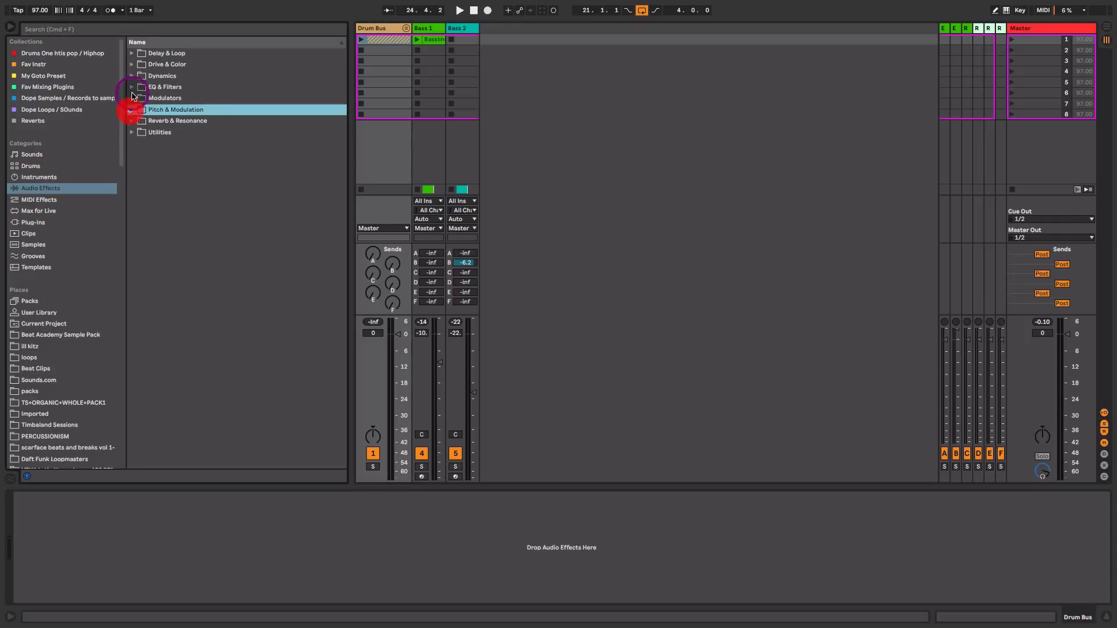
left_click(132, 64)
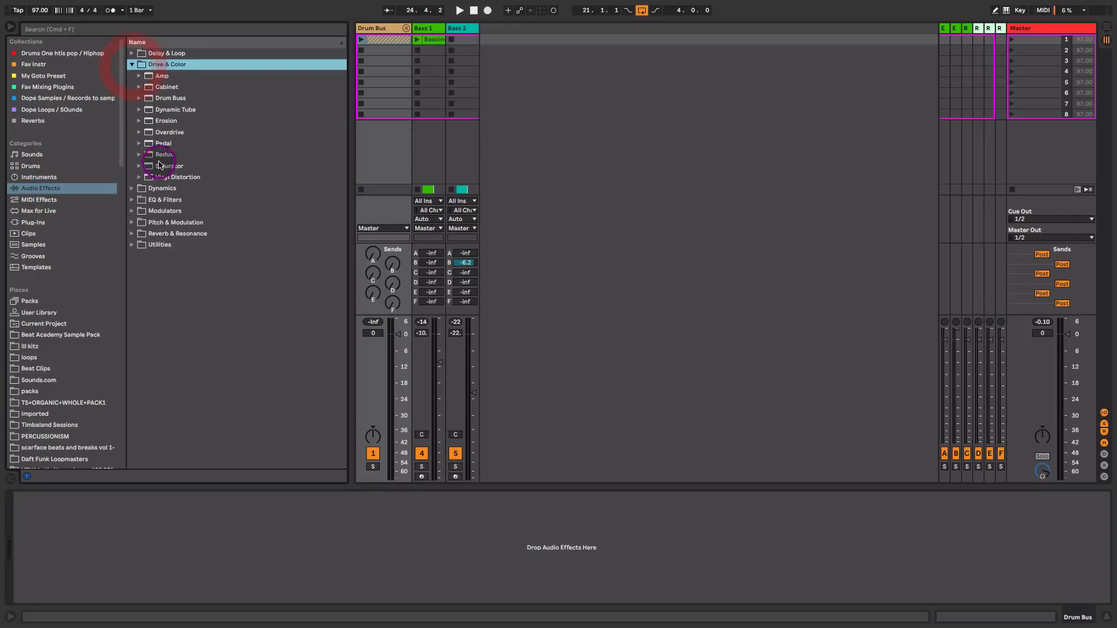
left_click(163, 166)
left_click_drag(163, 167, 387, 157)
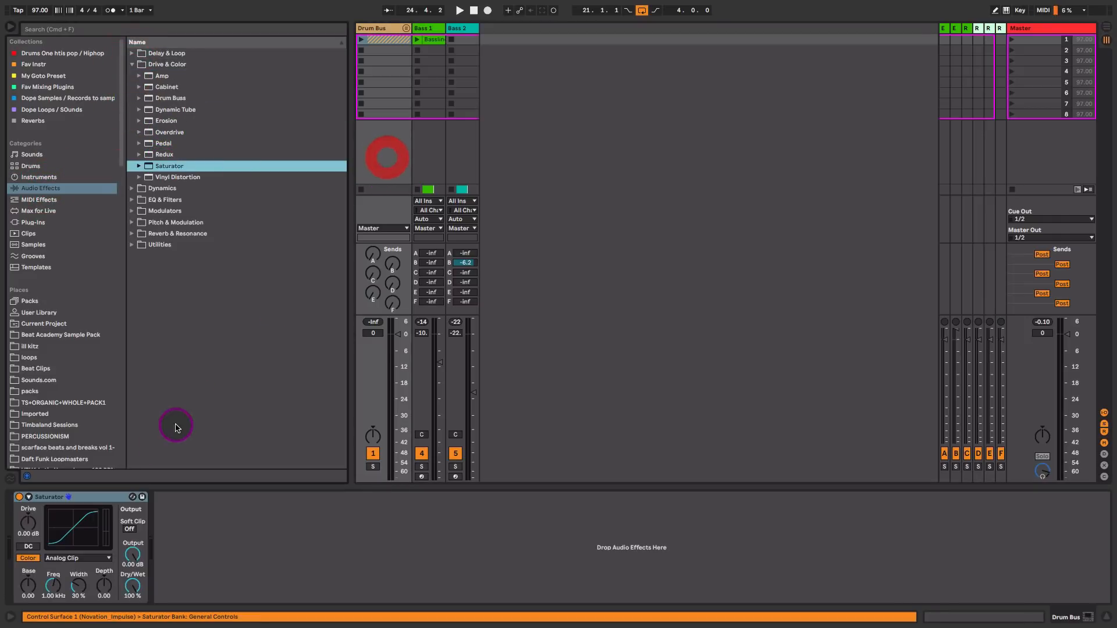
- Set the Saturator's drive to 4 dB and output to -1.43 dB, and lower the Drum Bus volume to -3.4 dB
left_click(27, 523)
left_click_drag(27, 523, 27, 519)
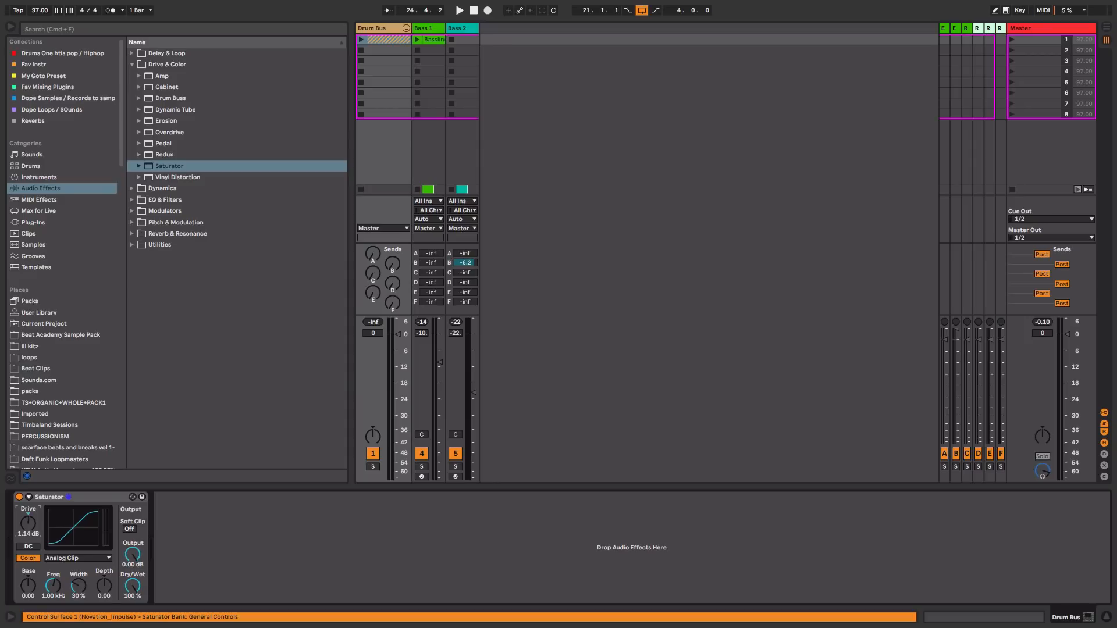
left_click_drag(139, 556, 139, 559)
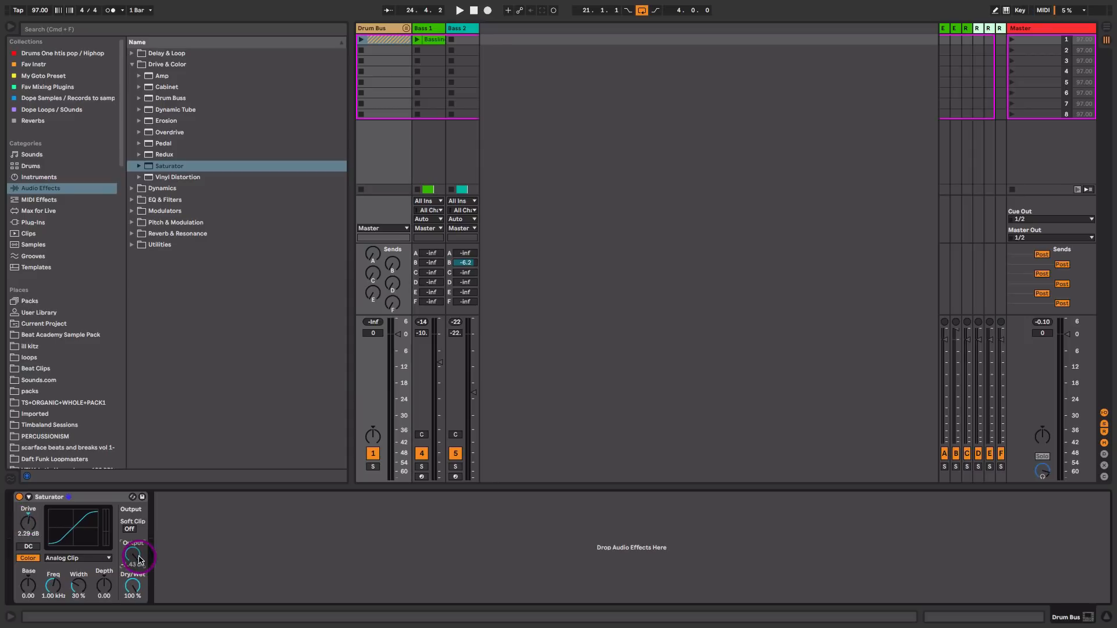
key("space")
mouse_move(28, 522)
left_mouse_down()
mouse_move(28, 509)
mouse_move(28, 524)
left_mouse_up()
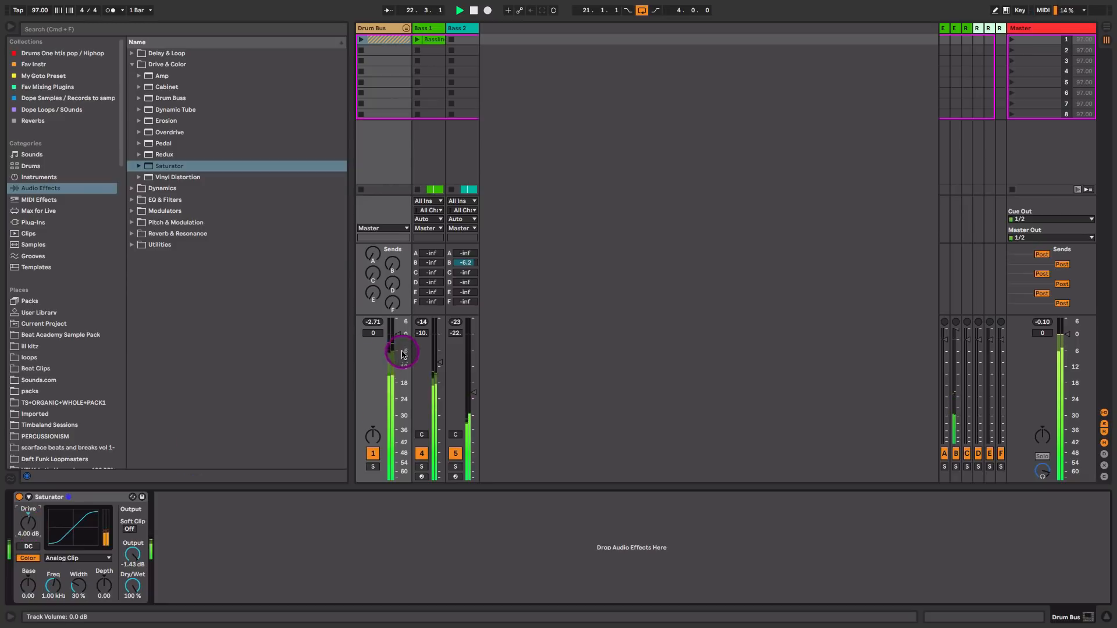
left_click_drag(401, 352, 398, 343)
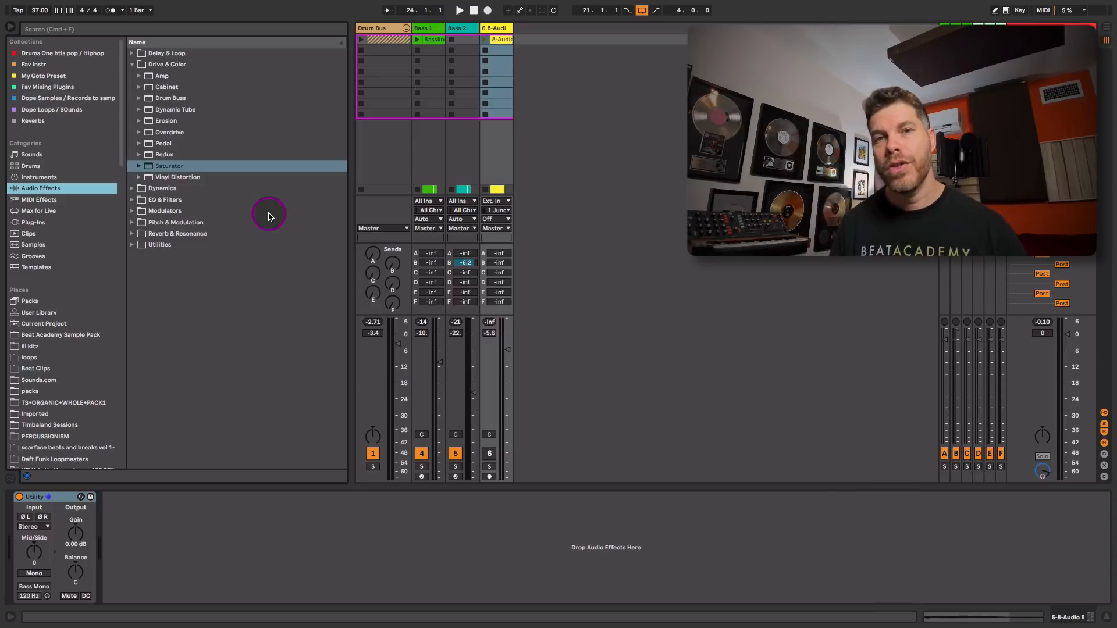
- Solo the recorded vocal audio track 6 and play its clip to audition it
left_click(489, 455)
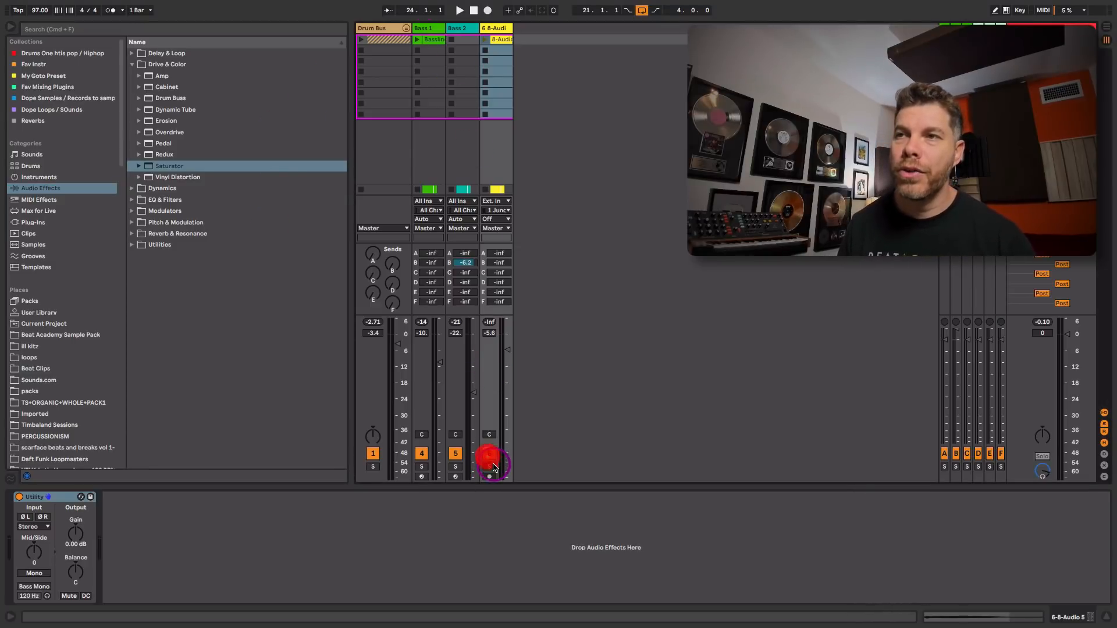
left_click(498, 40)
left_click(484, 40)
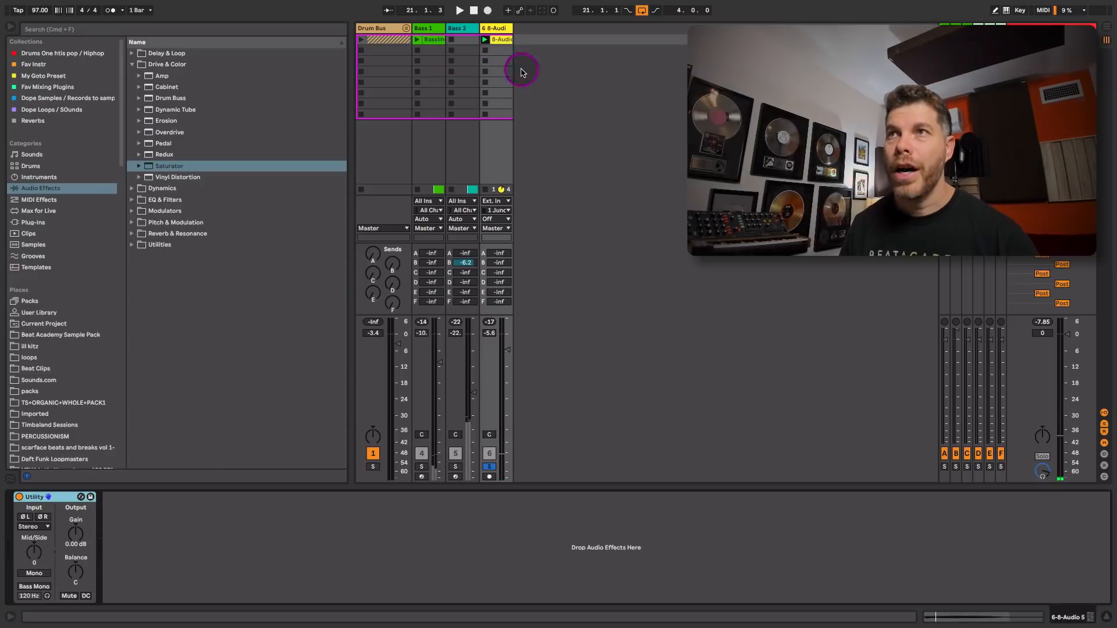
- Add a MIDI track, load the recorded vocal clip into it as a Simpler instrument, and unsolo the original audio track
left_click(578, 130)
key("super+shift+t")
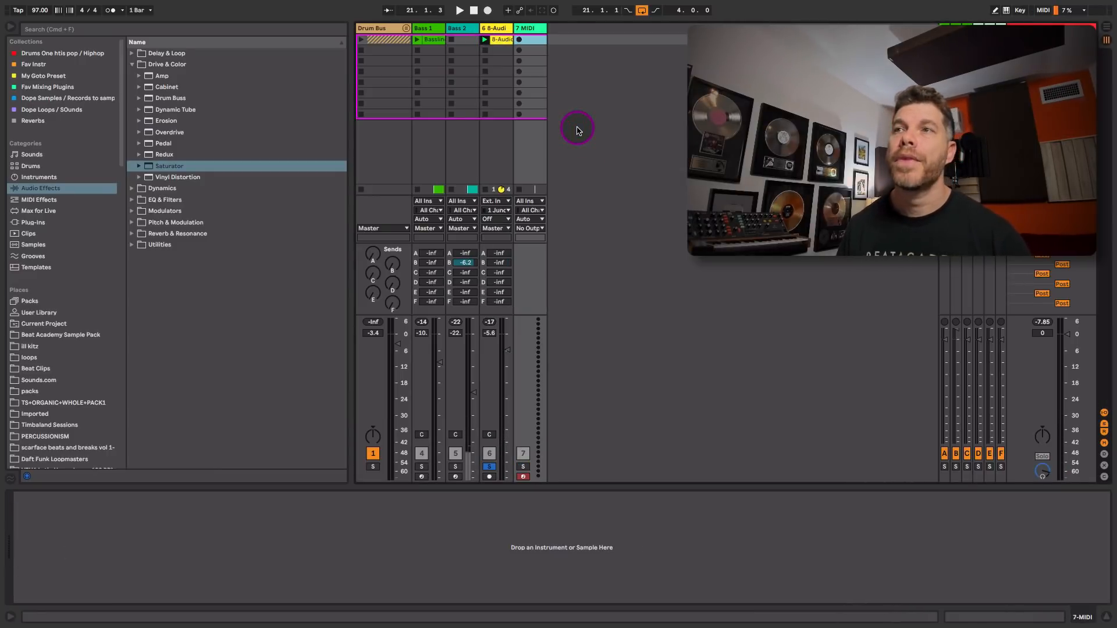
left_click(27, 177)
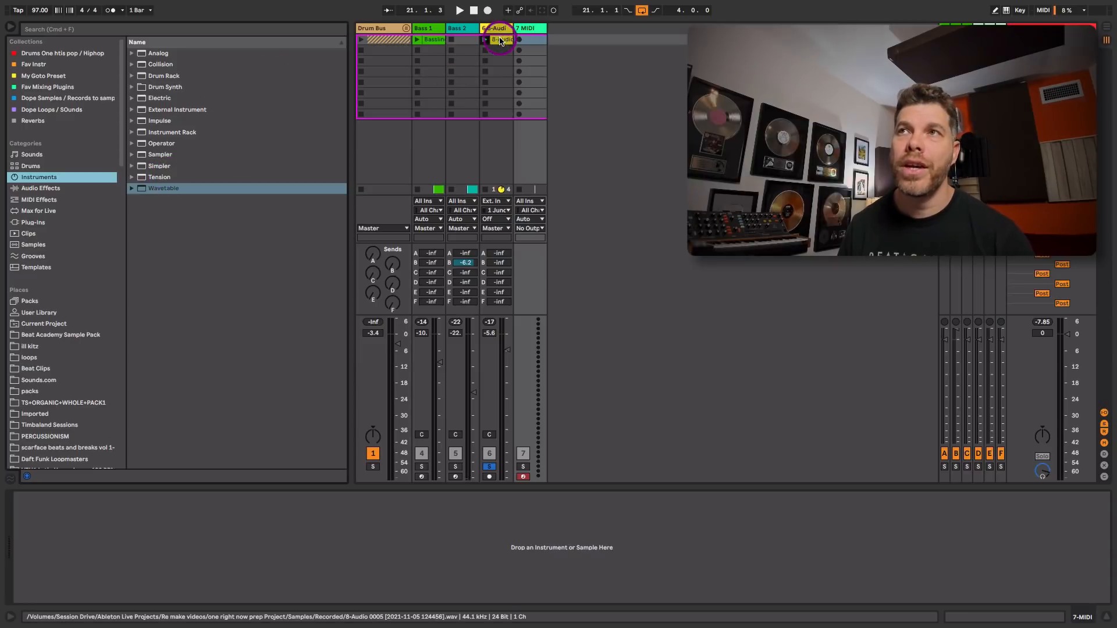
left_click_drag(500, 42, 522, 531)
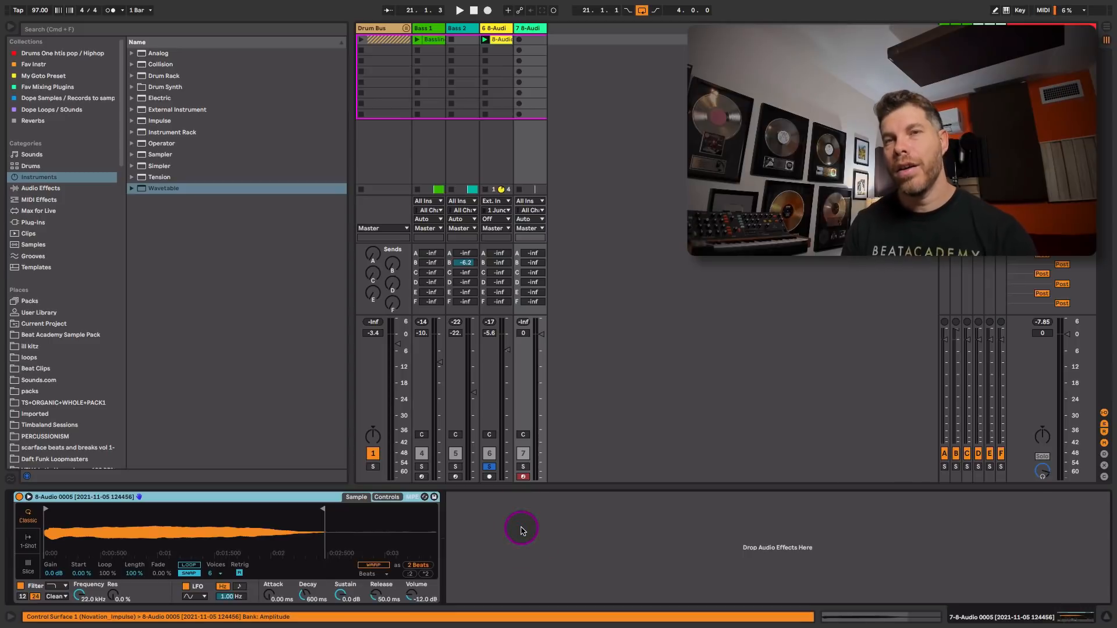
left_click(489, 466)
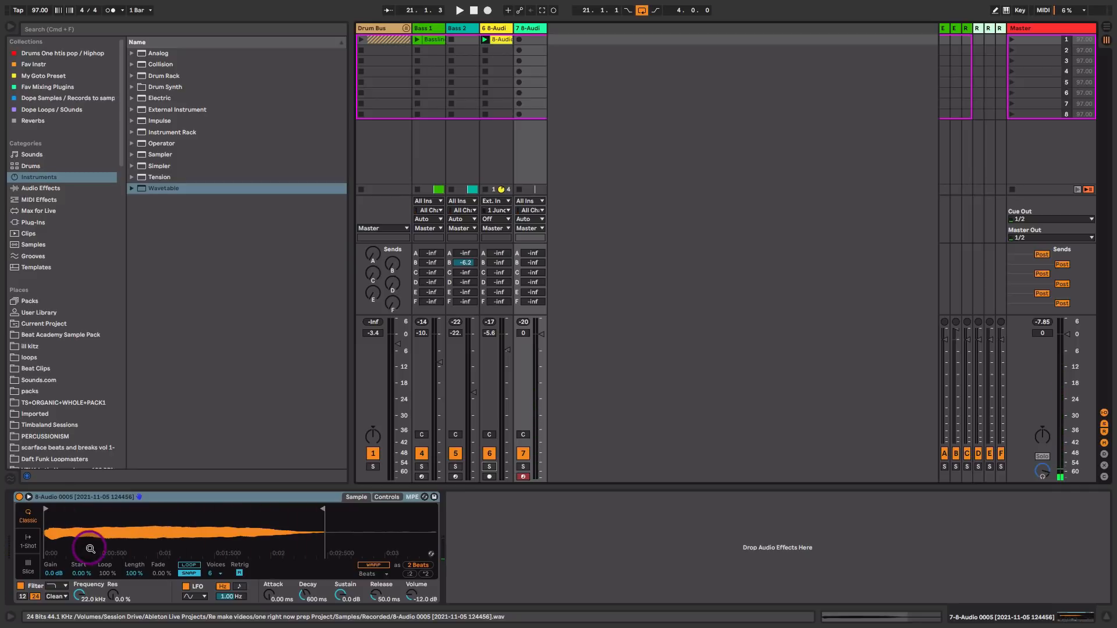
- Turn on looping in Simpler and move the sample's start marker past the initial attack of the vocal note
left_click(187, 566)
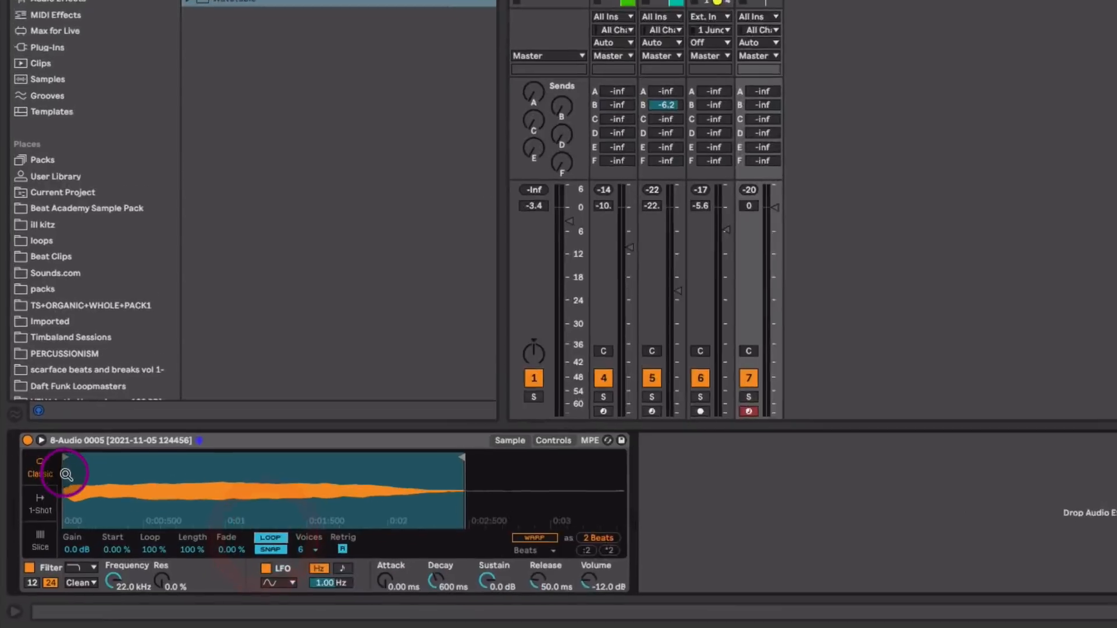
left_click(49, 509)
left_click_drag(92, 400, 183, 412)
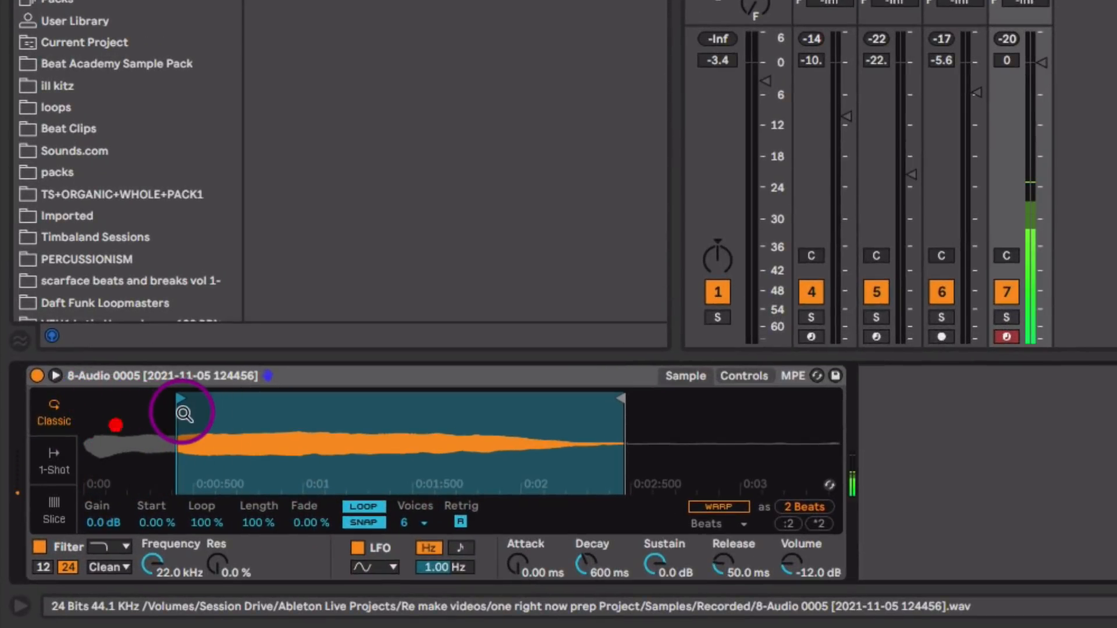
left_click_drag(90, 444, 102, 437)
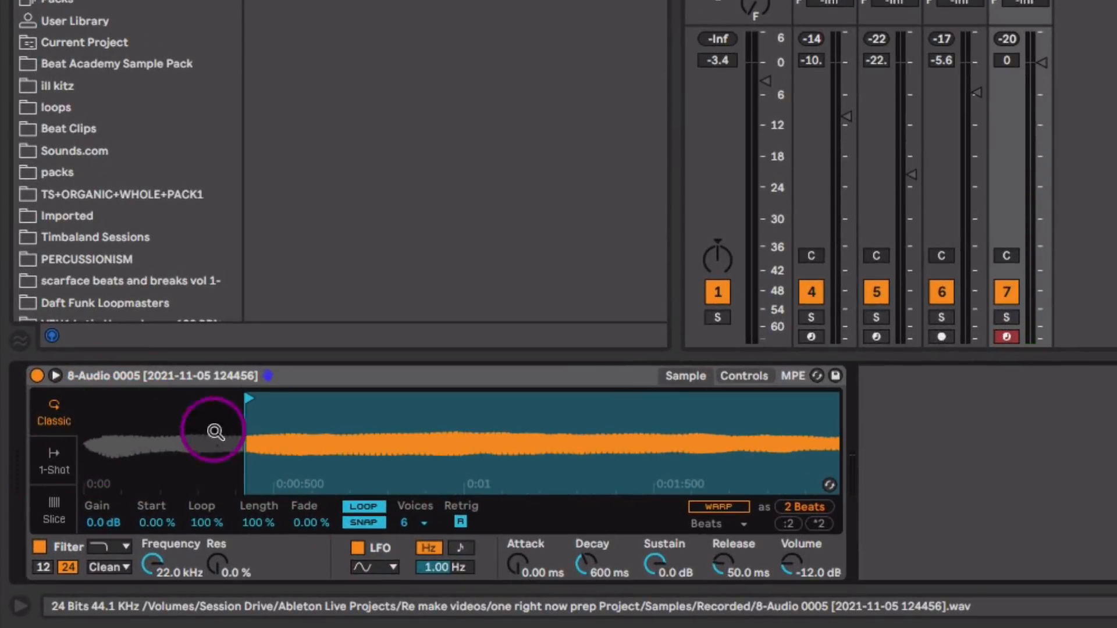
left_click_drag(216, 433, 198, 438)
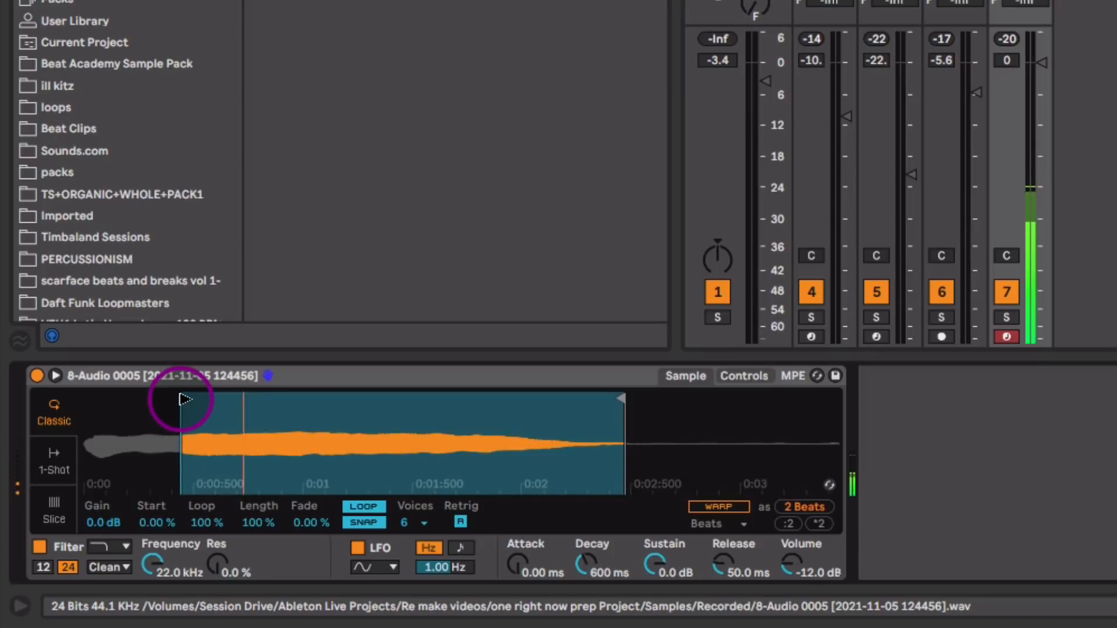
left_click_drag(180, 399, 183, 399)
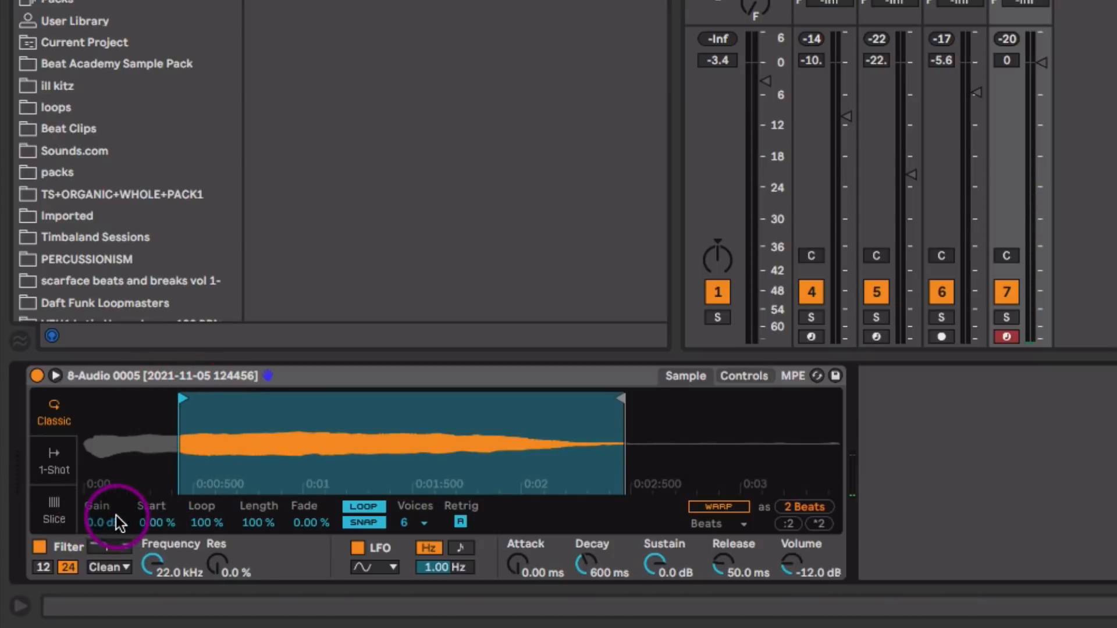
- Keep Simpler's start at 0% and set its loop to 52.3%, length to 50% and fade to 18%
left_click_drag(203, 526, 252, 524)
left_click(251, 523)
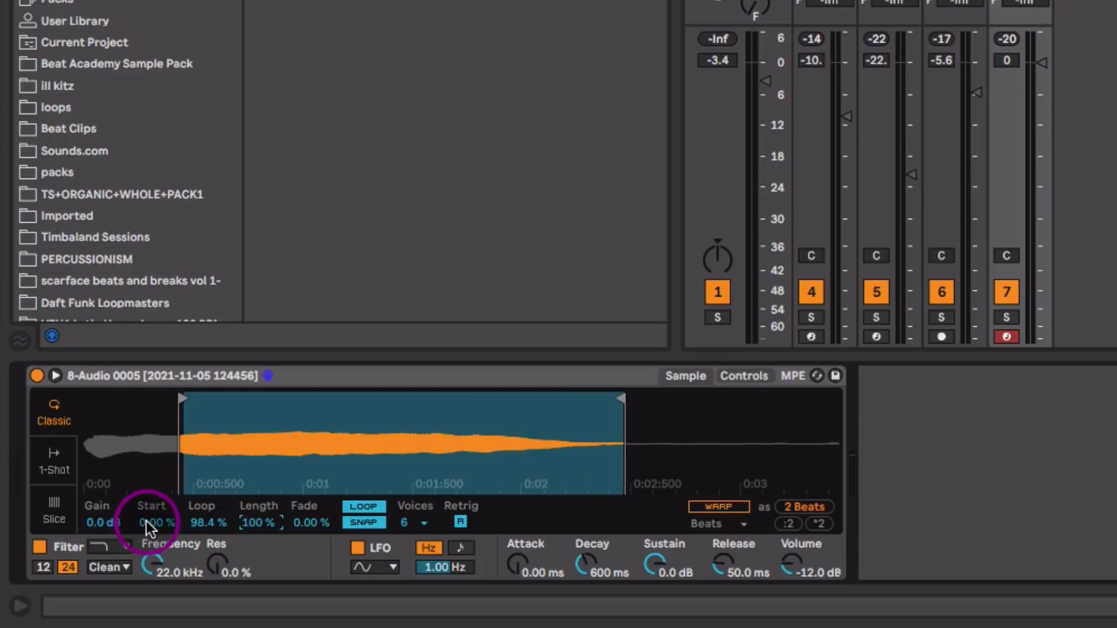
mouse_move(146, 529)
left_mouse_down()
mouse_move(146, 483)
mouse_move(147, 494)
left_mouse_up()
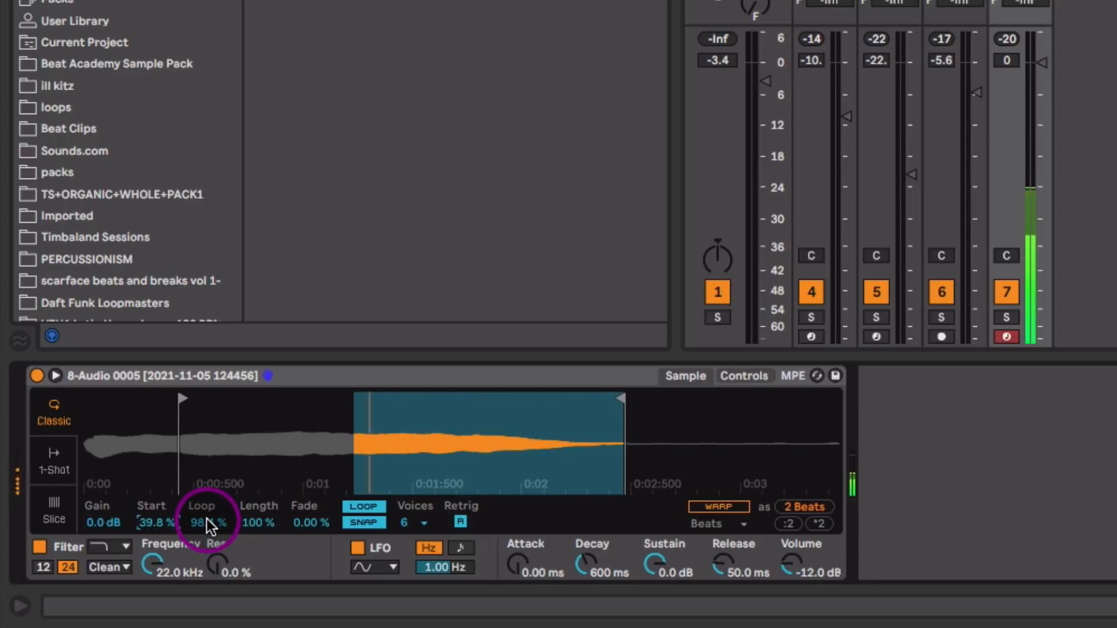
mouse_move(207, 520)
left_mouse_down()
mouse_move(208, 535)
mouse_move(208, 520)
mouse_move(150, 531)
mouse_move(199, 535)
mouse_move(200, 521)
mouse_move(214, 533)
mouse_move(210, 505)
left_mouse_up()
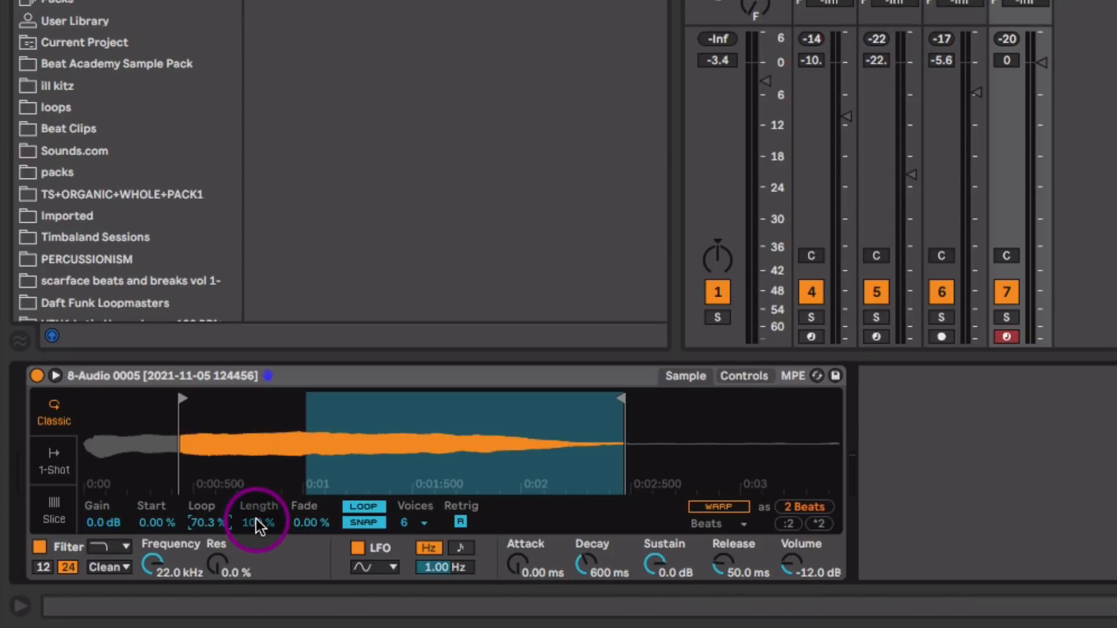
left_click_drag(256, 522, 256, 556)
mouse_move(211, 522)
left_mouse_down()
mouse_move(211, 512)
mouse_move(210, 538)
mouse_move(223, 524)
left_mouse_up()
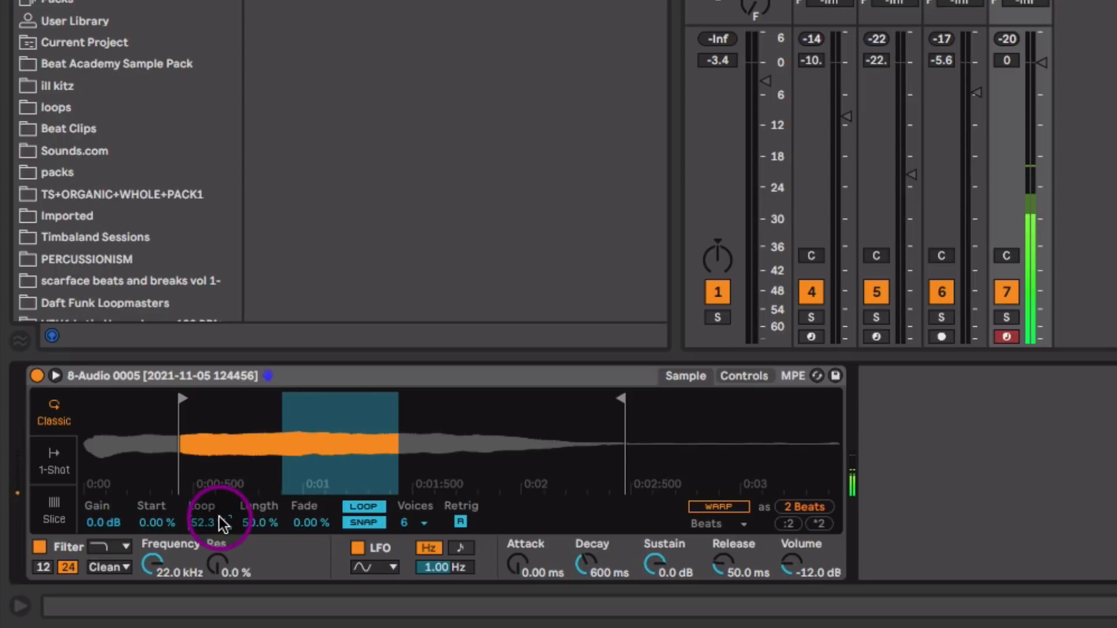
mouse_move(315, 524)
left_mouse_down()
mouse_move(314, 506)
mouse_move(316, 538)
mouse_move(316, 528)
left_mouse_up()
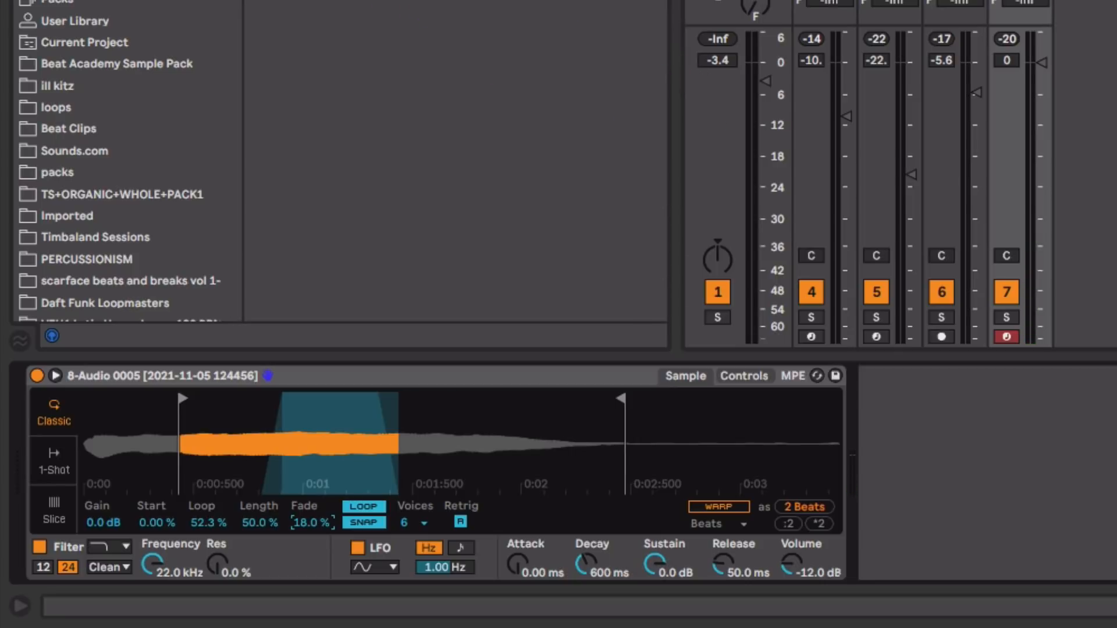
- Add a Reverb after the Simpler with dry/wet at 44% and decay time at 4.55 s
key("ctrl+f")
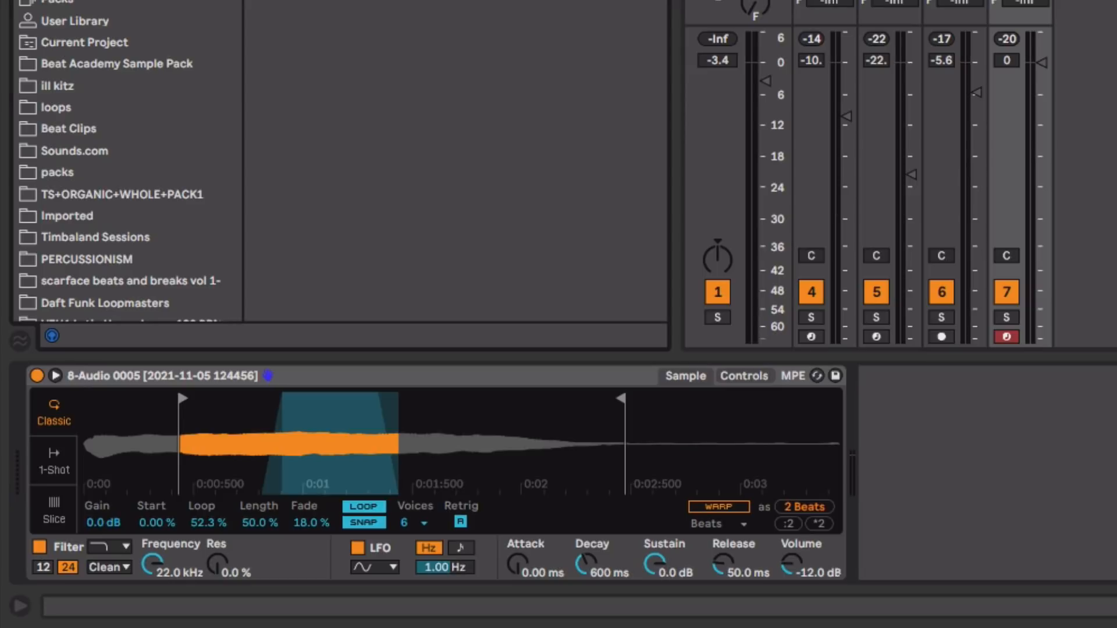
left_click_drag(326, 1, 991, 430)
left_click_drag(918, 567, 918, 558)
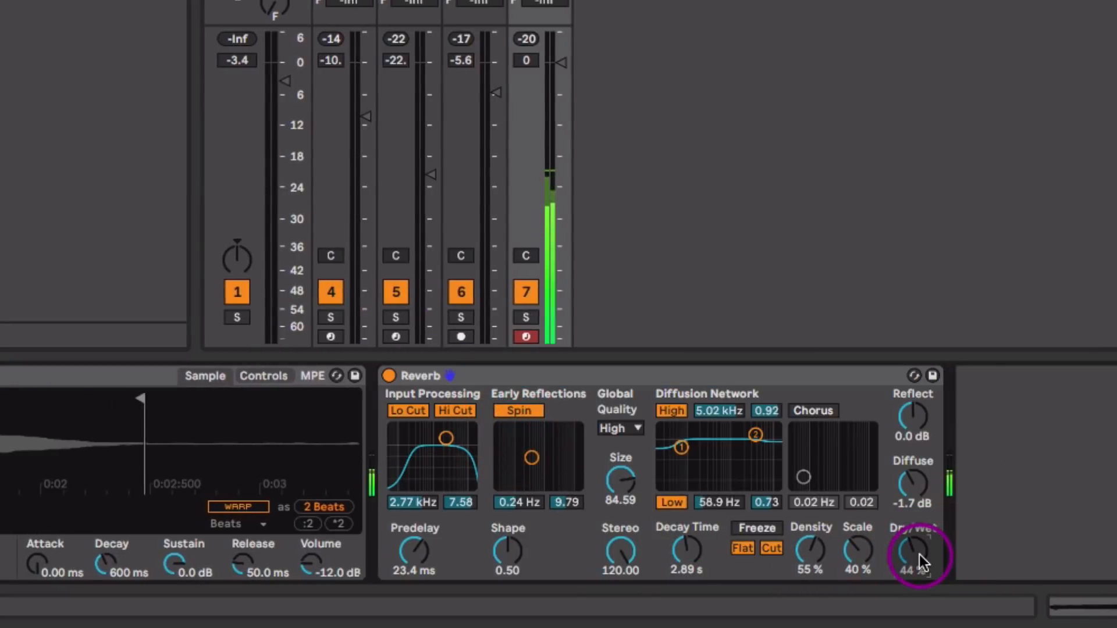
left_click_drag(663, 569, 667, 453)
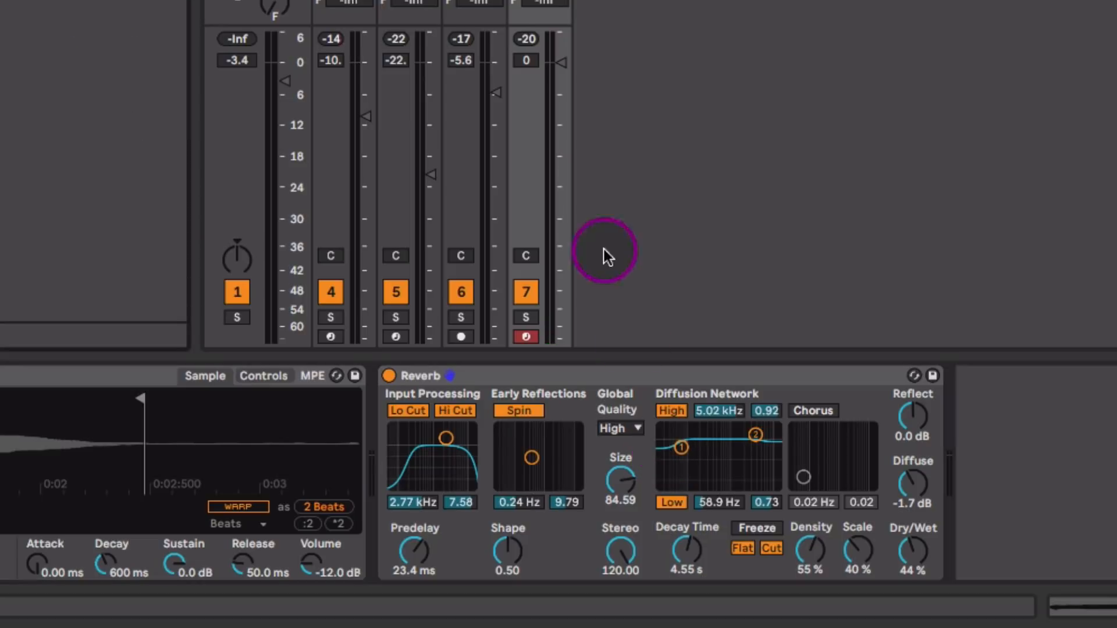
- Add LFOTool after the Reverb and pull its curve's start point down to the bottom of the graph
left_click_drag(587, 111, 1087, 438)
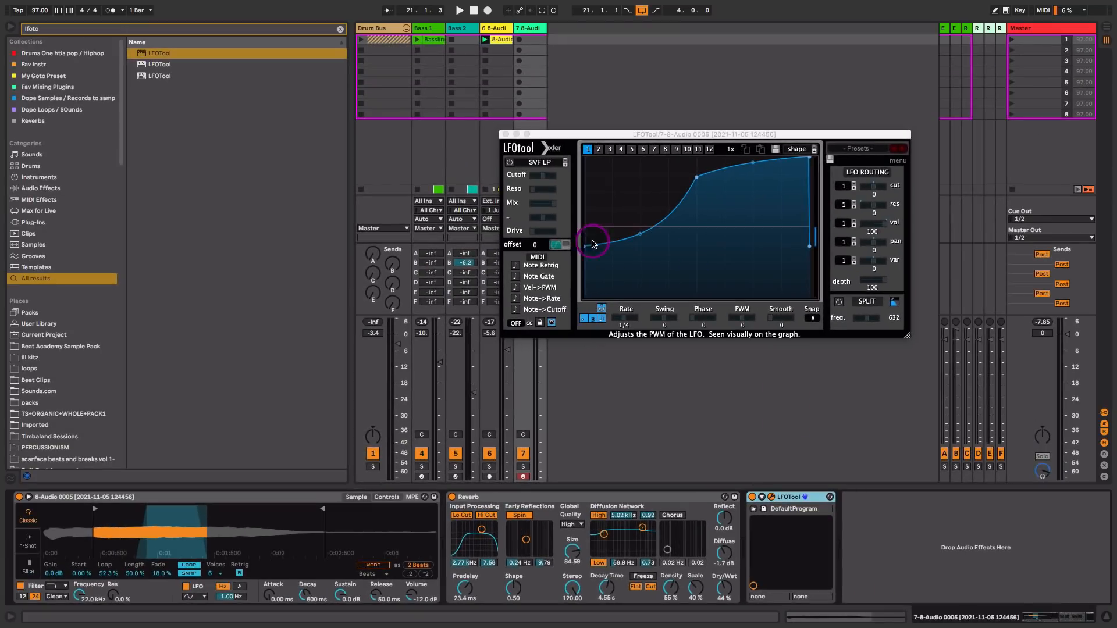
left_click_drag(587, 249, 603, 298)
key("space")
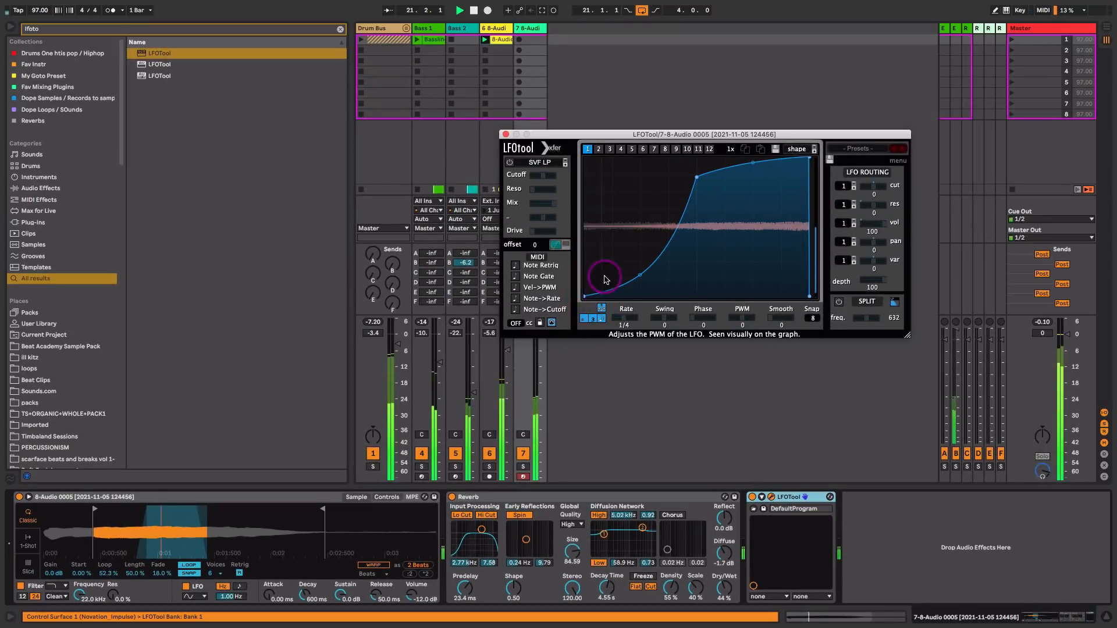
key("space")
- With the sampled vocal track soloed, raise the LFOTool curve's middle point slightly and set the Reverb's dry/wet to 48%
left_click(489, 454)
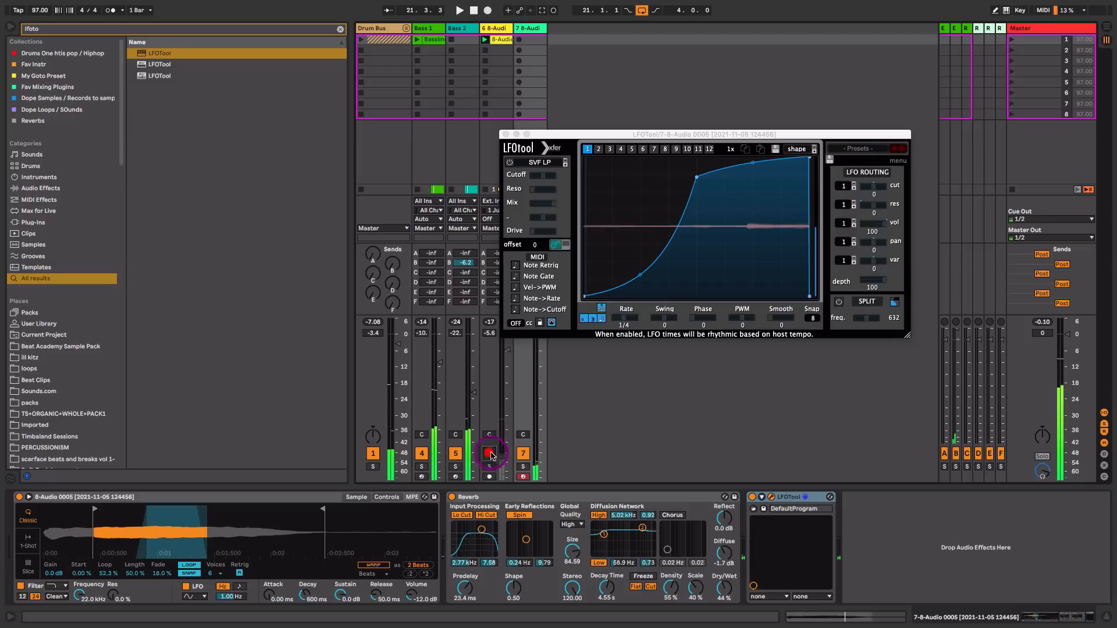
left_click(523, 454)
left_click(524, 466)
key("space")
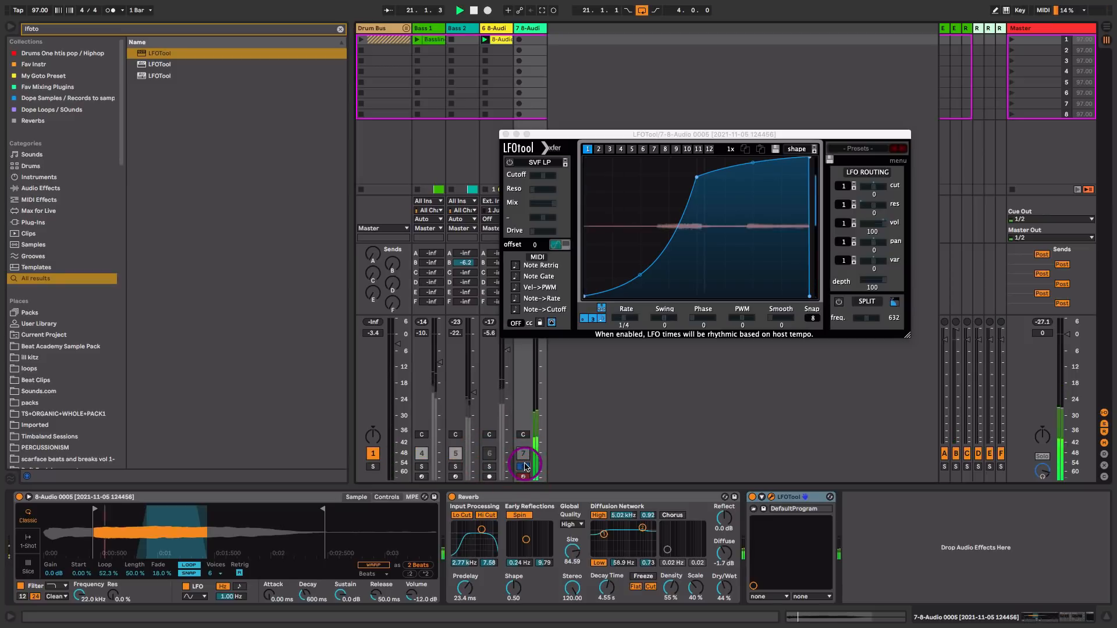
left_click_drag(697, 176, 693, 165)
left_click_drag(730, 589, 727, 592)
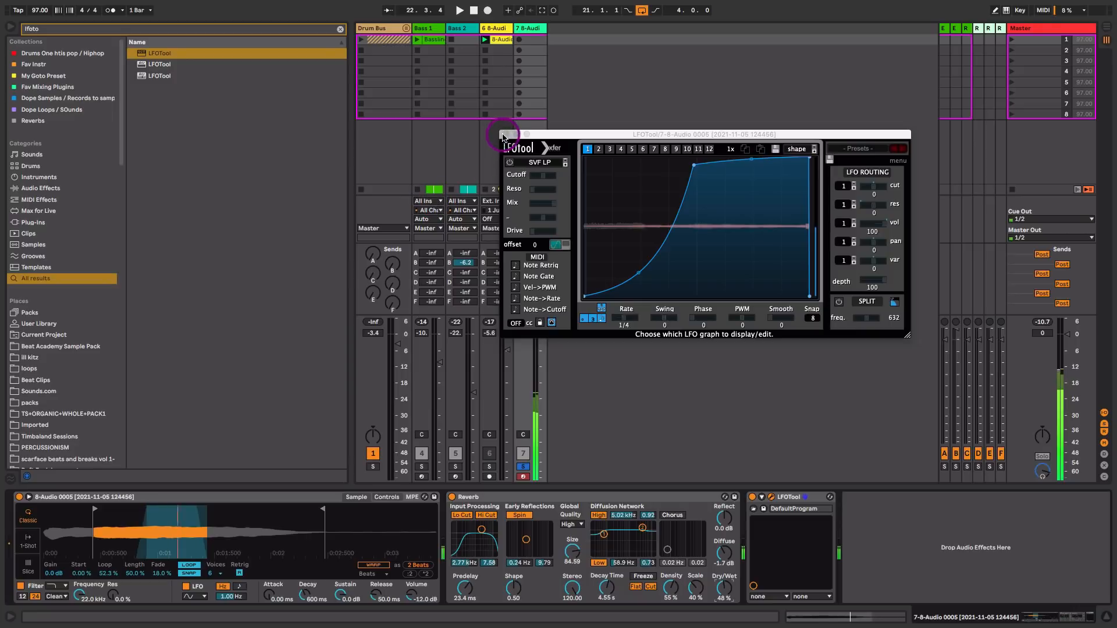
left_click(504, 135)
- Show the Arrangement View, open the sampled vocal track's MIDI clip at bar 21 and start playback
left_click(41, 187)
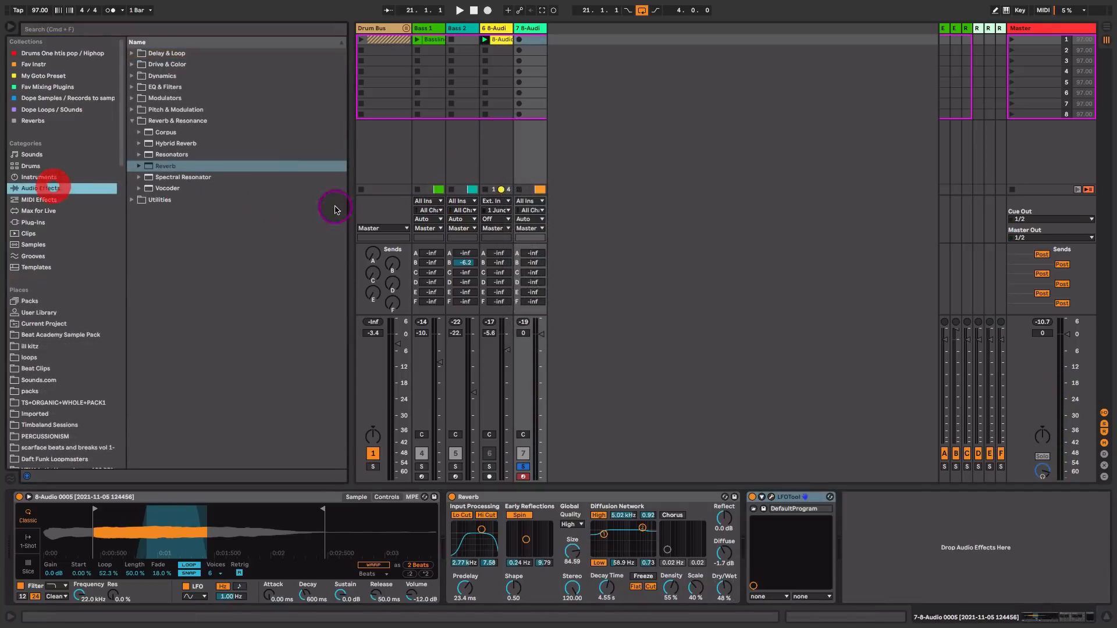
key("Tab")
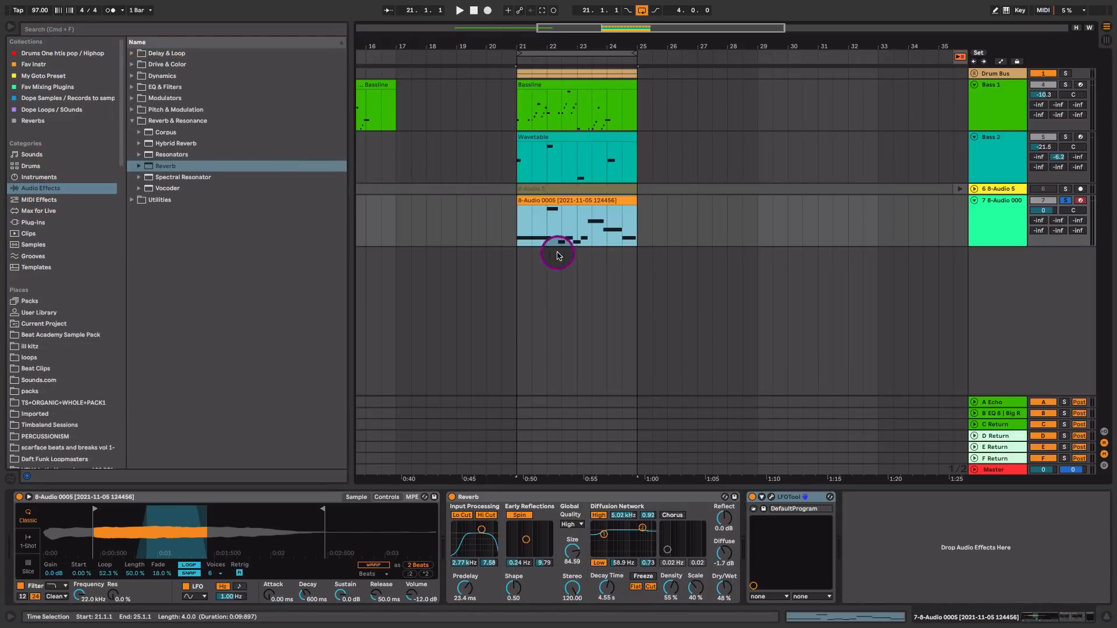
double_click(557, 201)
key("space")
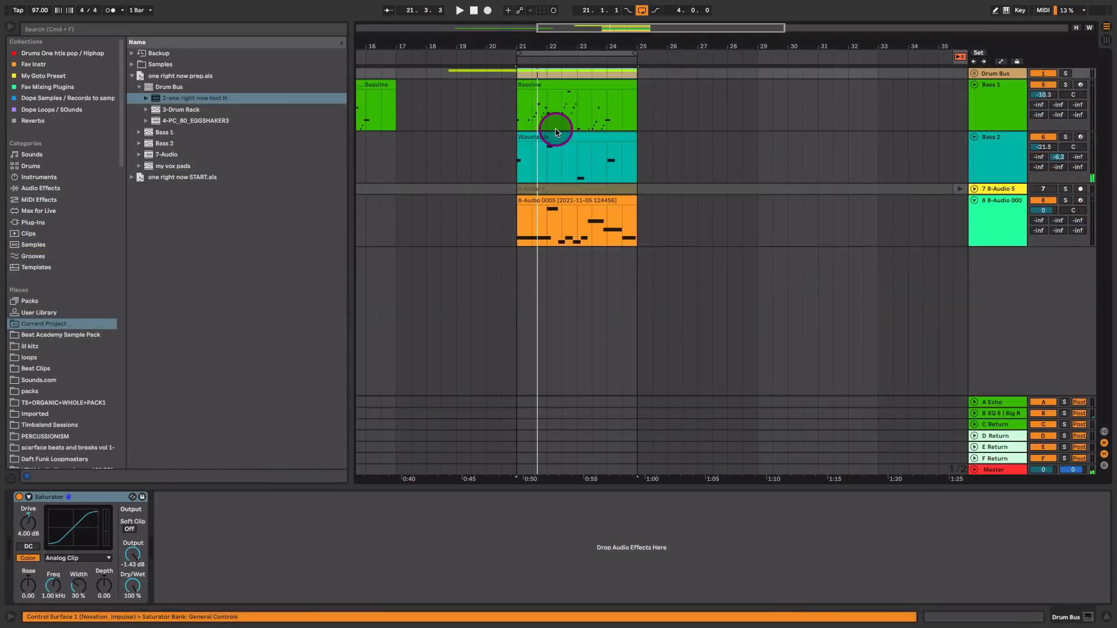
- Return to the Session View and set the sampled vocal track's volume to -6.3 dB while the song plays
key("Tab")
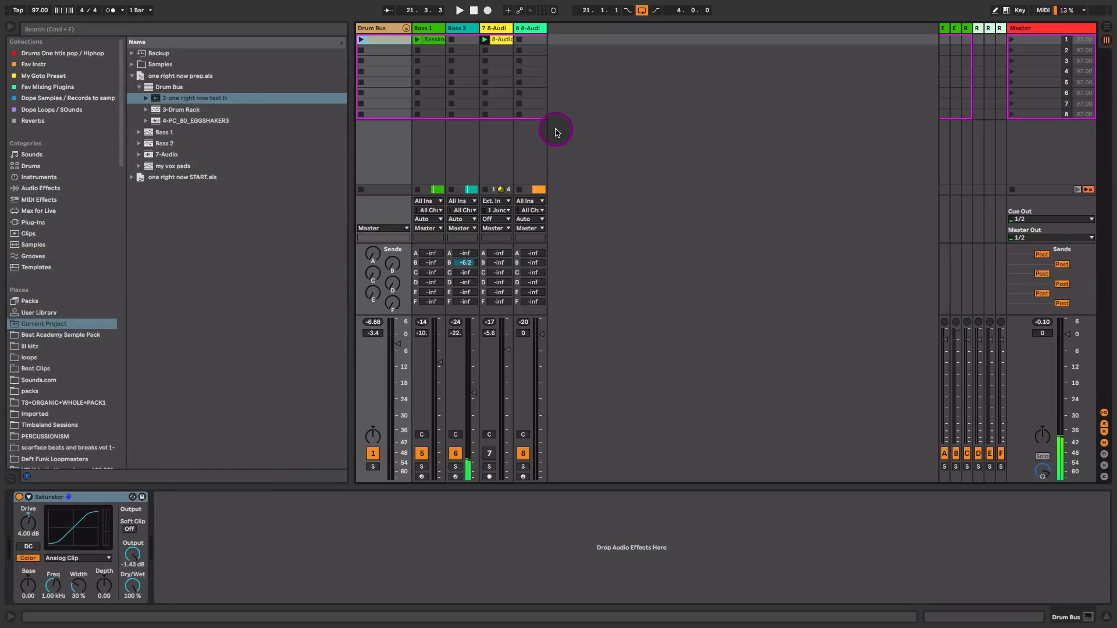
key("space")
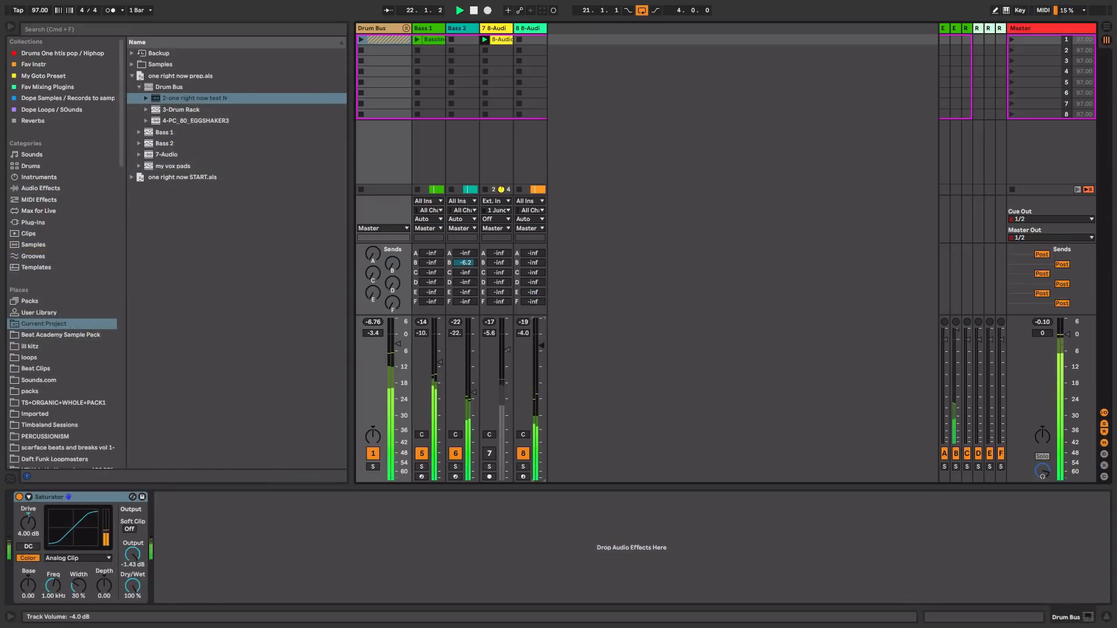
left_click(540, 349)
left_click(542, 356)
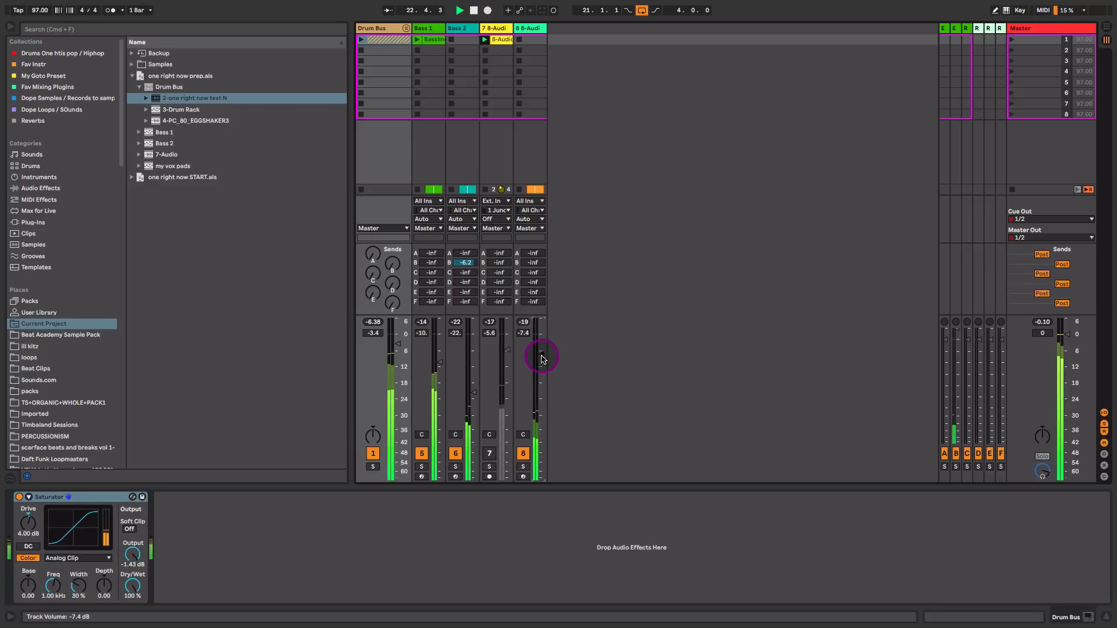
left_click_drag(542, 354, 542, 351)
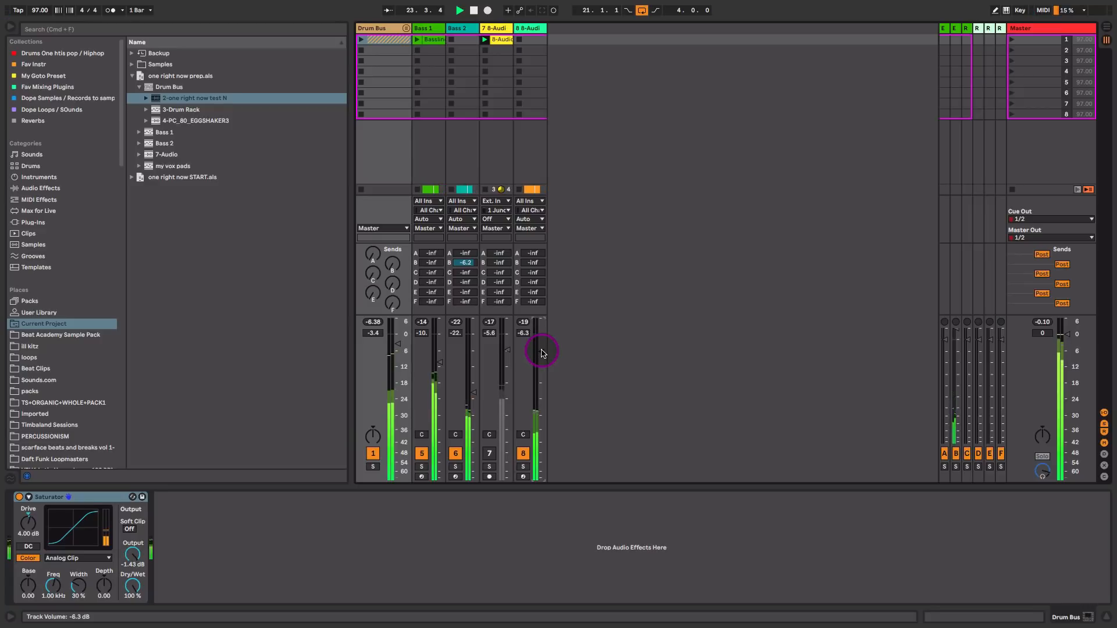
- Set the sampled vocal track's Reverb to 45% dry/wet and 4.76 s decay time
left_click(528, 30)
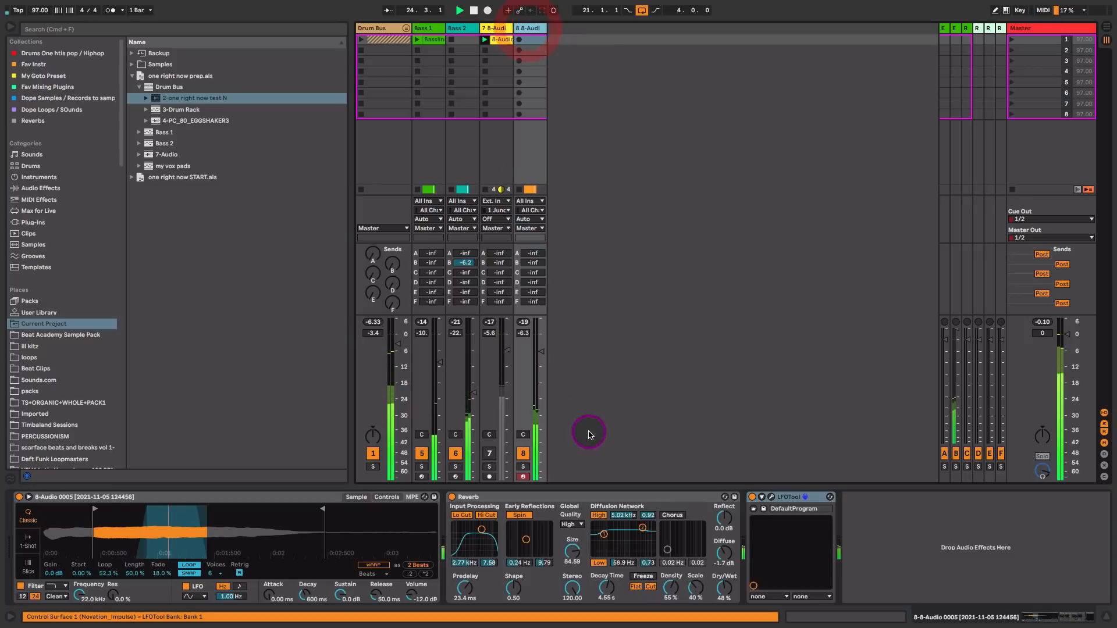
left_click(725, 590)
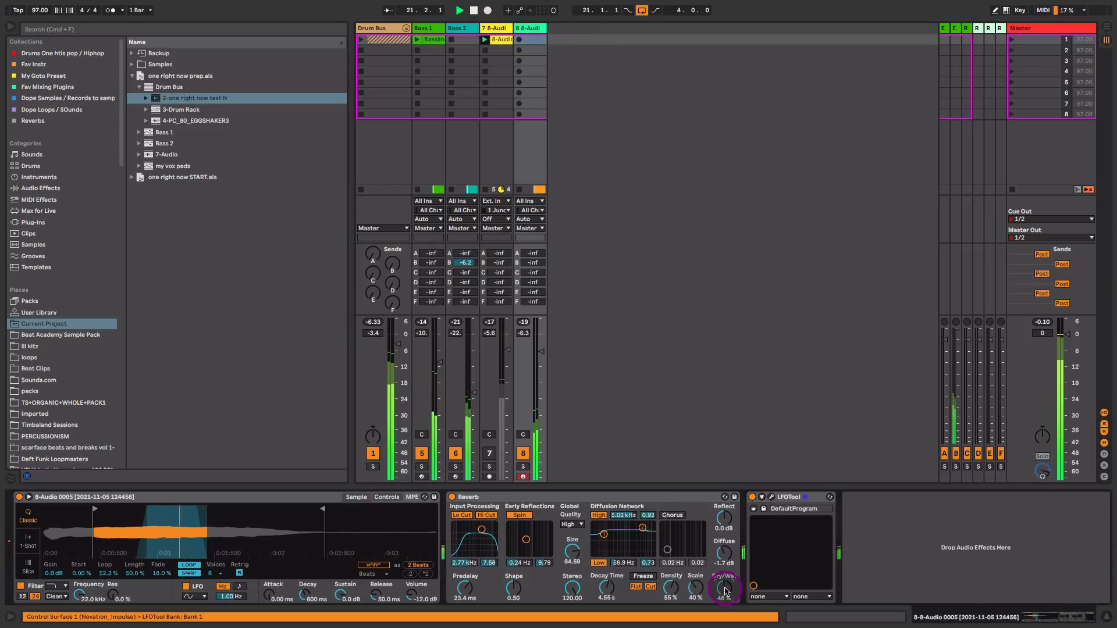
left_click_drag(725, 591, 725, 593)
left_click_drag(602, 585, 602, 582)
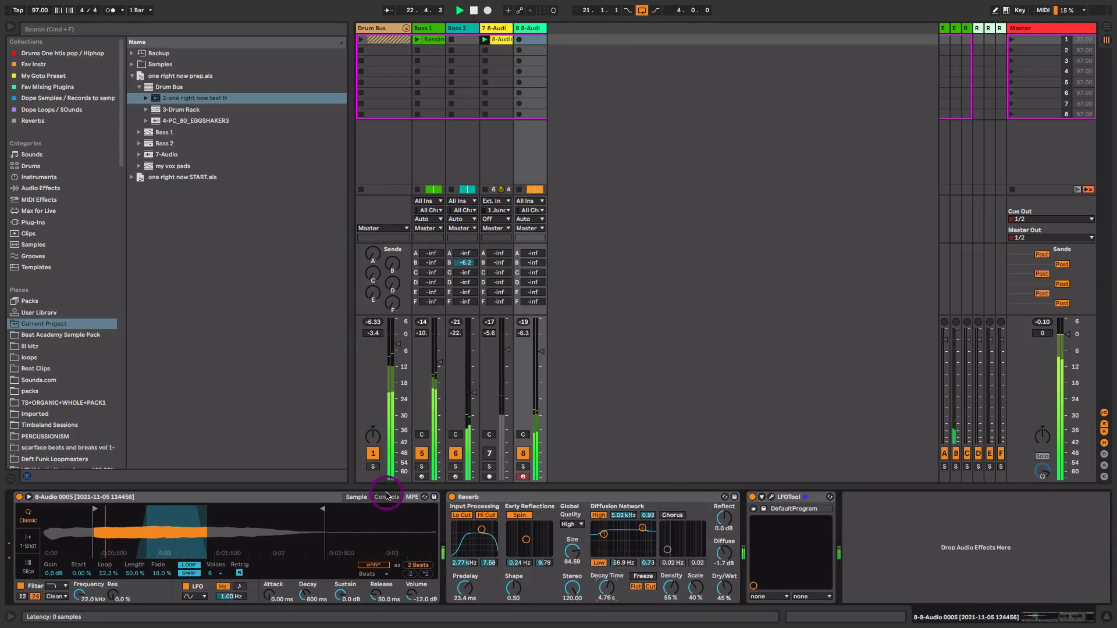
- Show the Instruments category in the browser, lower the sampled vocal track's volume to -7.0 dB and stop playback
left_click(58, 179)
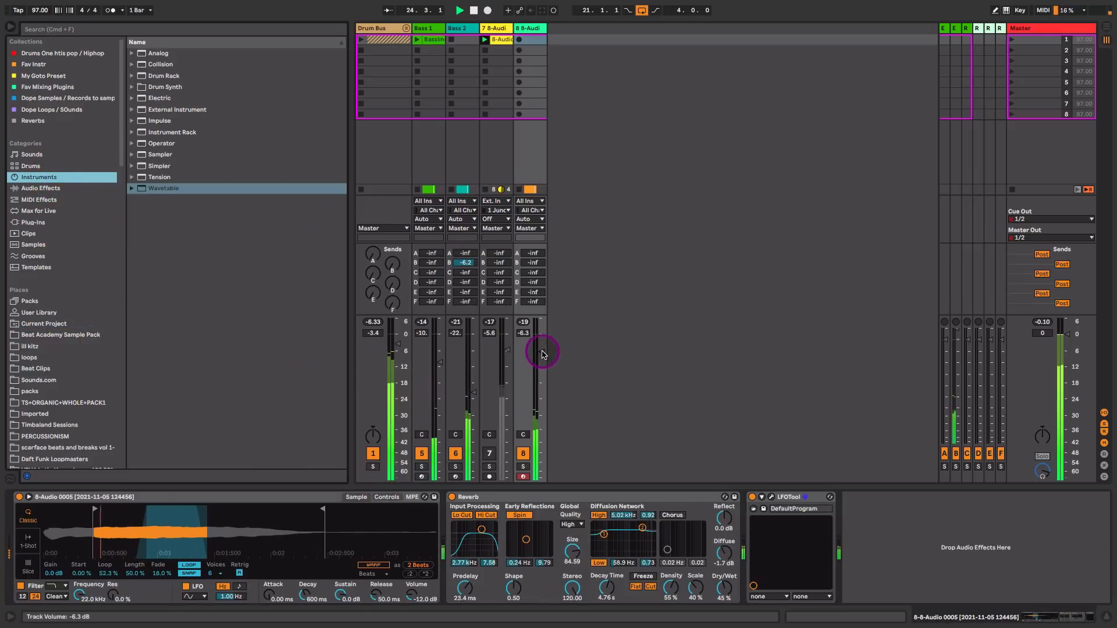
left_click_drag(542, 353, 543, 354)
key("space")
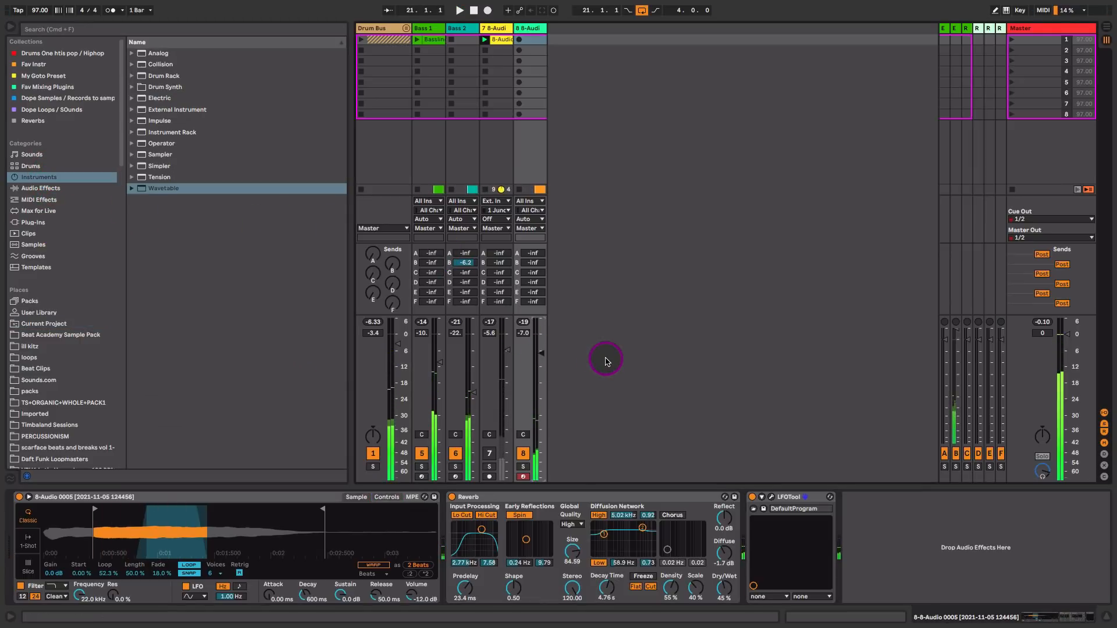